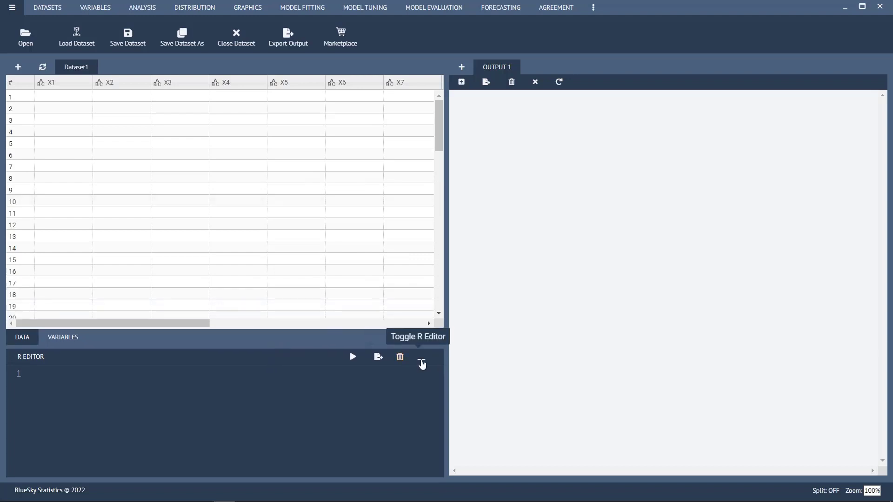
# Collapse the R editor and open the caranalysis dataset from the Sample_R_Datasets folder.
pyautogui.click(421, 362)
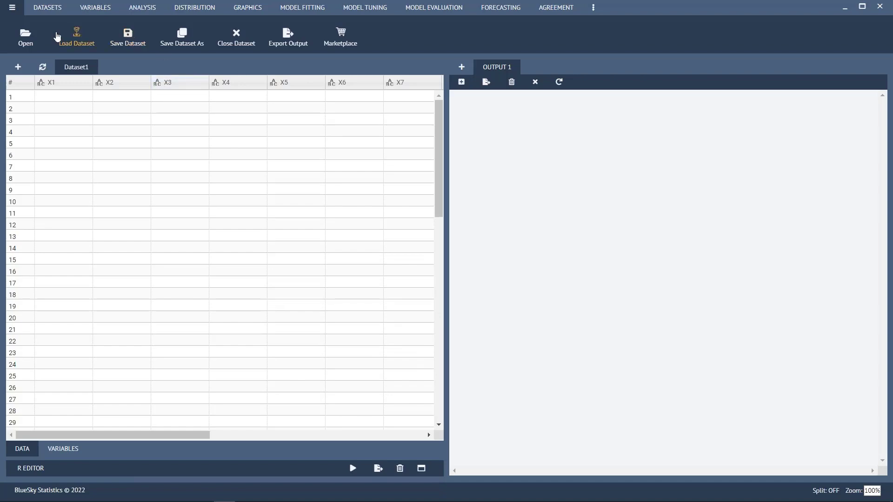
pyautogui.click(26, 35)
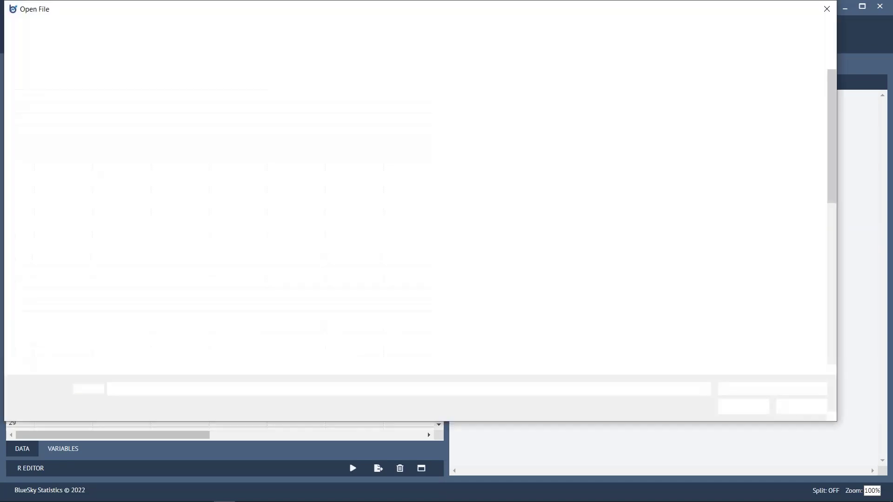
pyautogui.click(776, 387)
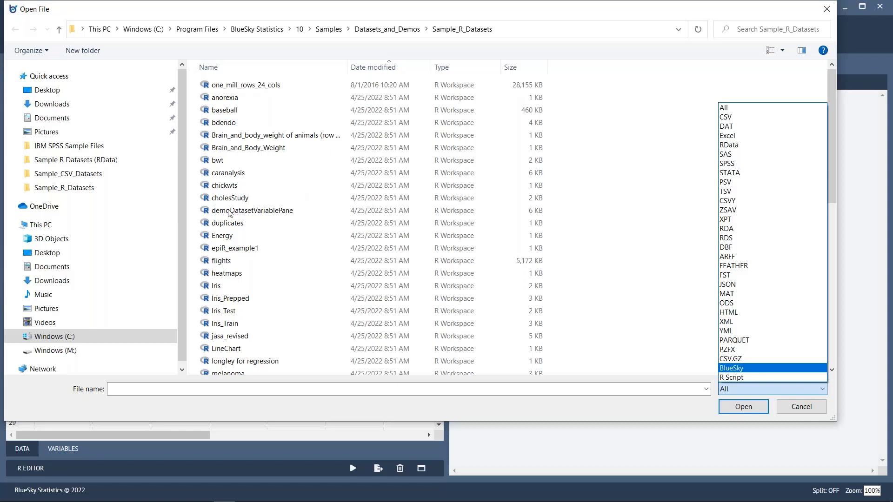
pyautogui.click(224, 171)
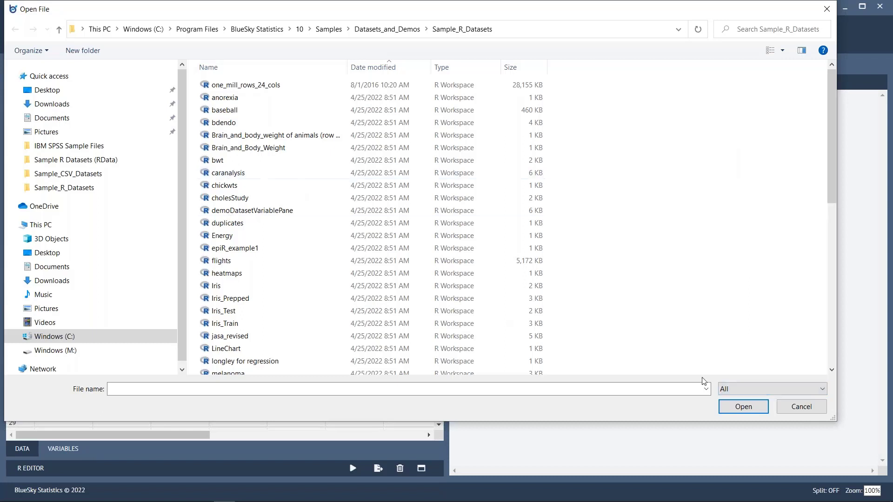
pyautogui.click(733, 410)
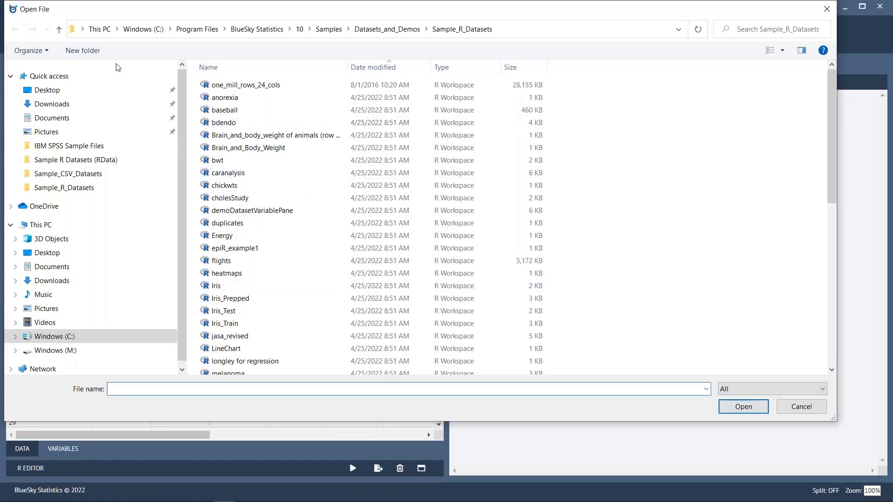
pyautogui.click(294, 173)
pyautogui.click(742, 407)
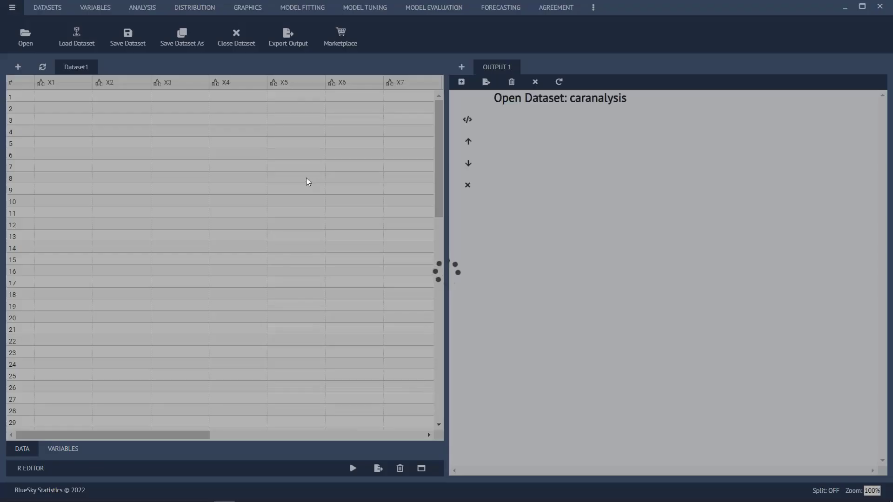
# Review the data rows of the caranalysis dataset and its variable definitions.
pyautogui.scroll(-5, 242, 170)
pyautogui.scroll(4, 241, 170)
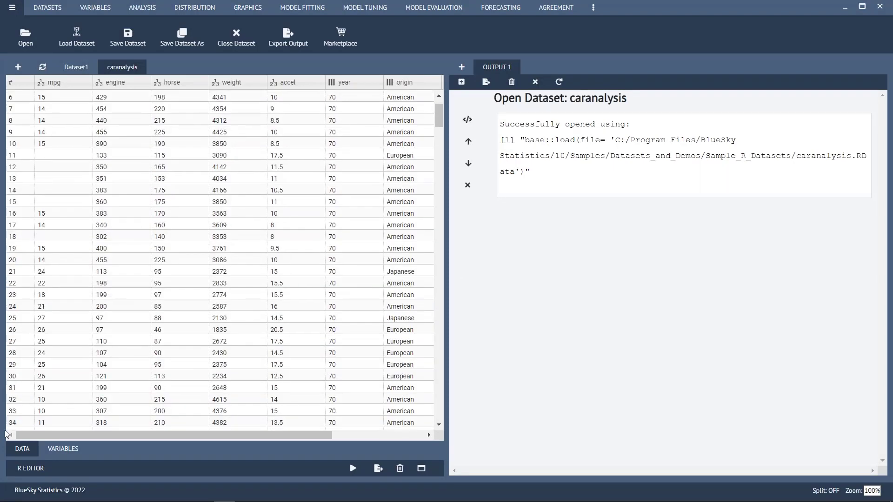
pyautogui.click(69, 449)
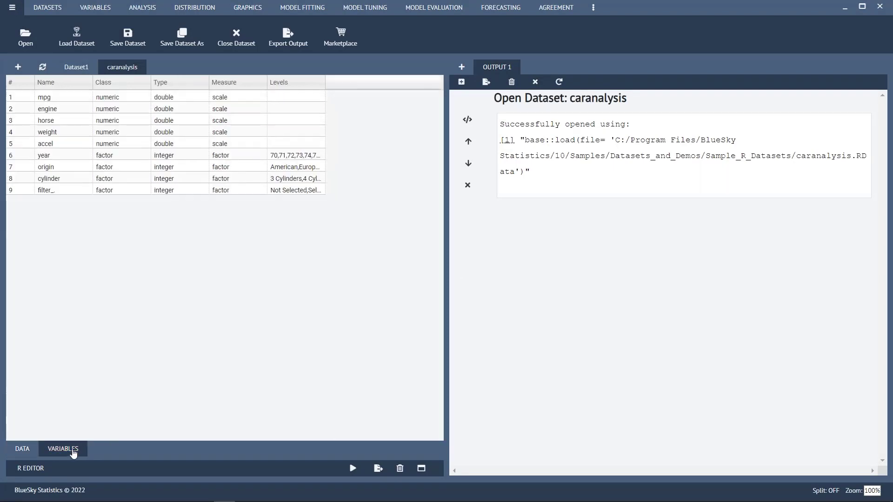
pyautogui.click(23, 449)
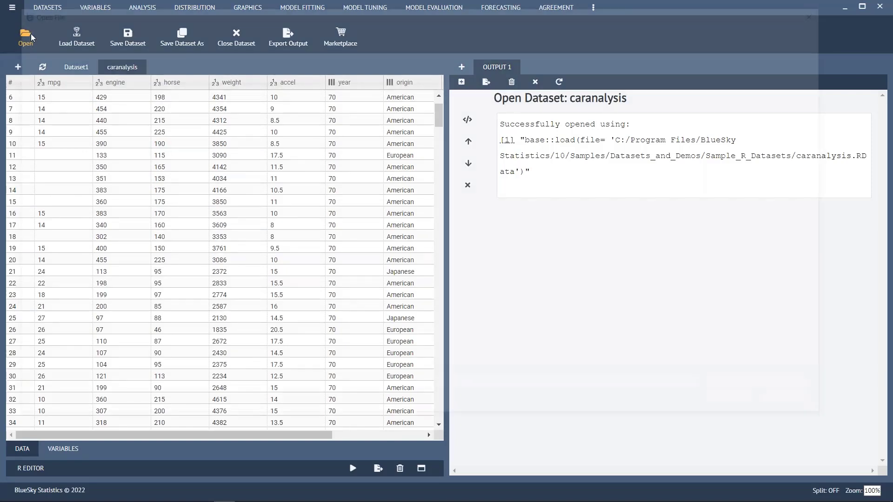
# Open the Titanic dataset from the Sample_R_Datasets folder.
pyautogui.click(28, 35)
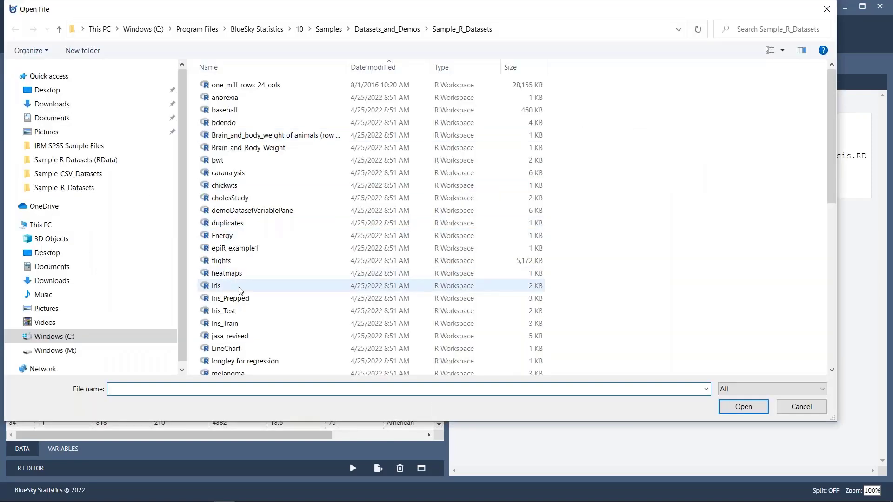
pyautogui.scroll(-1, 240, 291)
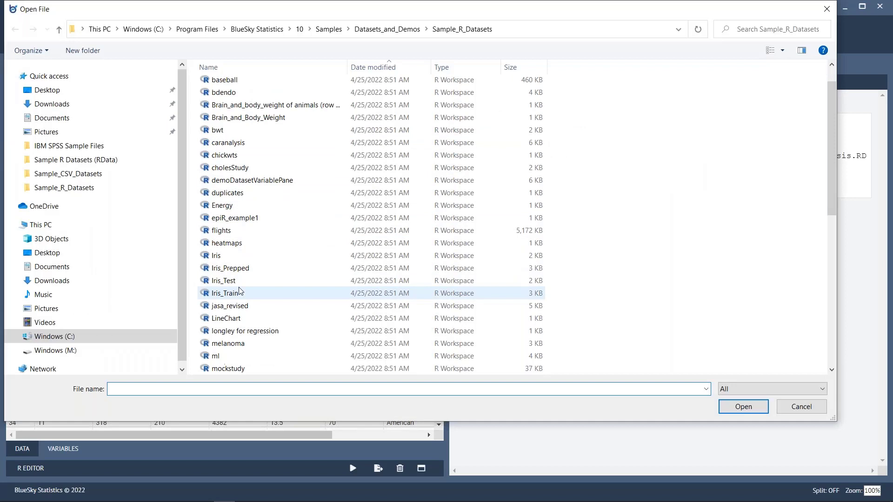
pyautogui.click(234, 220)
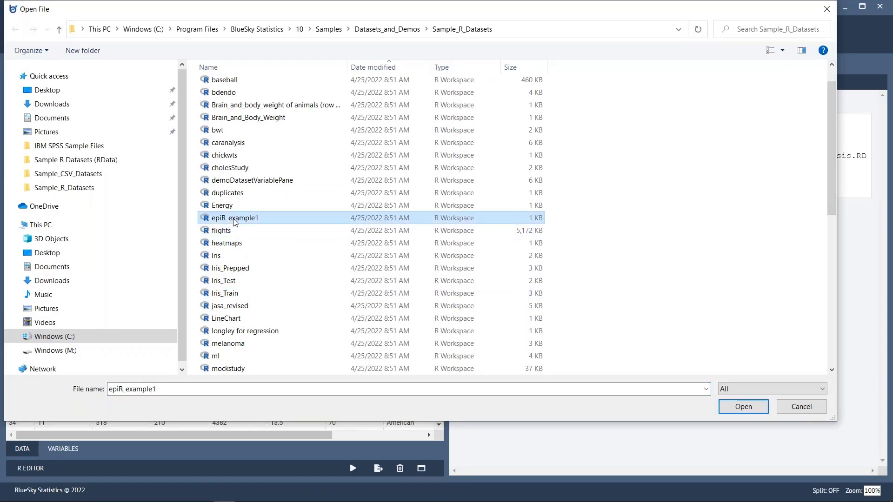
pyautogui.press('t')
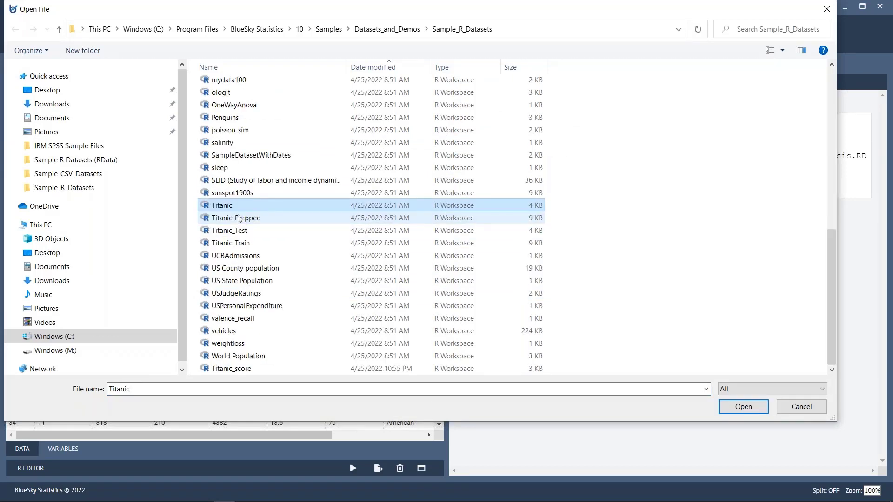
pyautogui.click(738, 413)
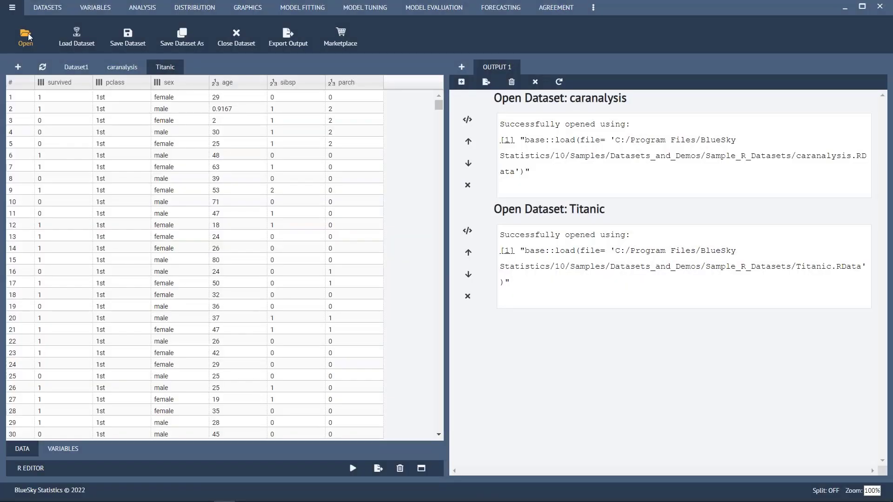
# Open the Titanic_Prepped dataset from the Sample_R_Datasets folder.
pyautogui.click(27, 36)
pyautogui.click(227, 212)
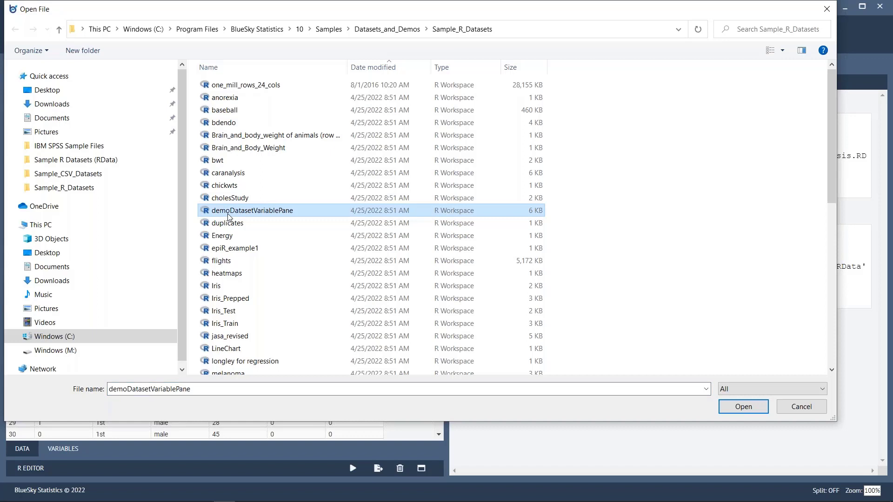
pyautogui.press('t')
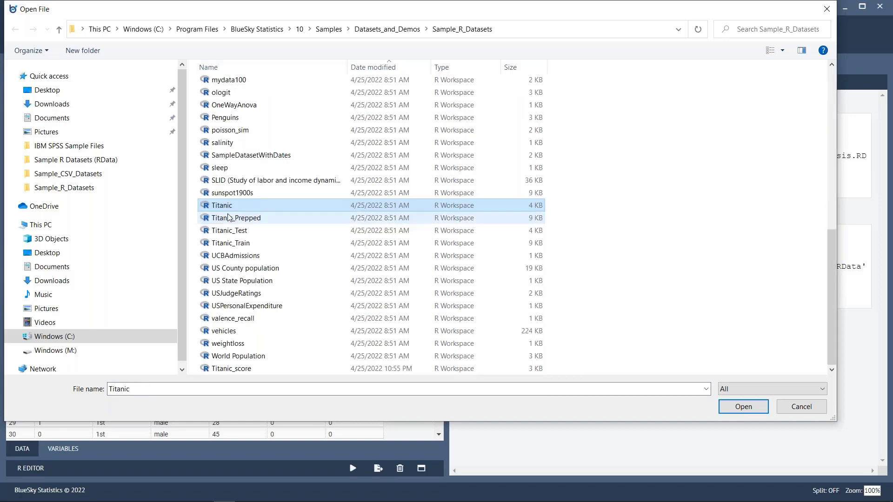
pyautogui.click(237, 218)
pyautogui.click(742, 406)
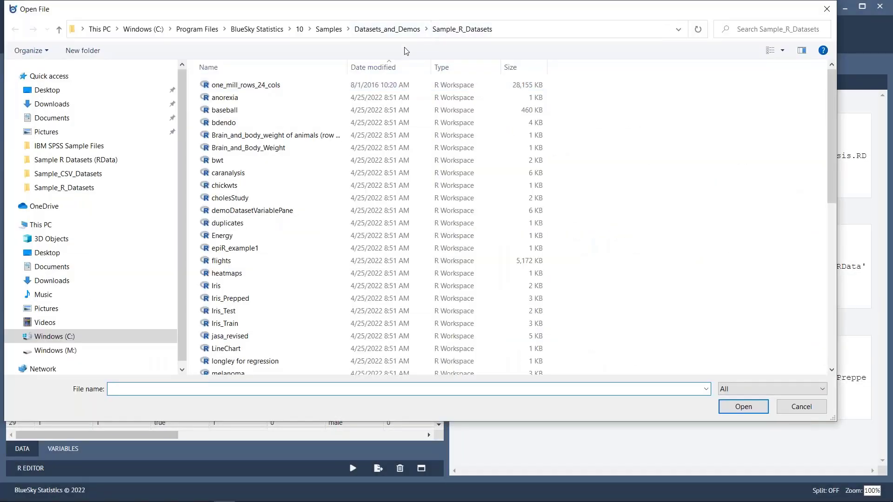
# Open the SPSS file satisf.sav from the IBM SPSS Sample Files folder in Datasets_and_Demos.
pyautogui.click(387, 29)
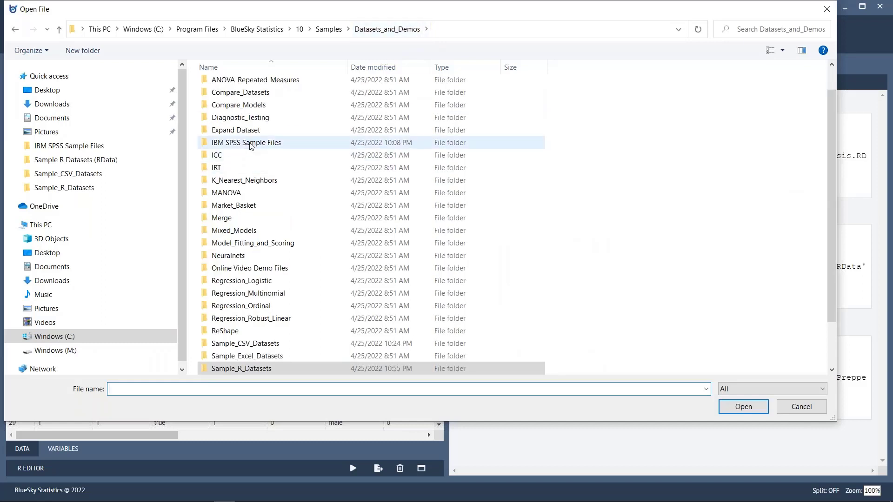
pyautogui.doubleClick(250, 143)
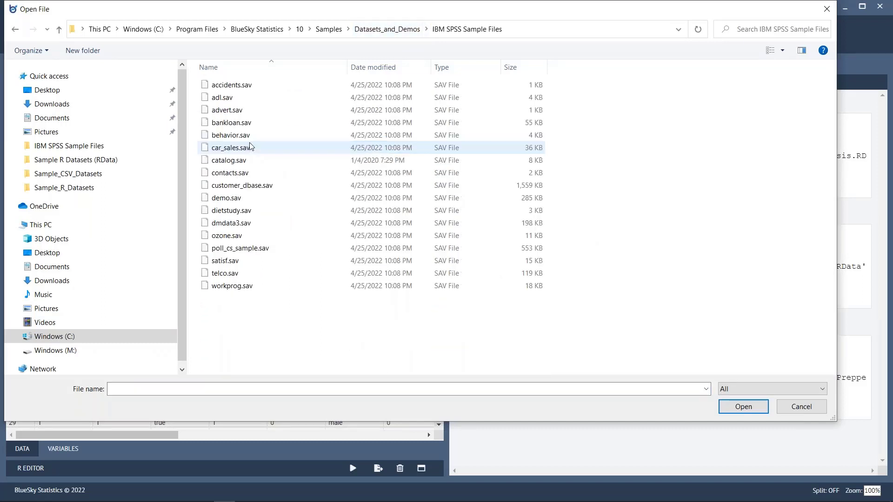
pyautogui.click(237, 261)
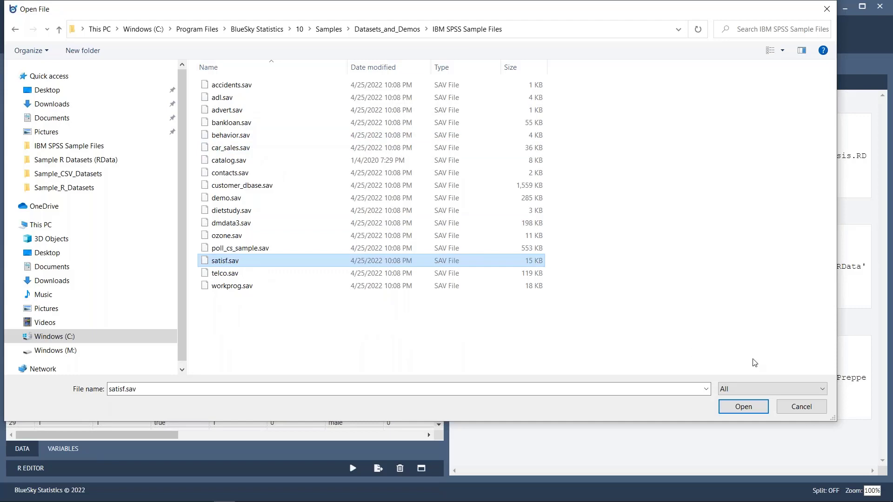
pyautogui.click(743, 407)
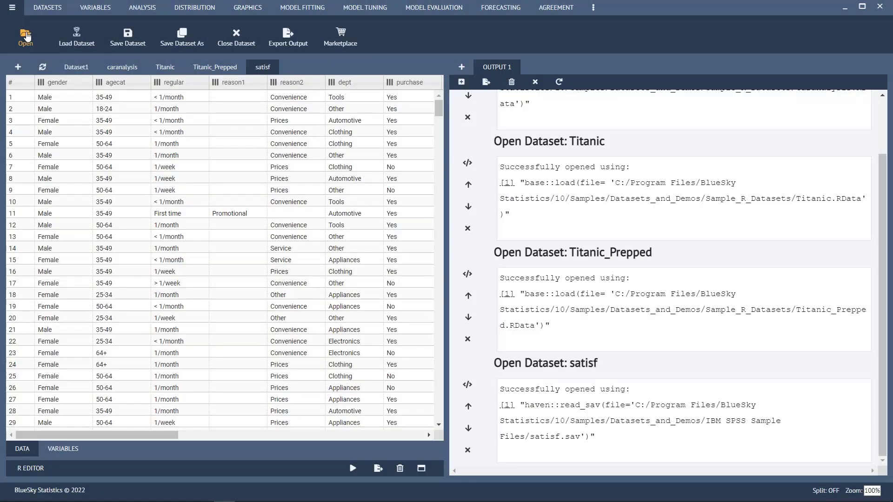
# Open the UCBAdmissions CSV file from Sample_CSV_Datasets, with headers in the first row, comma separators and a decimal point.
pyautogui.click(25, 35)
pyautogui.click(360, 30)
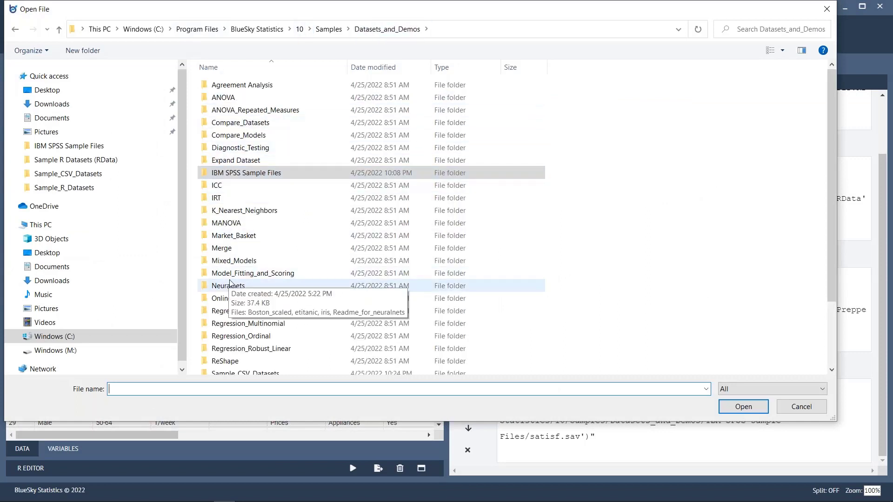
pyautogui.scroll(-1, 230, 284)
pyautogui.doubleClick(240, 344)
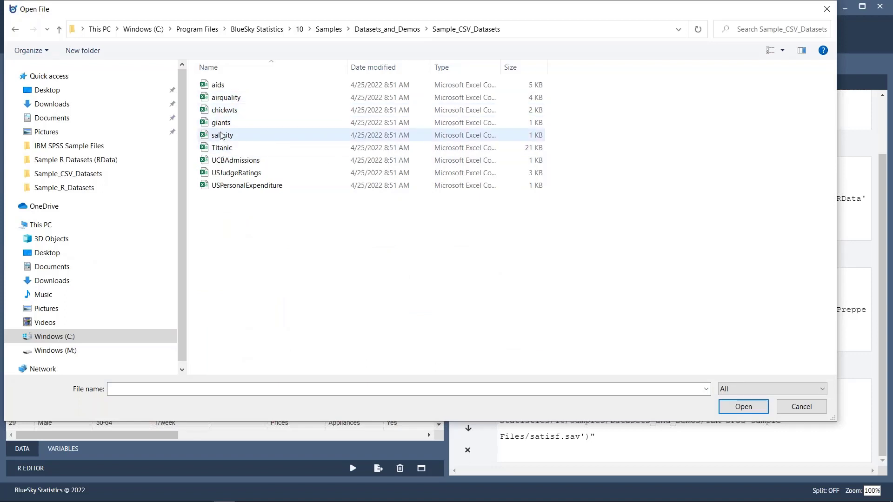
pyautogui.click(223, 124)
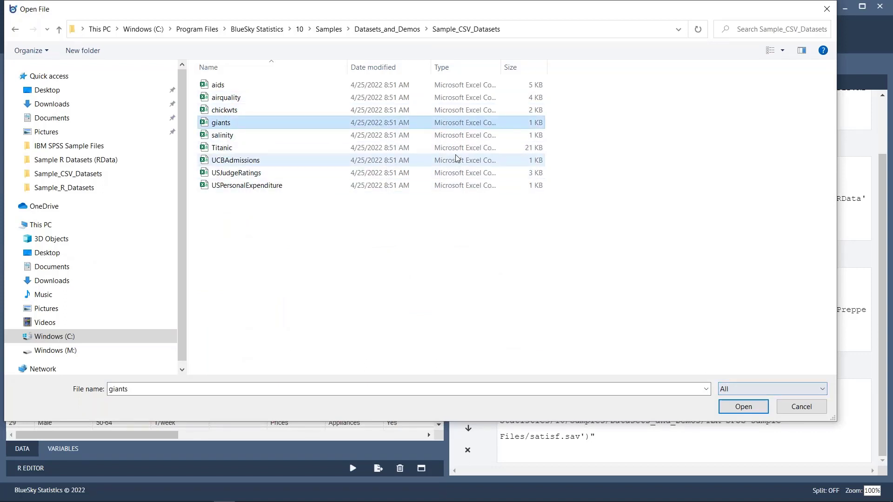
pyautogui.click(404, 160)
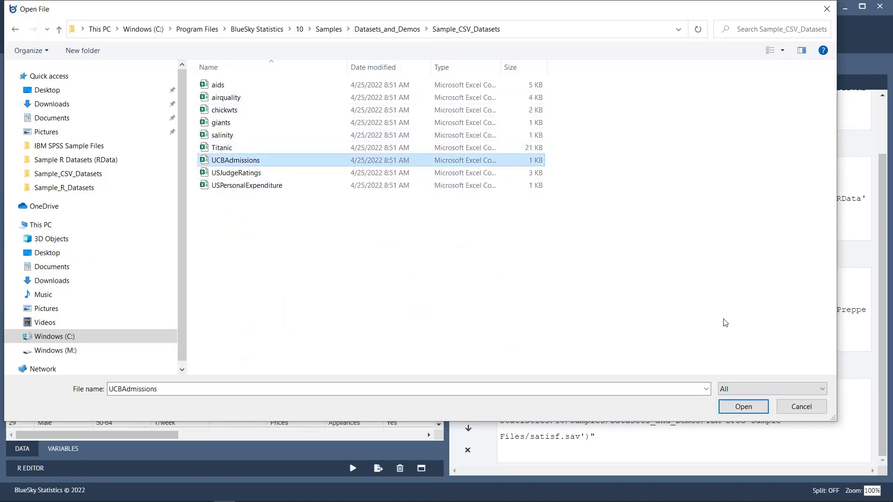
pyautogui.click(744, 408)
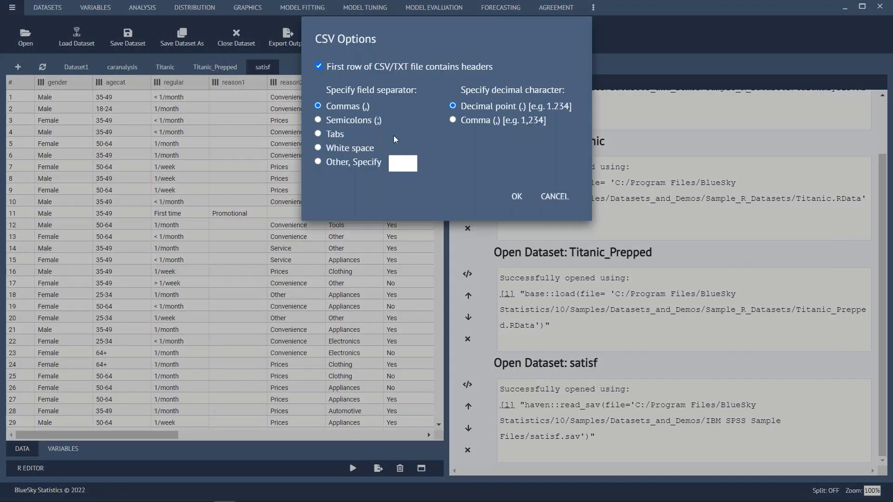
pyautogui.click(517, 197)
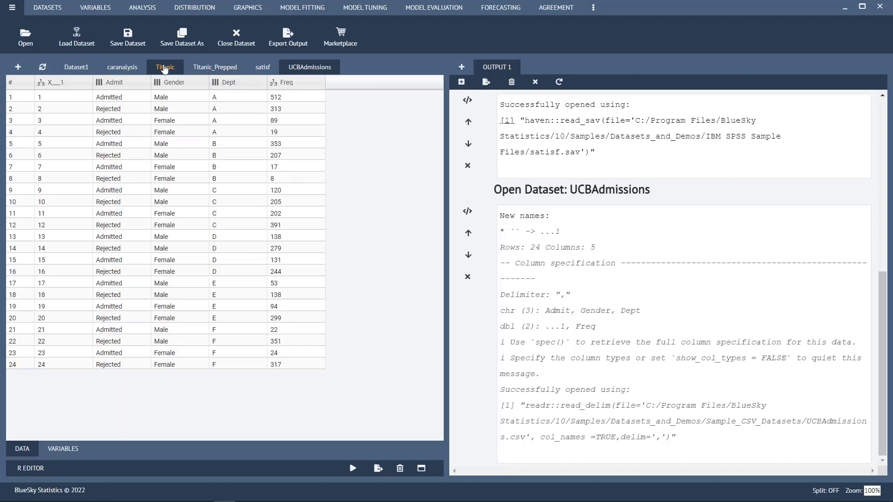
# Start loading a dataset from an R package and browse the datasets offered by all installed packages.
pyautogui.click(77, 35)
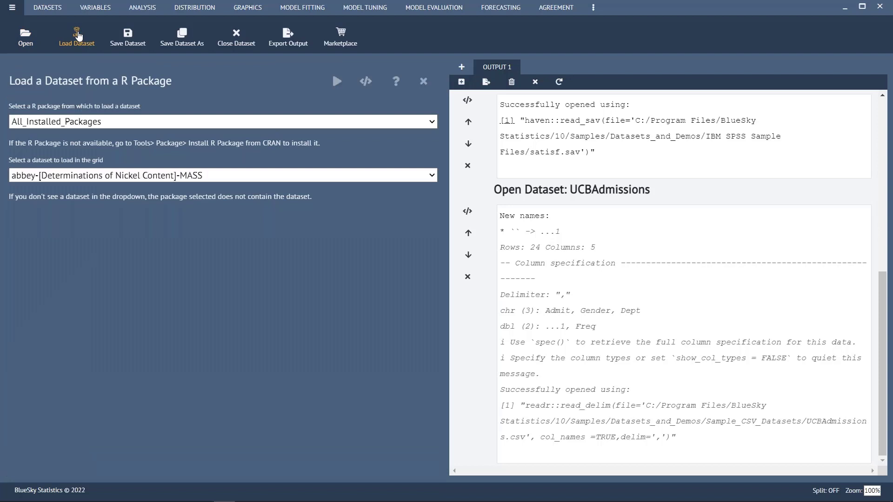
pyautogui.click(348, 177)
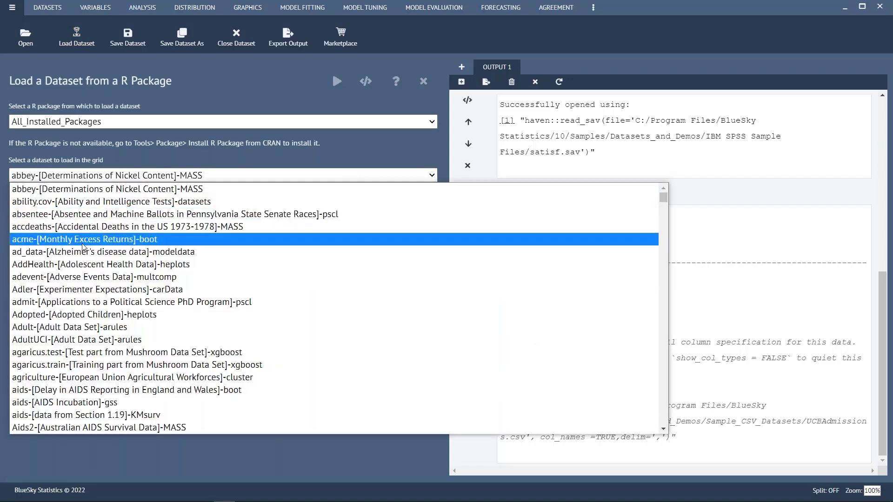
pyautogui.scroll(-3, 85, 248)
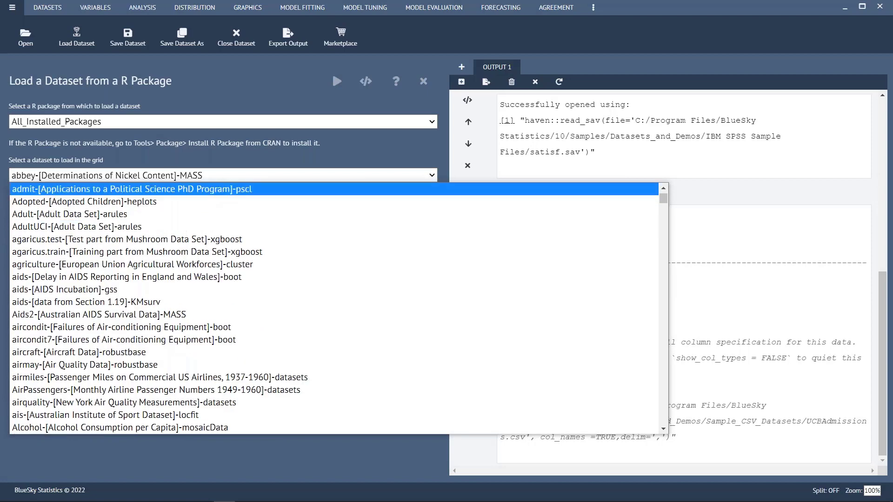
# Choose coin as the source R package and check which datasets it offers.
pyautogui.click(196, 122)
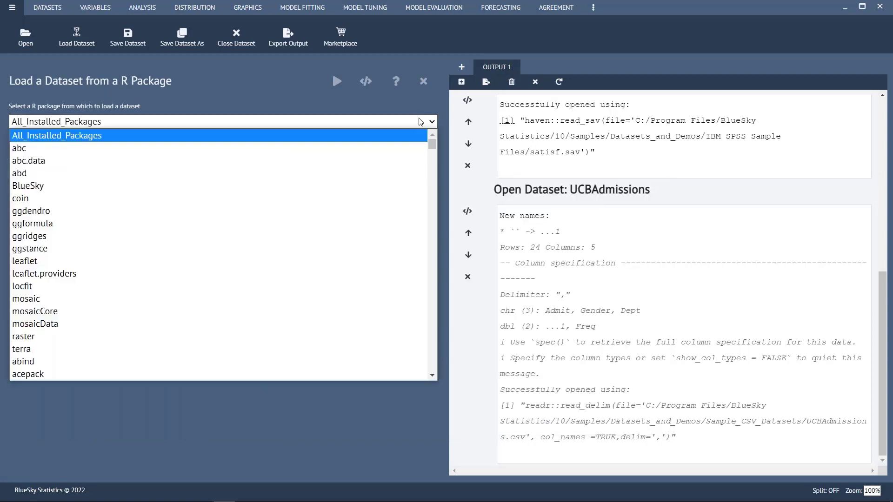
pyautogui.click(81, 198)
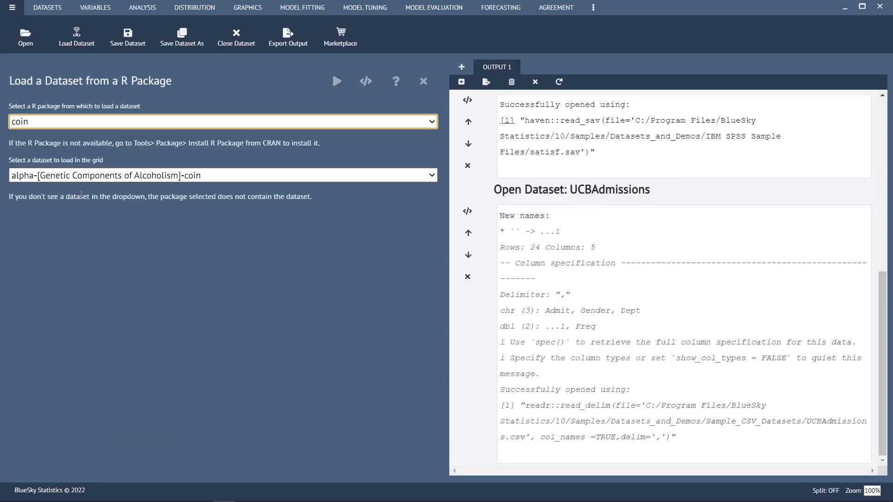
pyautogui.click(176, 176)
pyautogui.click(311, 142)
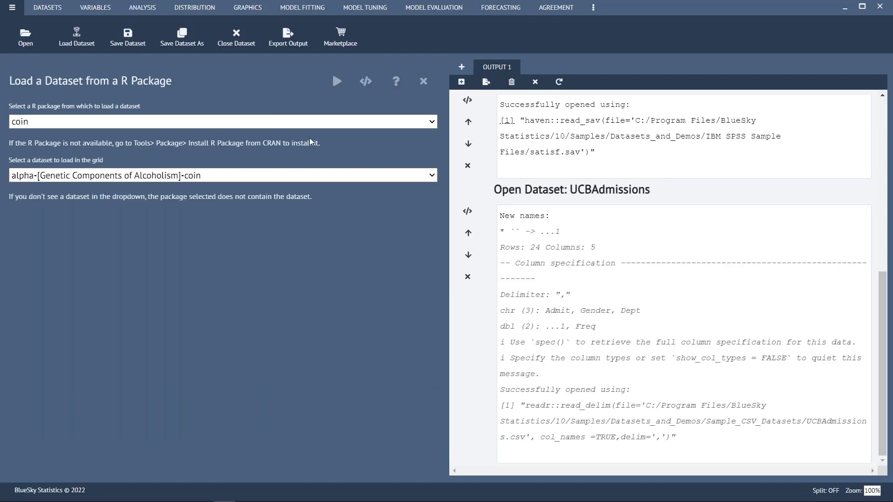
# Load the mtcars dataset (Motor Trend Car Road Tests) from the datasets package, choosing it among all installed packages.
pyautogui.click(279, 121)
pyautogui.click(56, 138)
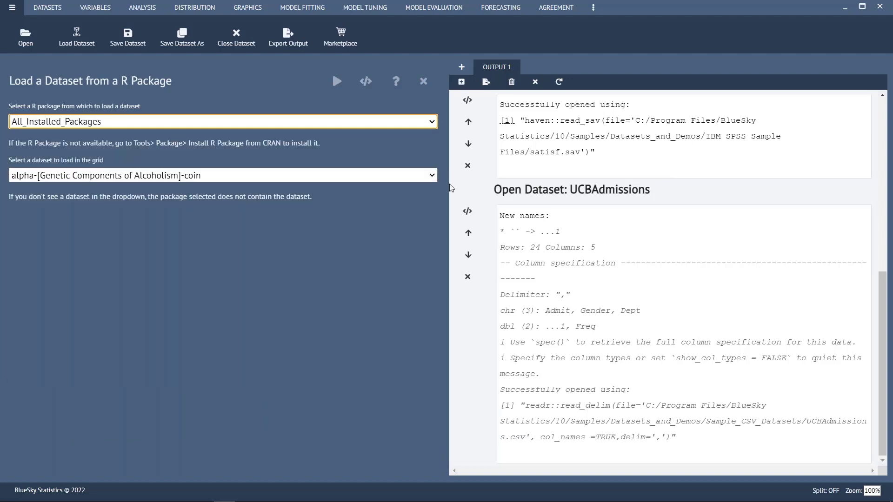
pyautogui.click(179, 175)
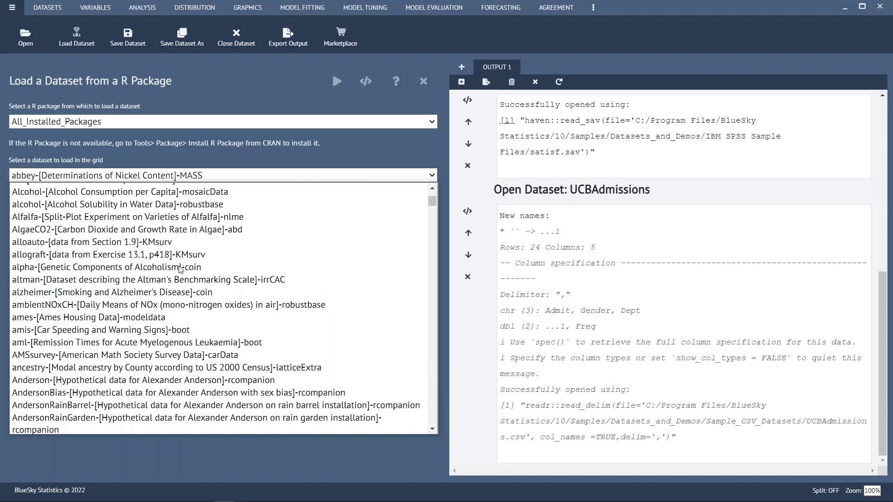
pyautogui.write('mt')
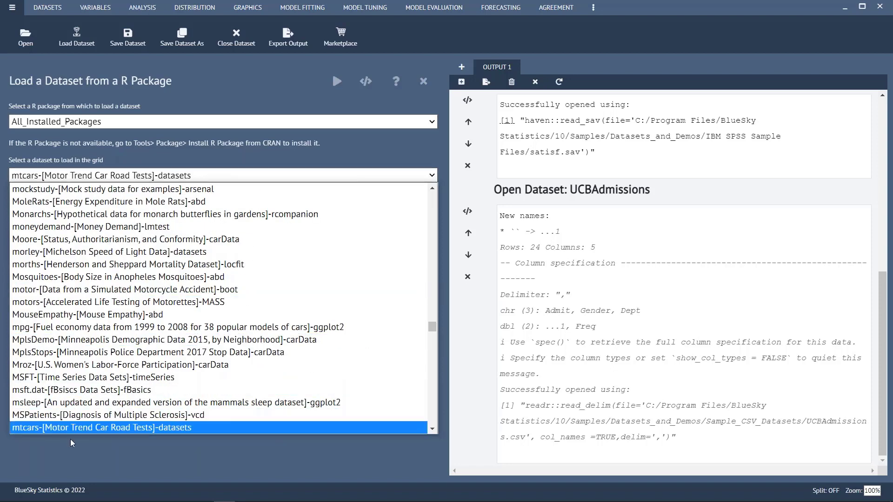
pyautogui.scroll(-1, 78, 432)
pyautogui.click(79, 402)
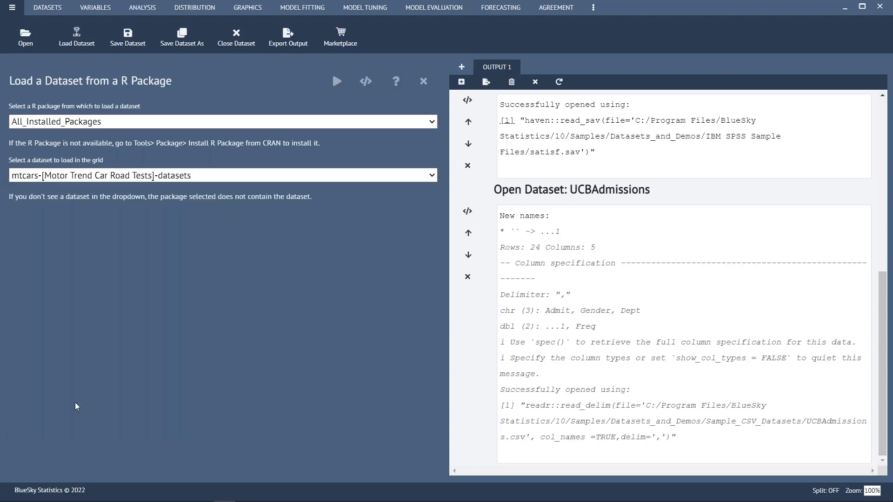
pyautogui.click(338, 84)
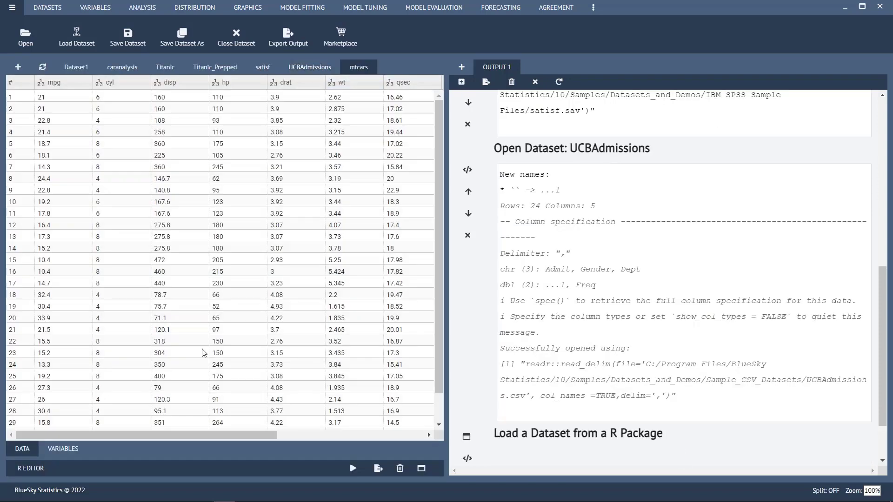
# Show the mtcars variable definitions and make the cyl variable a factor.
pyautogui.click(72, 441)
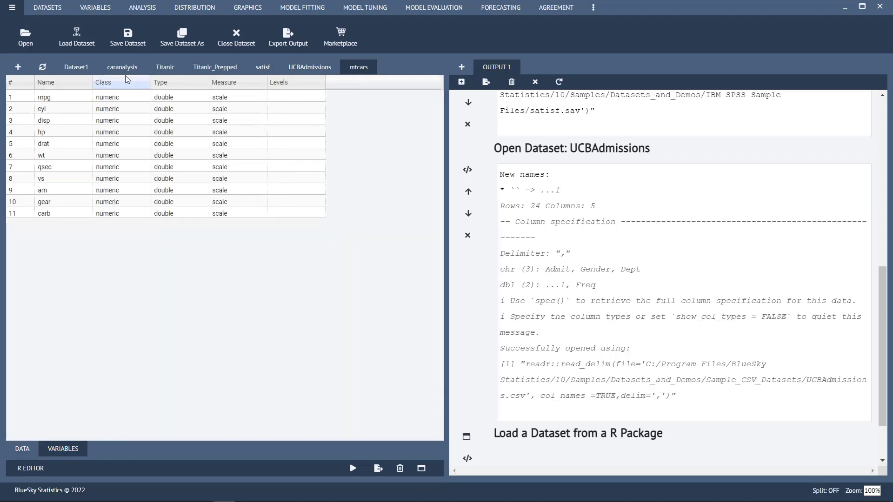
pyautogui.rightClick(18, 106)
pyautogui.click(44, 129)
# Convert the mtcars variables am and gear to factors together in one conversion.
pyautogui.click(94, 7)
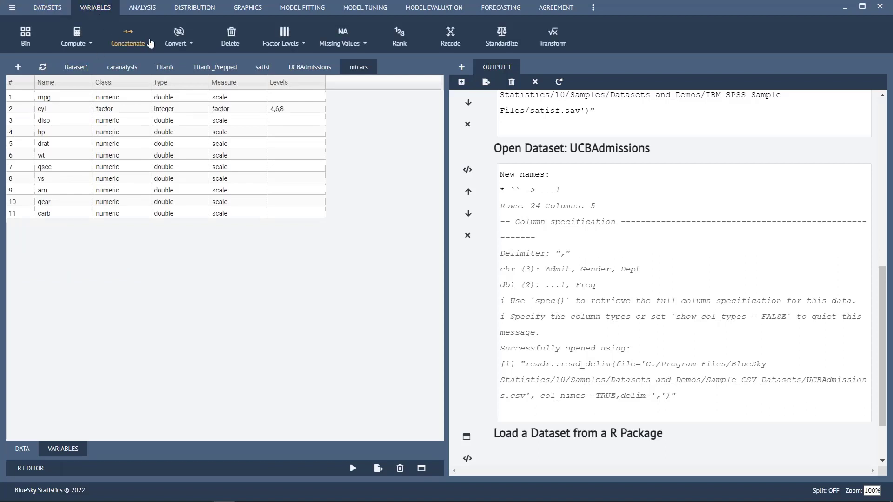
pyautogui.click(191, 44)
pyautogui.click(191, 79)
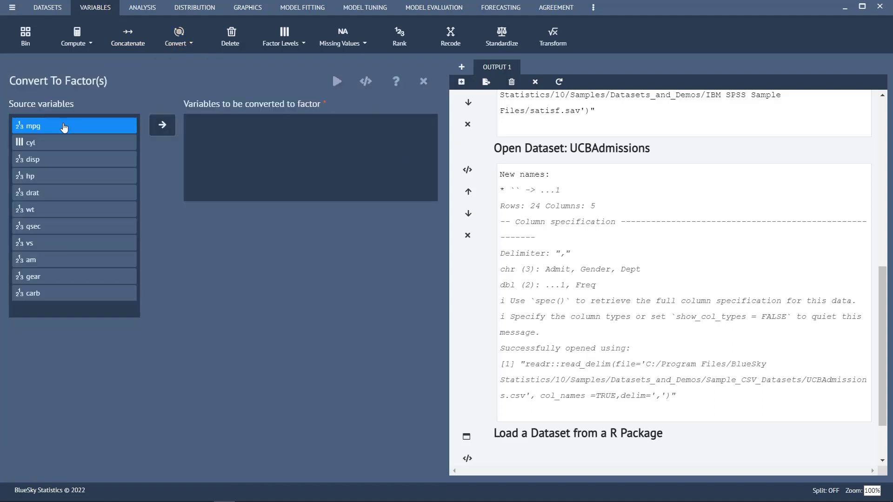
pyautogui.click(49, 261)
pyautogui.click(162, 124)
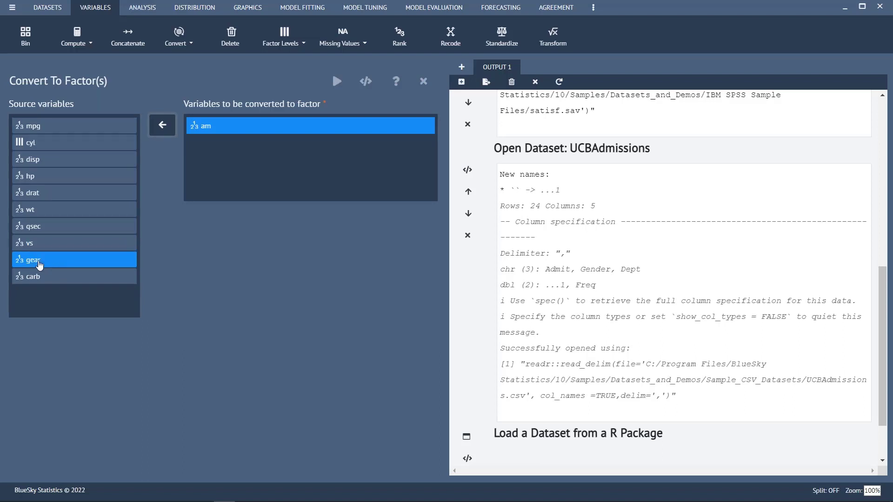
pyautogui.click(40, 265)
pyautogui.click(162, 125)
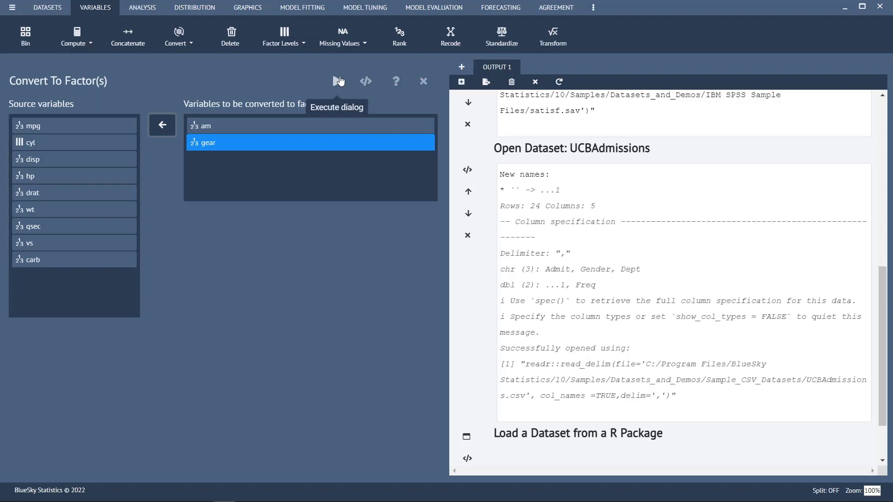
pyautogui.click(338, 82)
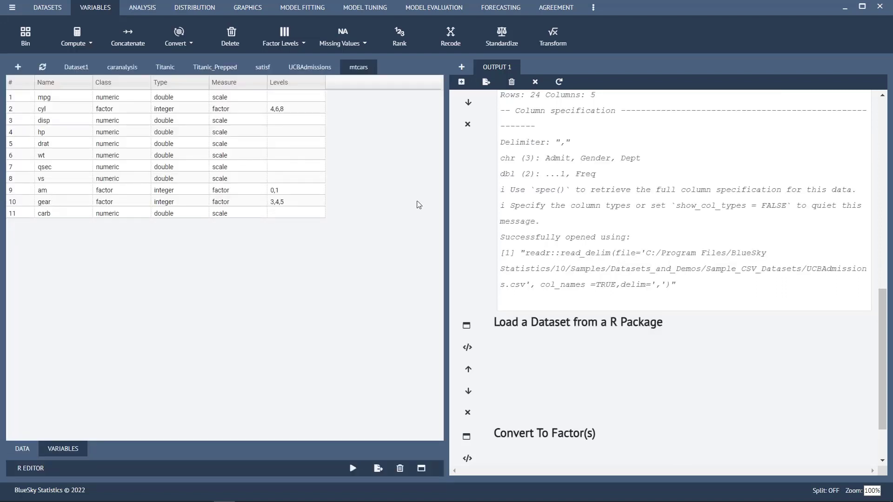
pyautogui.doubleClick(297, 110)
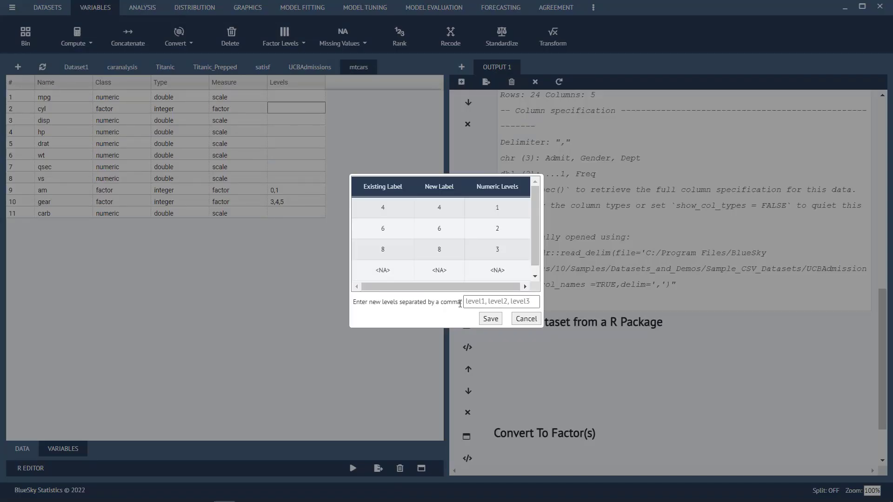
pyautogui.click(474, 303)
pyautogui.click(524, 319)
# Add a new factor level 10 to the cyl variable.
pyautogui.rightClick(130, 112)
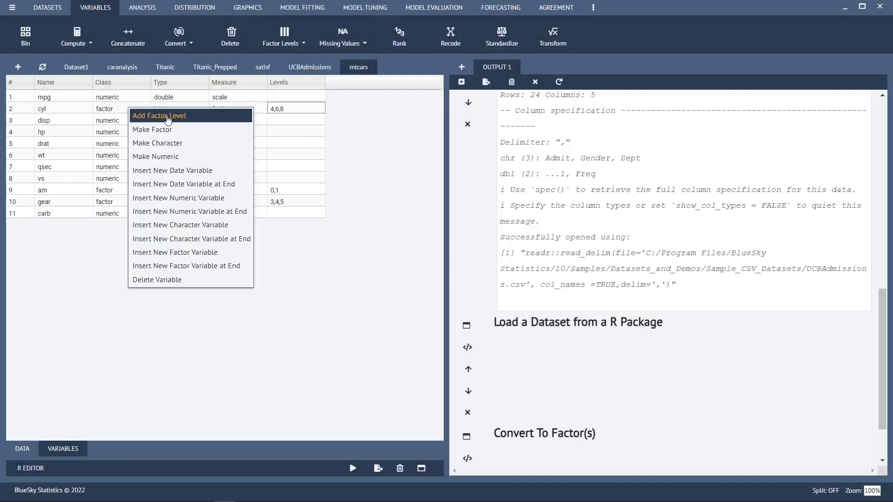
pyautogui.click(168, 116)
pyautogui.click(383, 184)
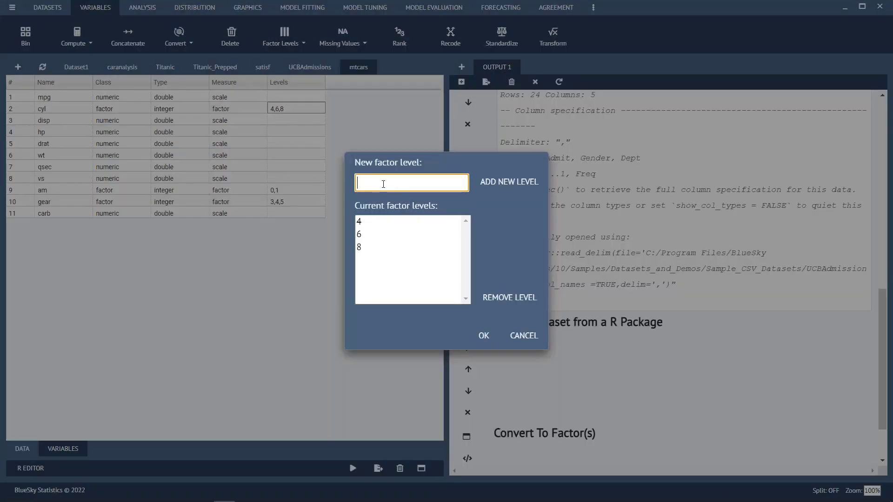
pyautogui.write('10')
pyautogui.click(507, 183)
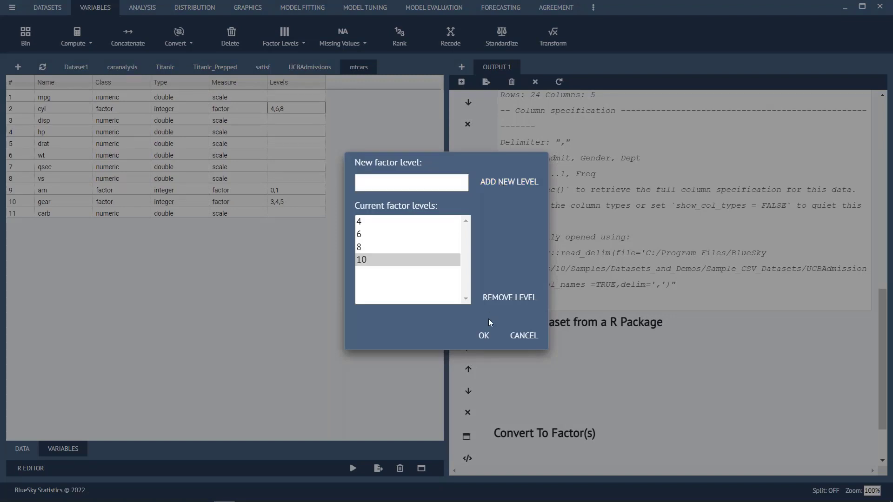
pyautogui.click(483, 335)
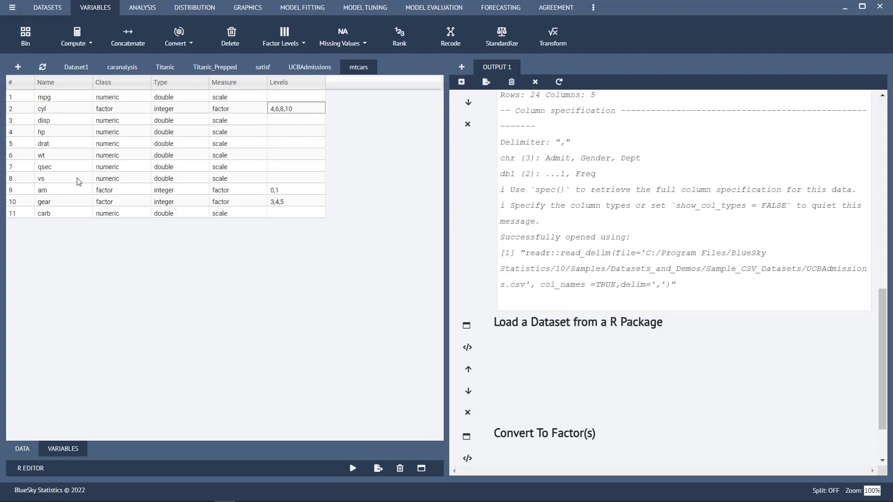
# Return to the mtcars data values and open the hp cell in row 5 for editing.
pyautogui.click(22, 448)
pyautogui.doubleClick(233, 145)
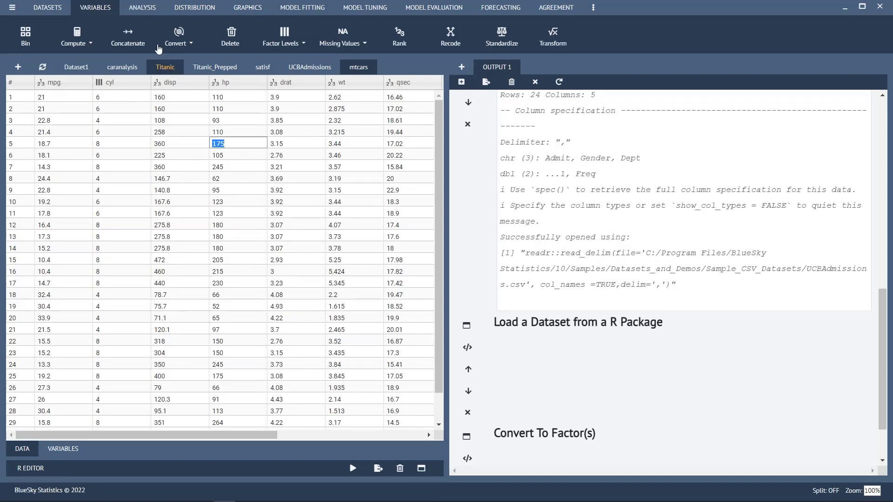
pyautogui.click(141, 8)
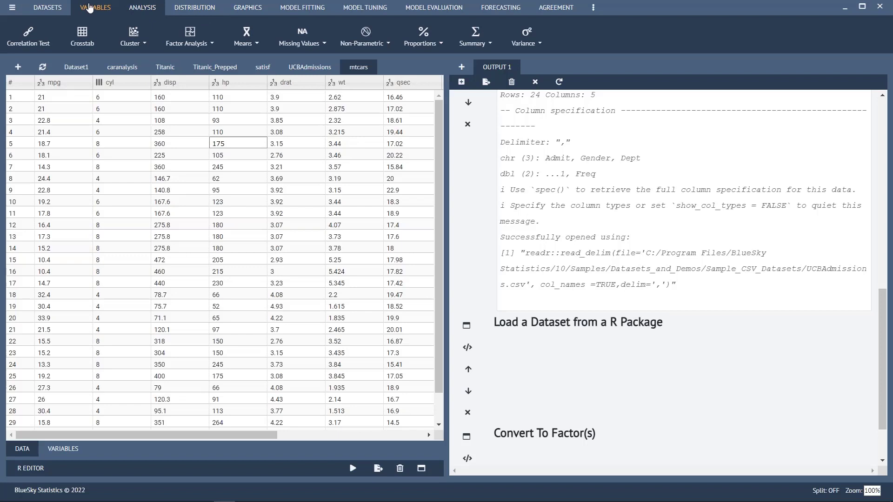
pyautogui.click(52, 9)
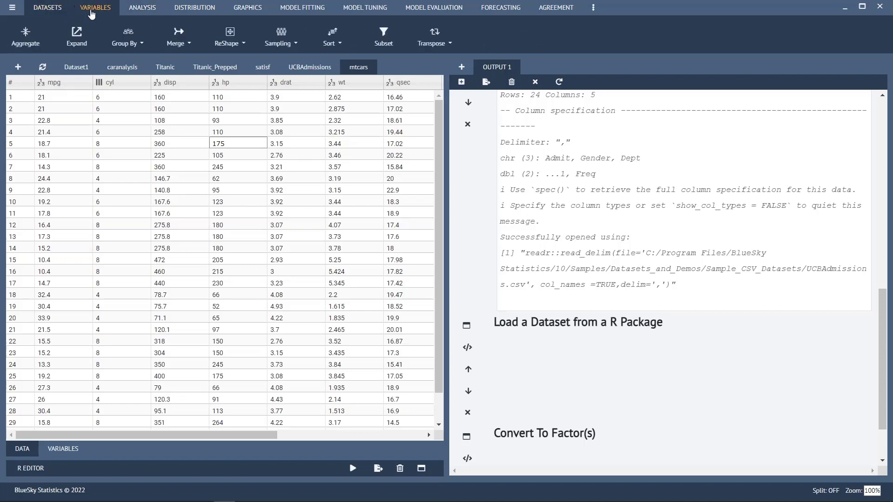
pyautogui.click(139, 9)
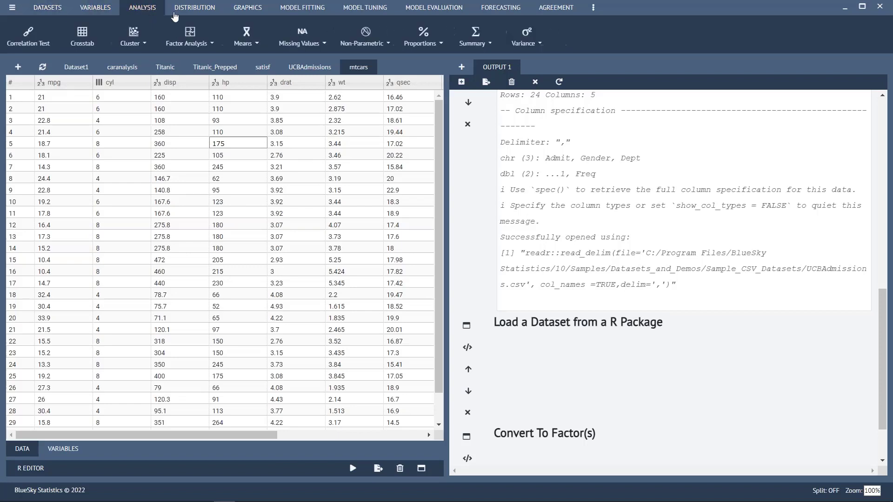
pyautogui.click(257, 45)
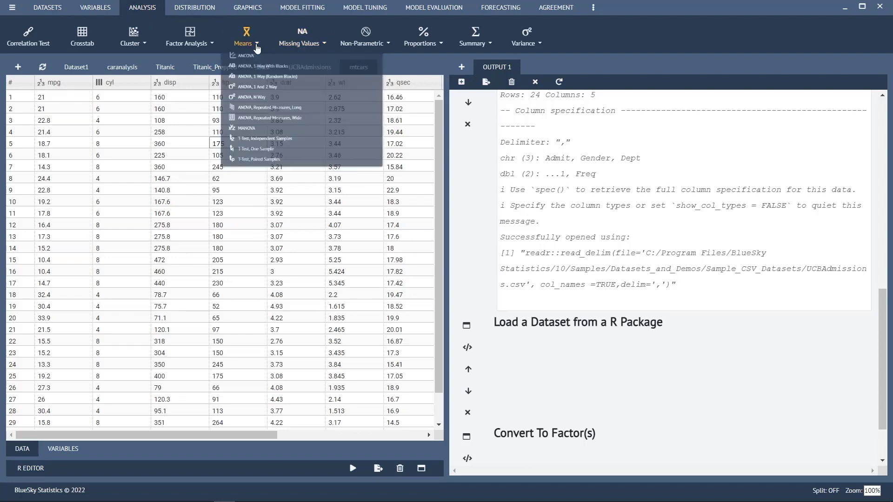
pyautogui.click(250, 8)
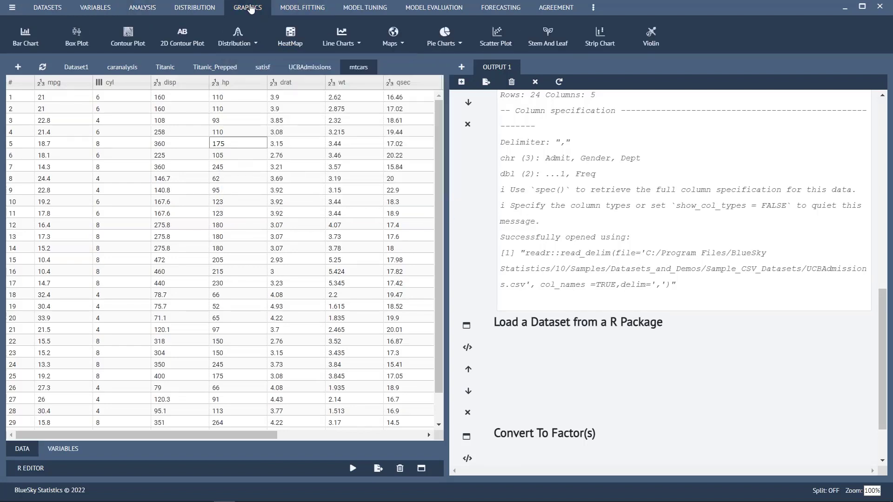
pyautogui.click(302, 7)
pyautogui.click(370, 9)
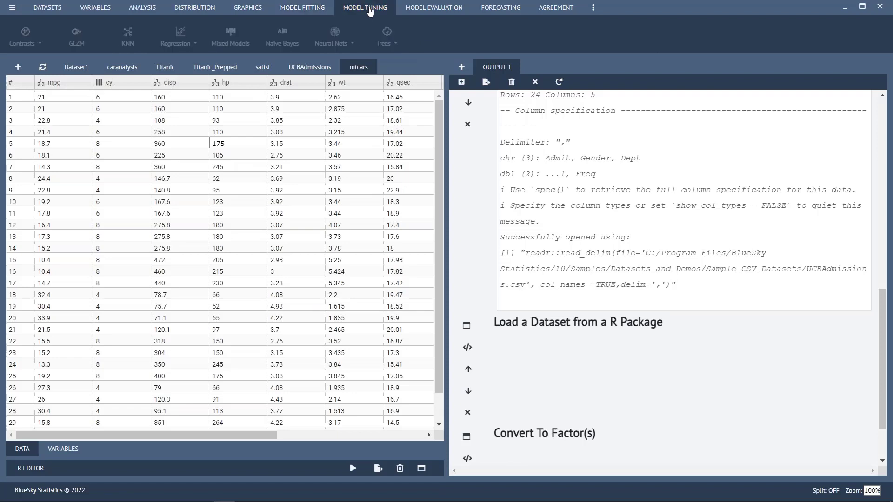
pyautogui.click(423, 8)
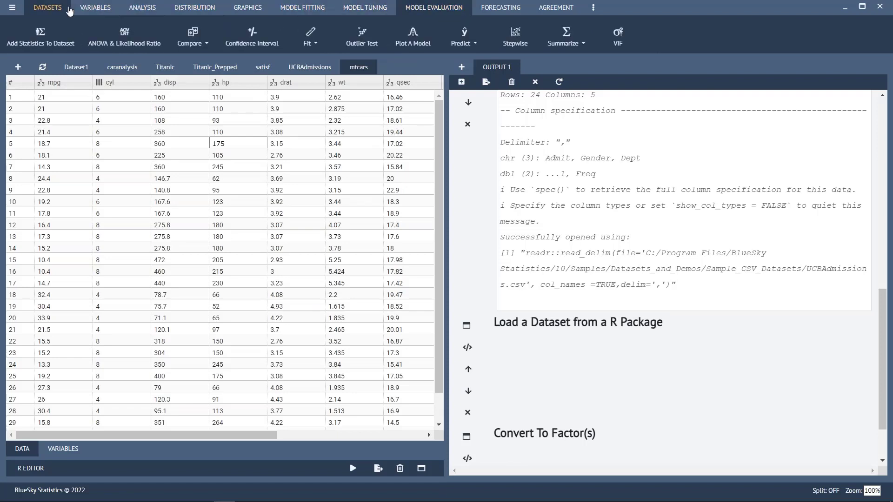
# Run a one-sample t-test on disp, hp and drat with a test value (mu) of 10.
pyautogui.click(152, 11)
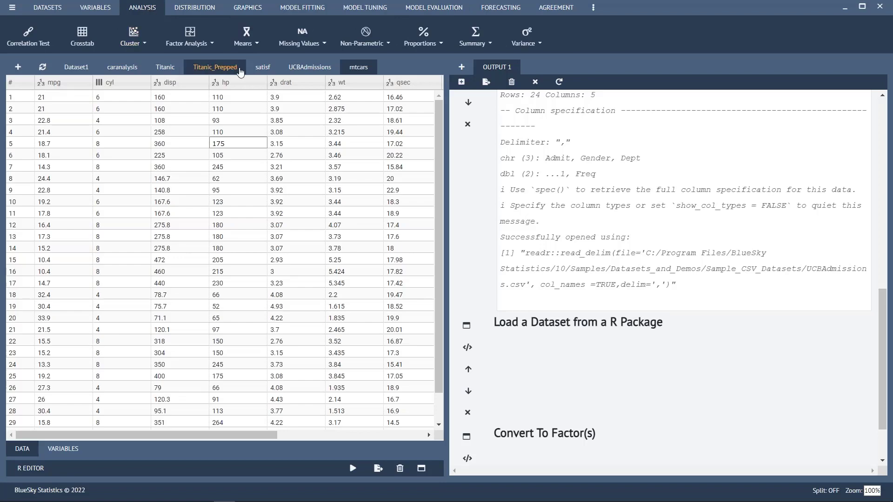
pyautogui.click(256, 44)
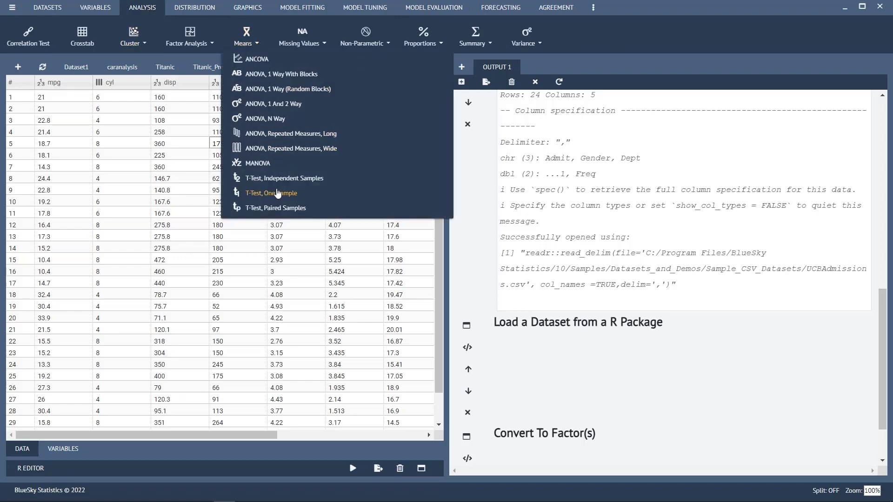
pyautogui.click(279, 198)
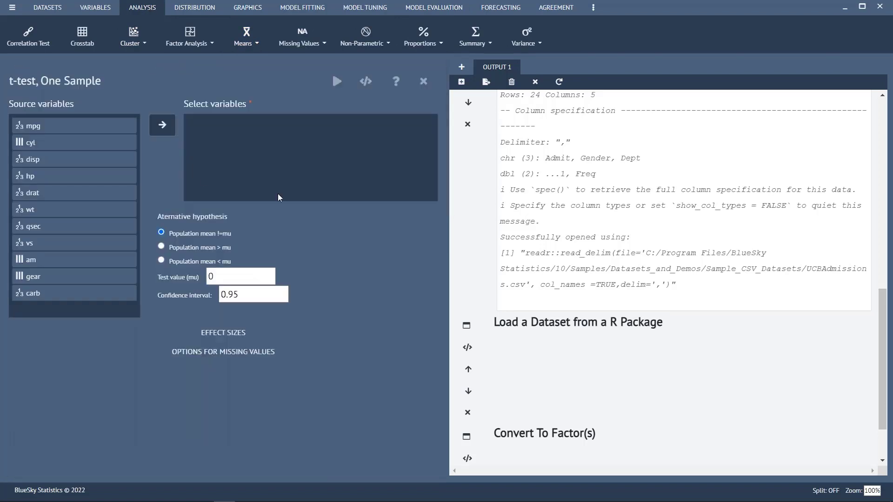
pyautogui.click(70, 161)
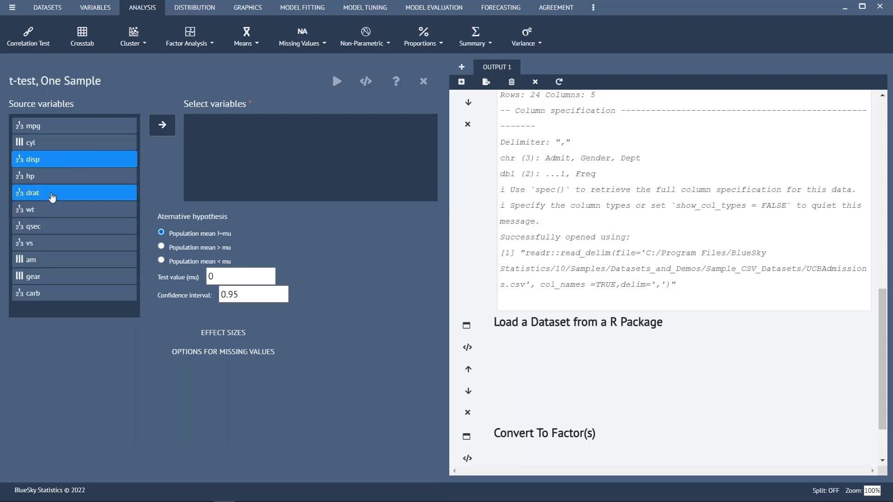
pyautogui.keyDown('shift'); pyautogui.click(52, 196); pyautogui.keyUp('shift')
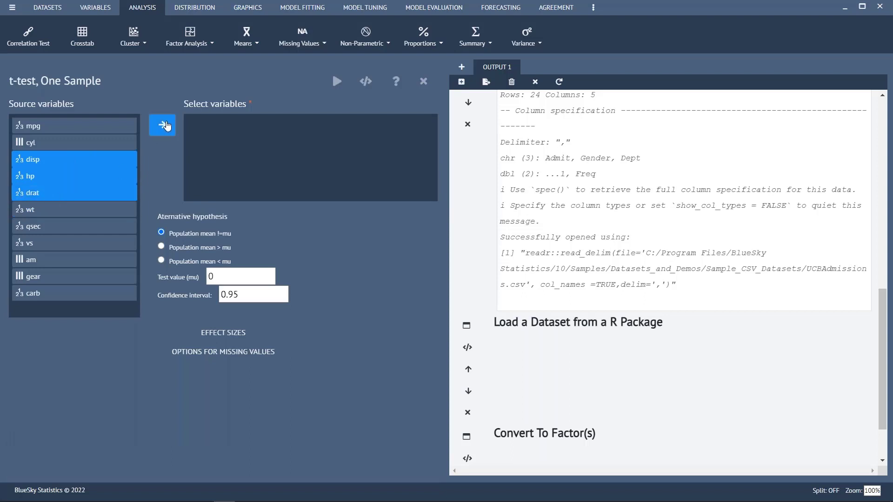
pyautogui.click(163, 125)
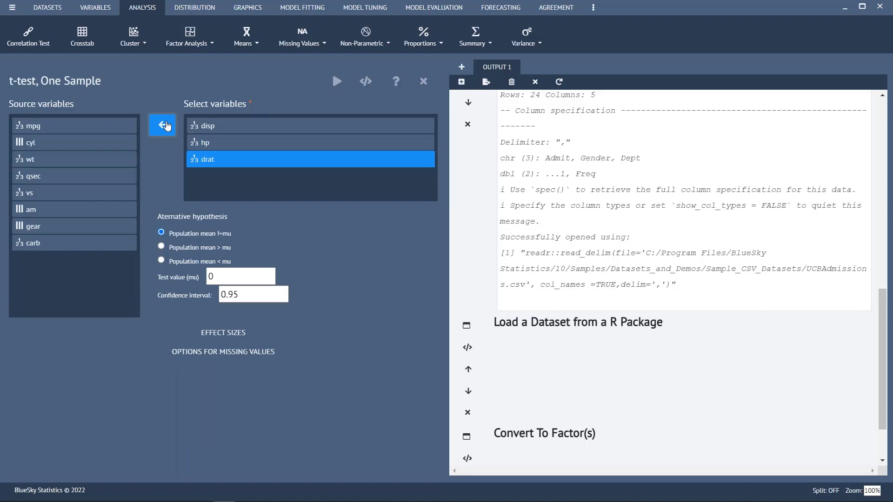
pyautogui.moveTo(235, 278); pyautogui.dragTo(166, 282)
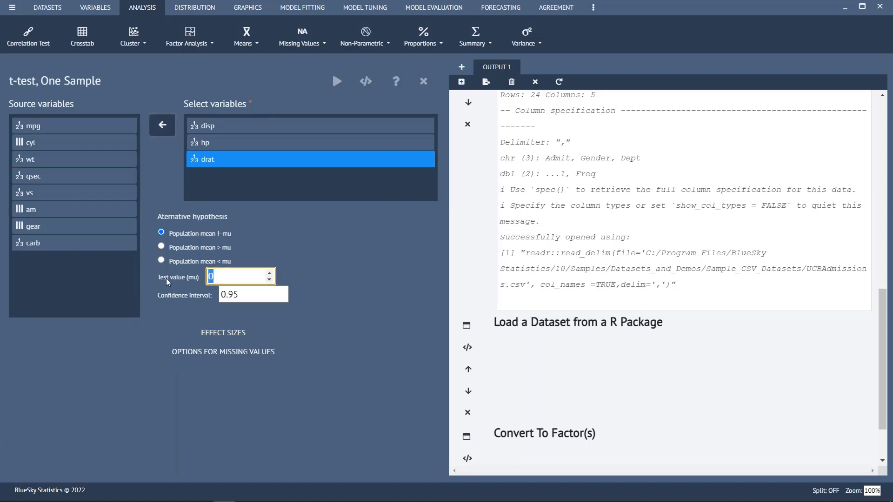
pyautogui.write('10')
pyautogui.click(338, 83)
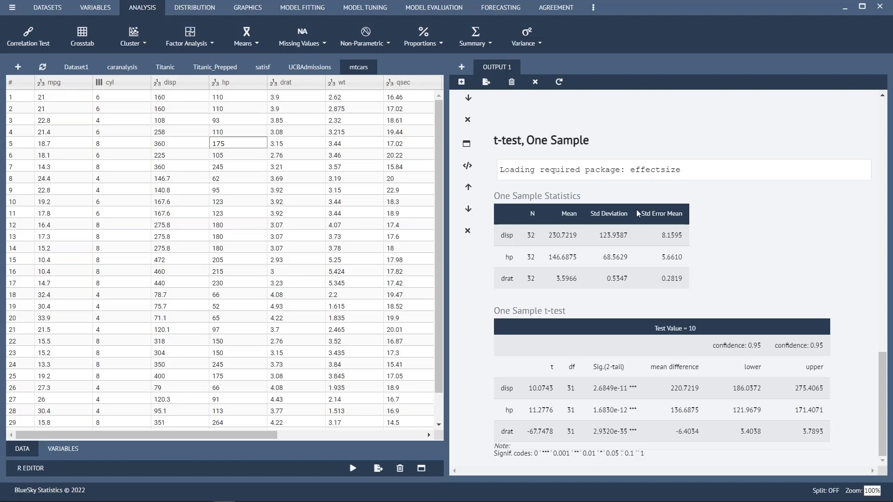
# Reopen the one-sample t-test from its output and rerun it with effect sizes displayed.
pyautogui.click(467, 148)
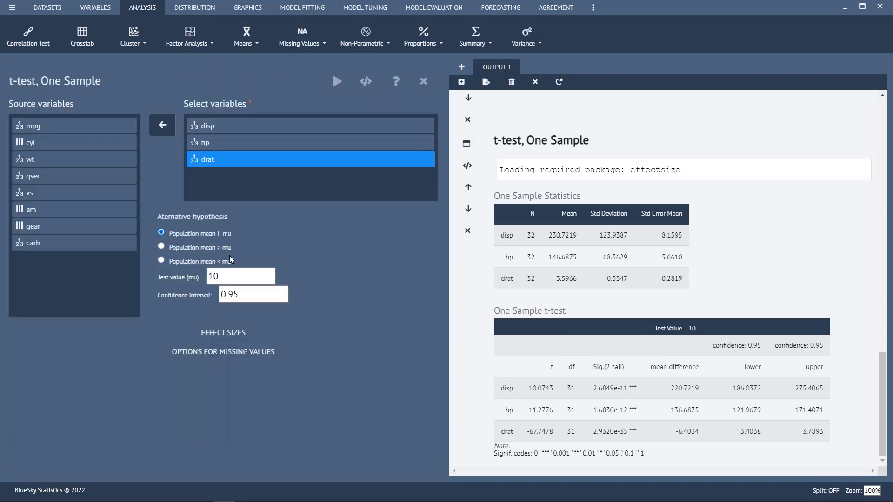
pyautogui.click(239, 334)
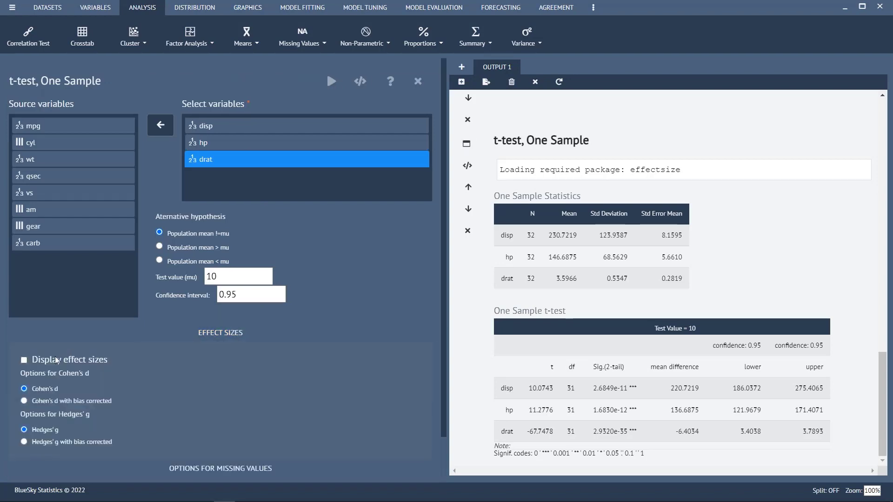
pyautogui.click(24, 360)
pyautogui.click(325, 83)
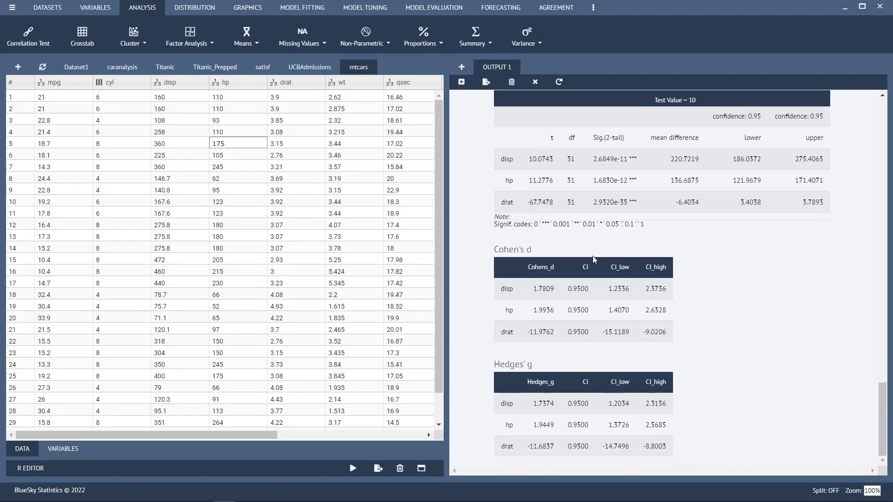
# Split the mtcars dataset into groups by the am variable.
pyautogui.scroll(2, 593, 255)
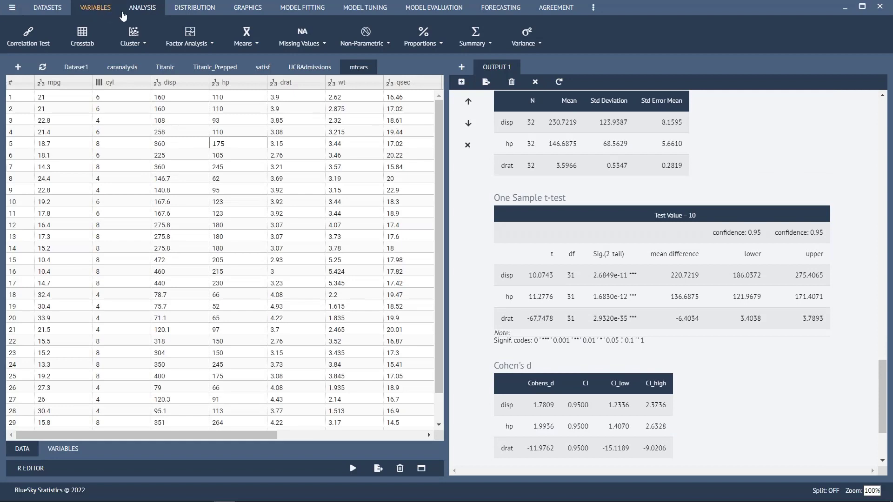
pyautogui.click(60, 8)
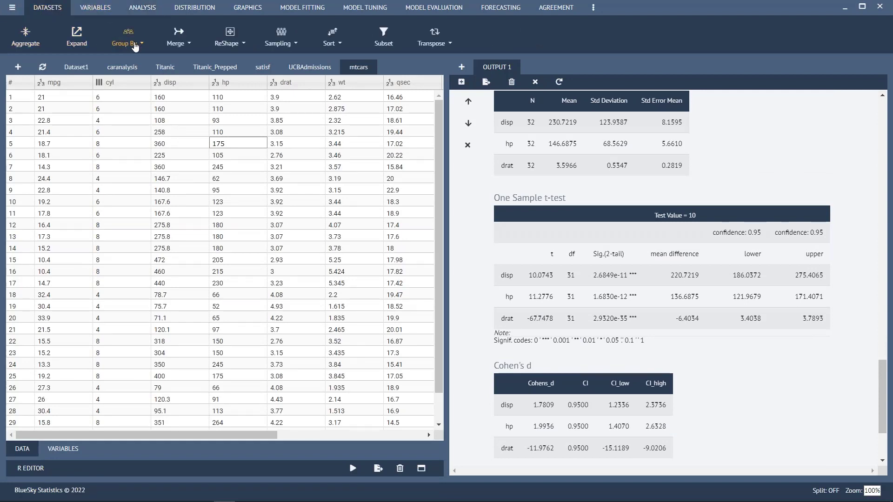
pyautogui.click(135, 45)
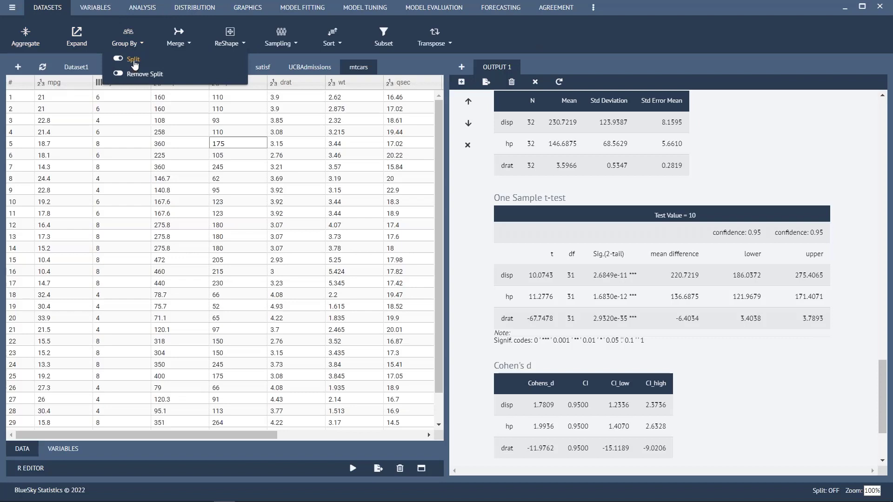
pyautogui.click(134, 60)
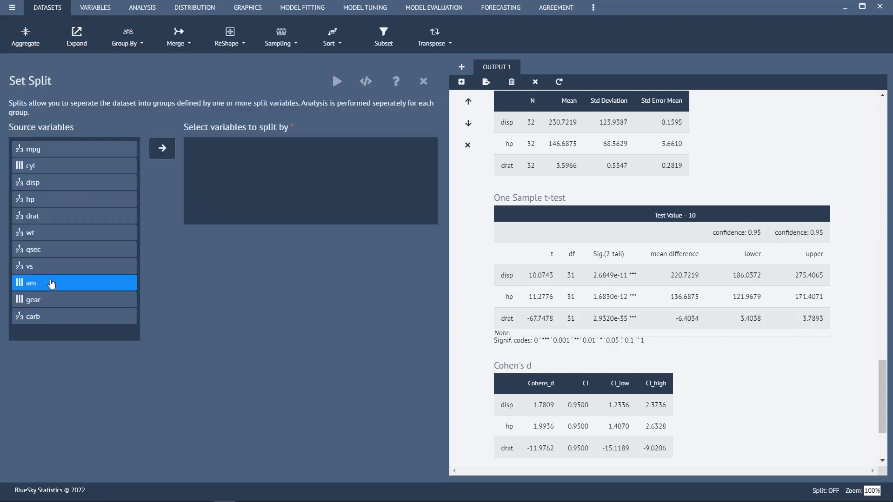
pyautogui.click(162, 147)
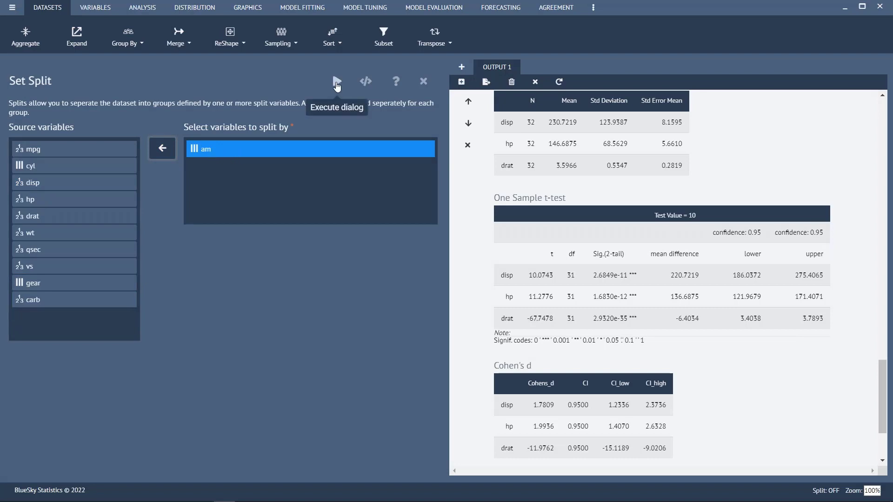
pyautogui.click(337, 83)
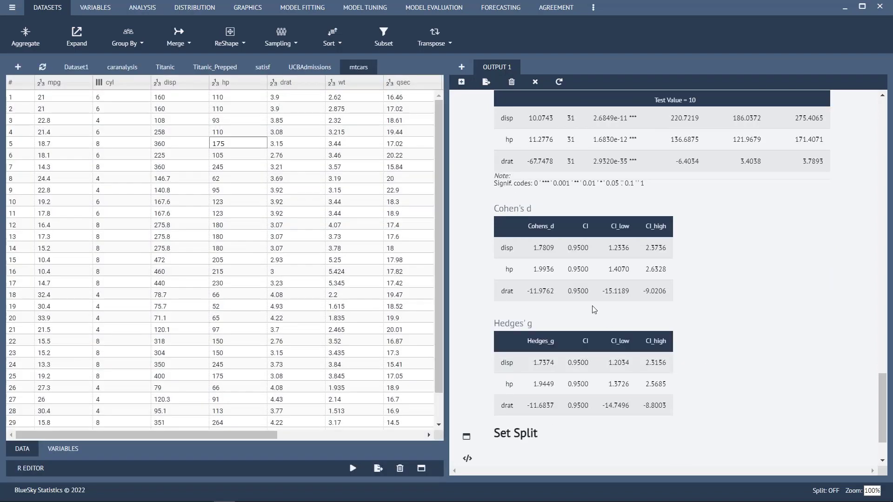
# Reopen the latest one-sample t-test from its output and rerun it with the same settings on the split data.
pyautogui.scroll(5, 593, 309)
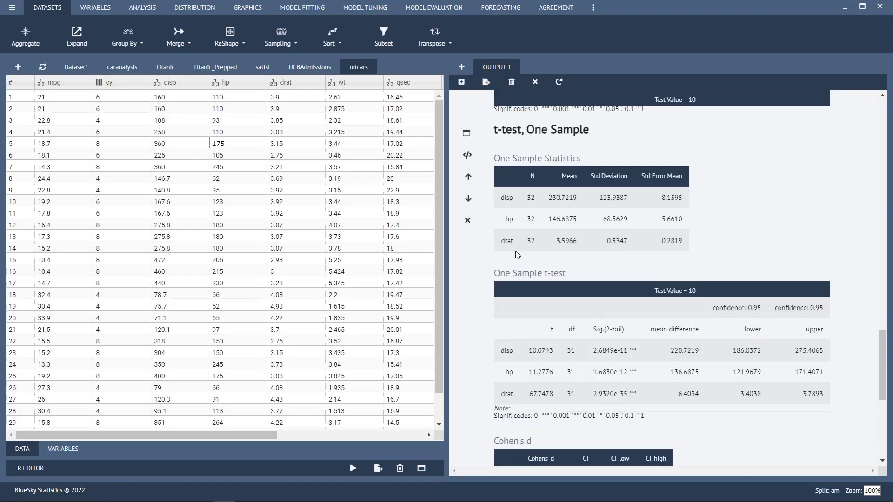
pyautogui.click(467, 134)
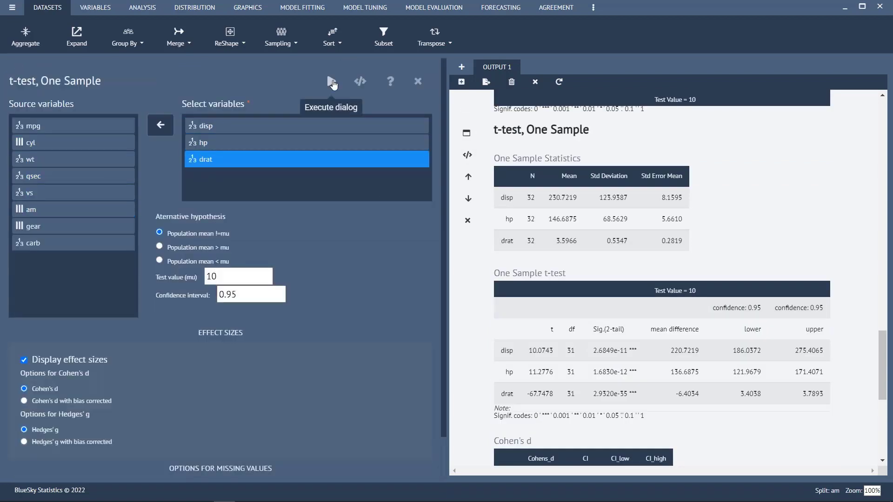
pyautogui.click(332, 82)
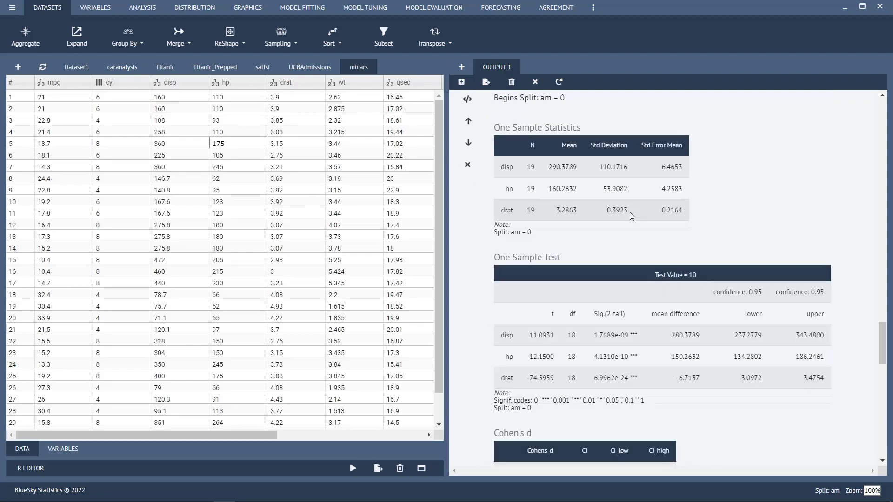
# Examine the t-test statistics, test results, Cohen's d and Hedges' g tables for the am = 0 and am = 1 groups.
pyautogui.scroll(3, 629, 212)
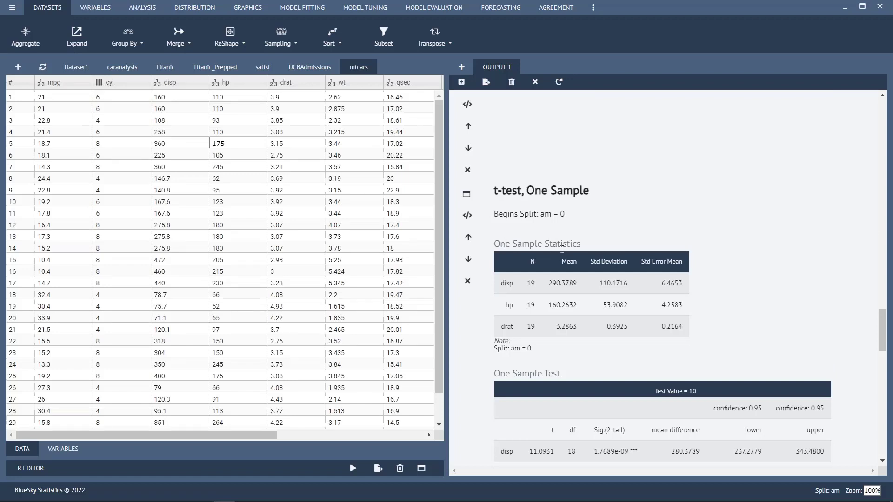
pyautogui.scroll(-2, 553, 227)
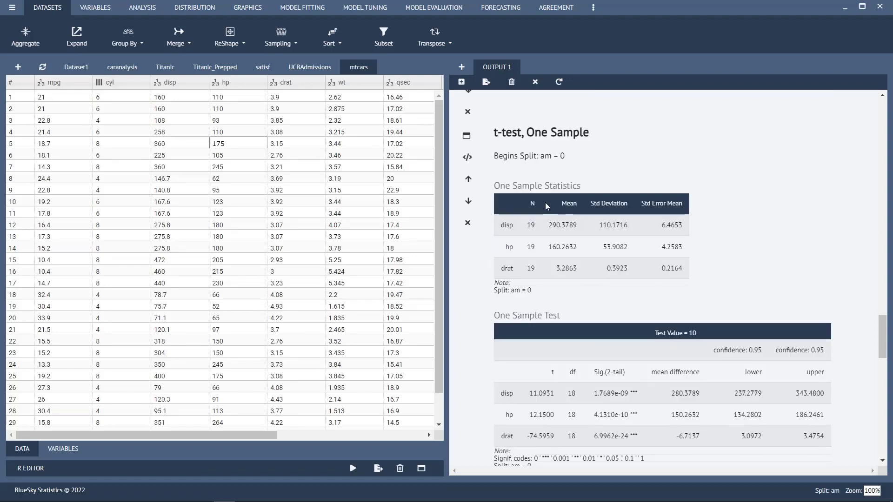
pyautogui.scroll(-1, 546, 206)
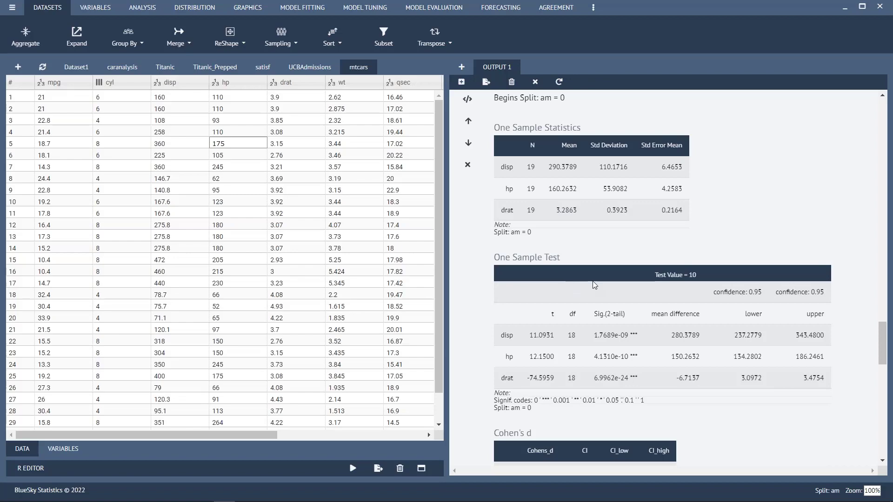
pyautogui.scroll(-2, 594, 285)
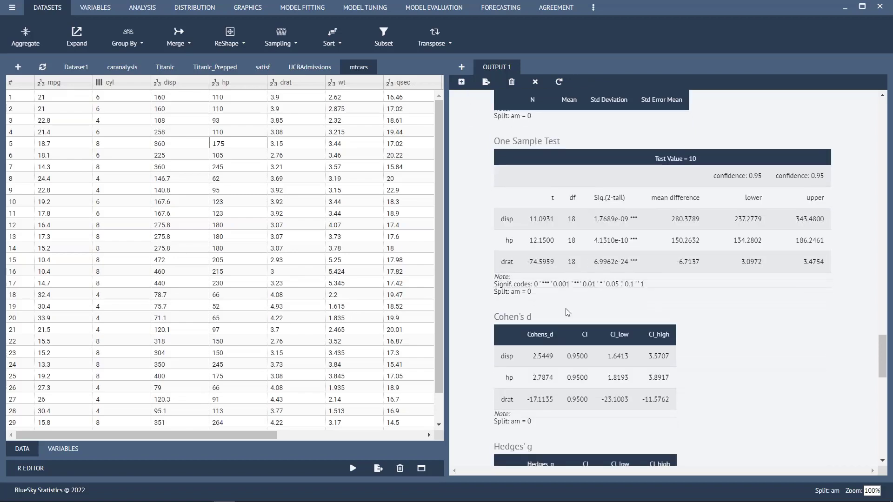
pyautogui.scroll(-2, 567, 312)
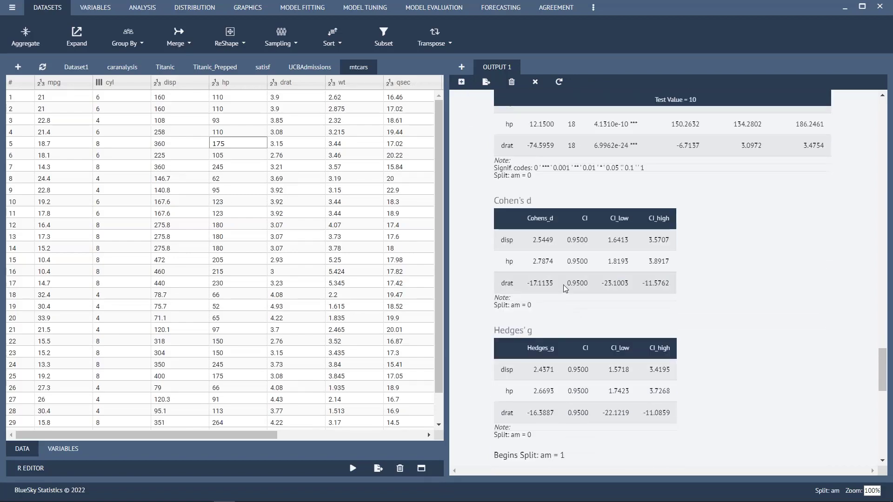
pyautogui.scroll(-3, 564, 285)
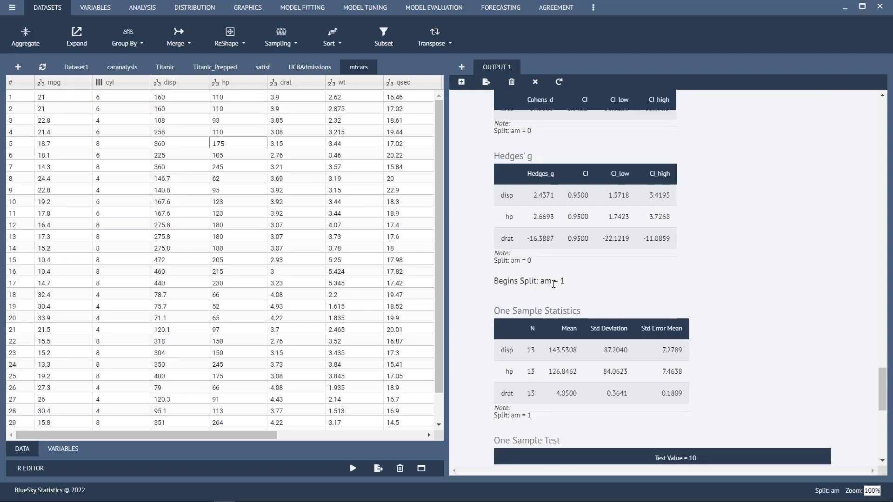
pyautogui.scroll(-1, 560, 282)
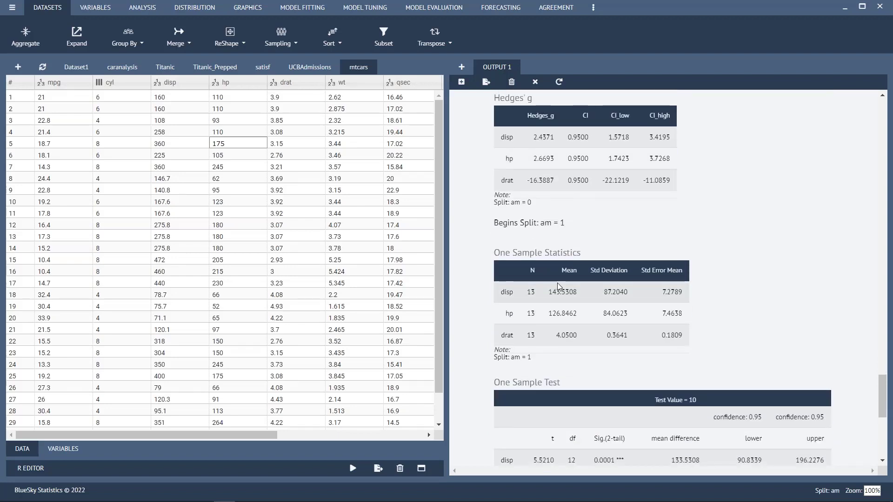
pyautogui.scroll(-1, 557, 283)
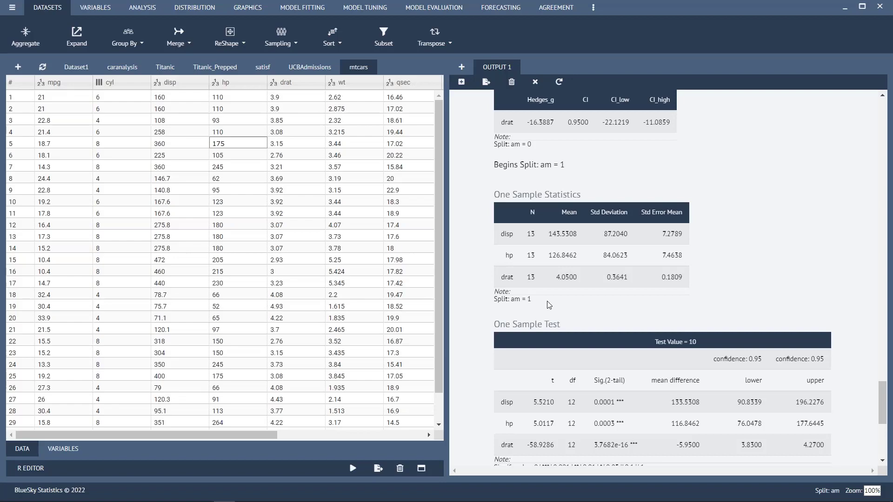
pyautogui.scroll(-4, 549, 304)
pyautogui.scroll(-1, 547, 305)
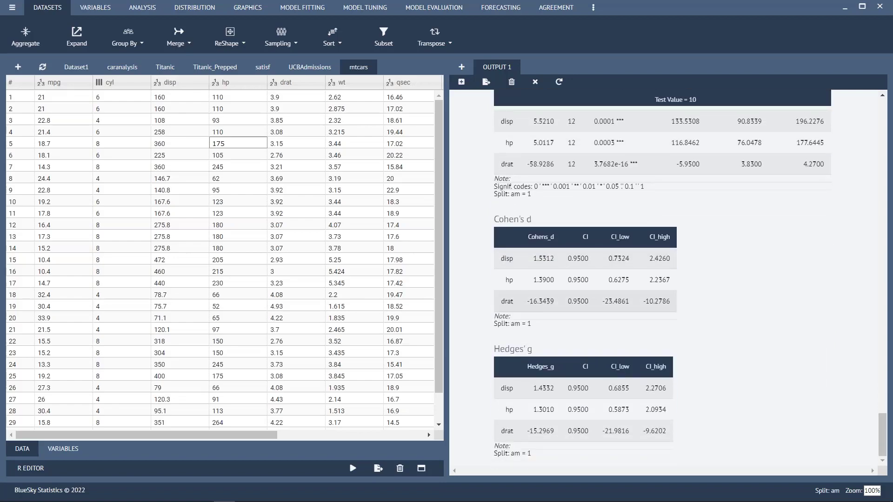
# Show the R code of the split one-sample t-test, set conf.level to 0.90 and run the edited code.
pyautogui.scroll(15, 690, 287)
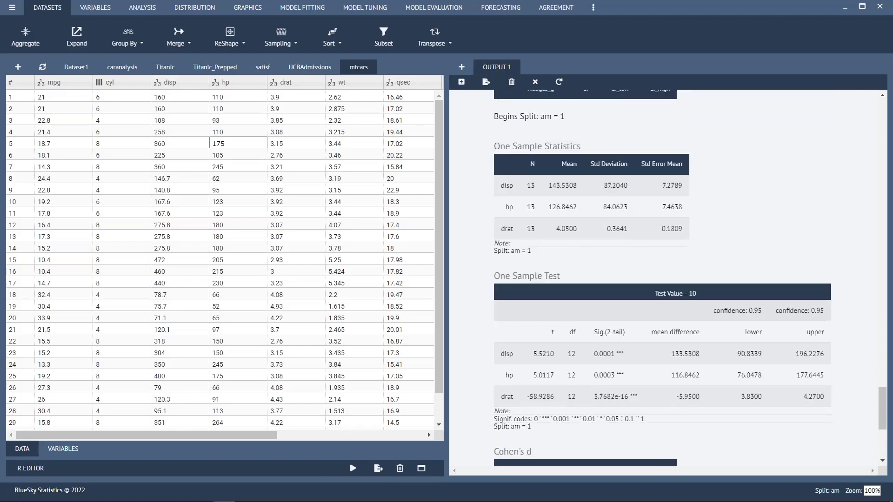
pyautogui.scroll(4, 662, 279)
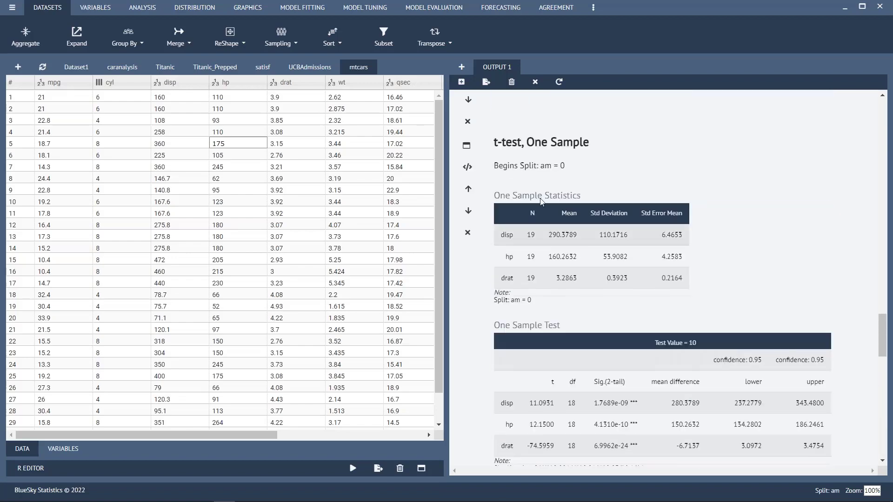
pyautogui.click(467, 166)
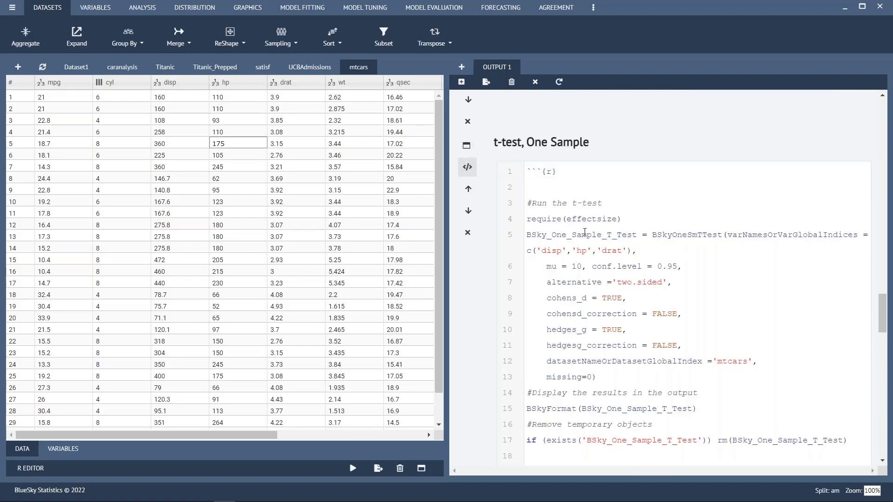
pyautogui.scroll(-2, 585, 232)
pyautogui.scroll(1, 584, 232)
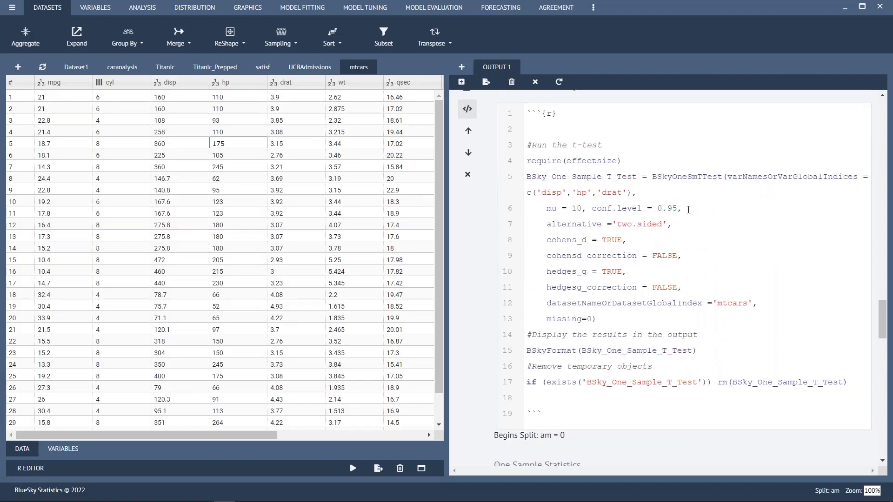
pyautogui.click(678, 207)
pyautogui.press('BackSpace')
pyautogui.write('0')
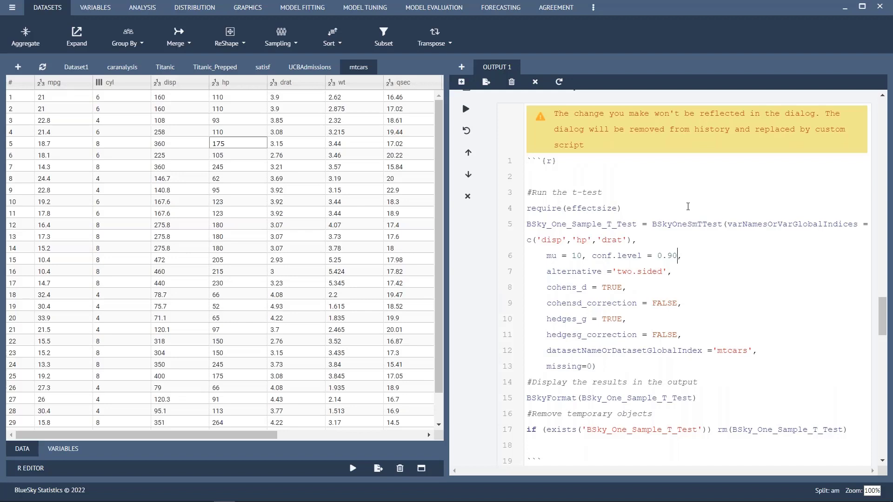
pyautogui.click(465, 108)
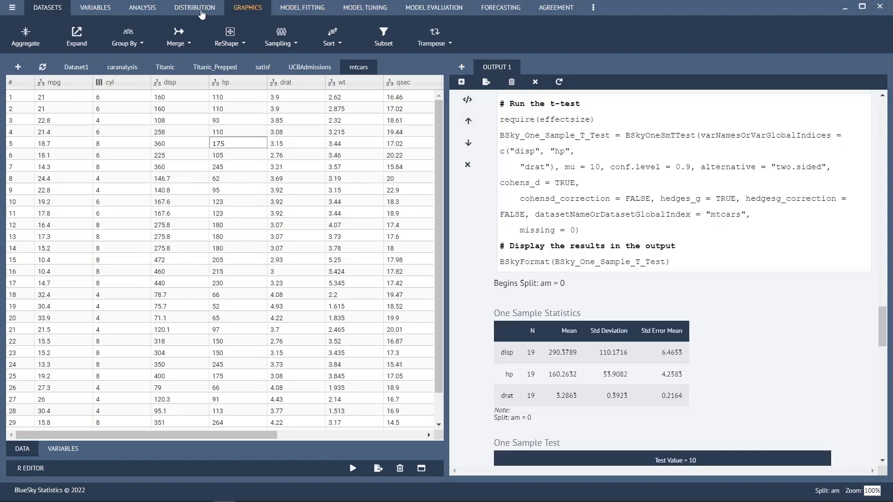
# Run Numerical Summaries, Using Describe on disp, hp, drat, wt and qsec, and review the summaries for both am groups.
pyautogui.click(147, 8)
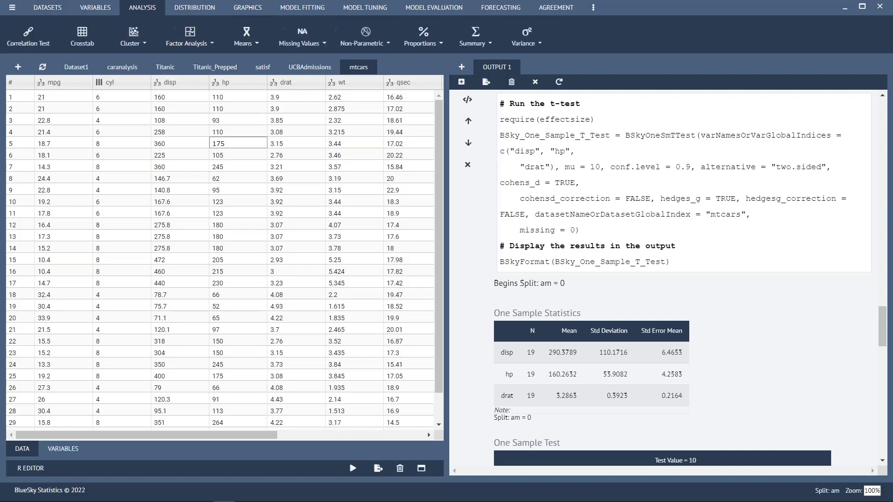
pyautogui.click(488, 45)
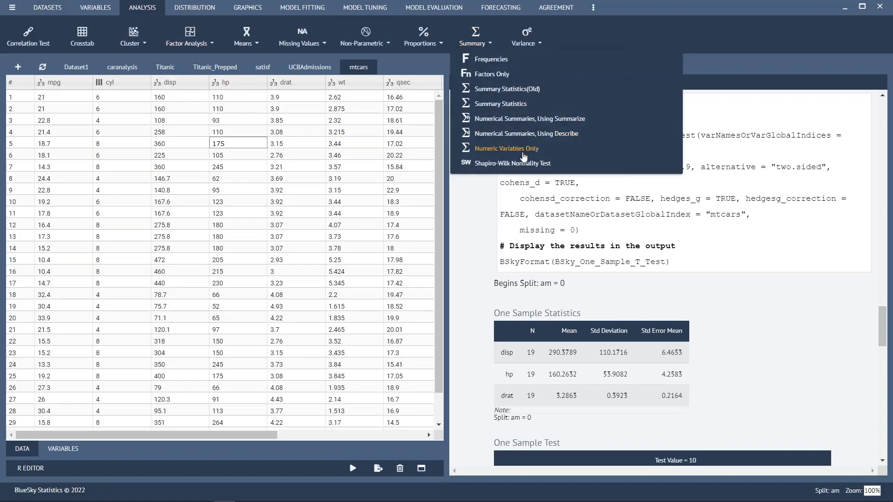
pyautogui.click(528, 135)
pyautogui.click(54, 143)
pyautogui.click(49, 159)
pyautogui.keyDown('ctrl'); pyautogui.click(29, 227); pyautogui.keyUp('ctrl')
pyautogui.keyDown('shift'); pyautogui.click(29, 227); pyautogui.keyUp('shift')
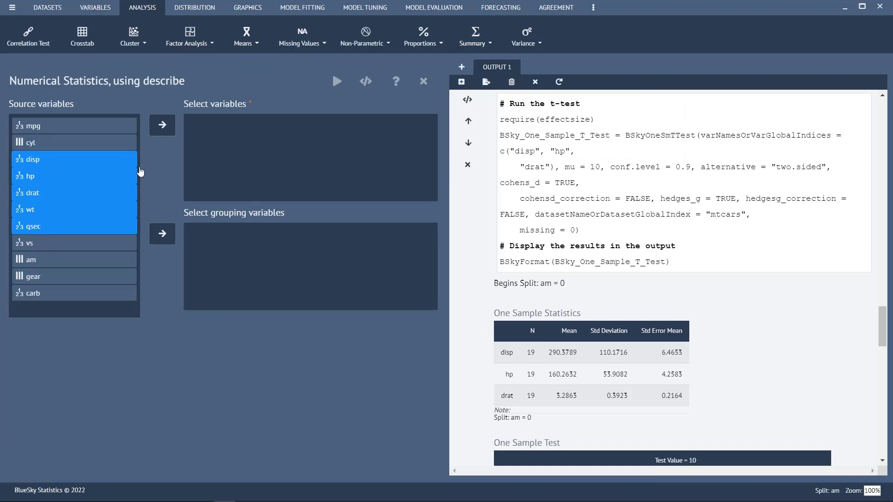
pyautogui.click(162, 124)
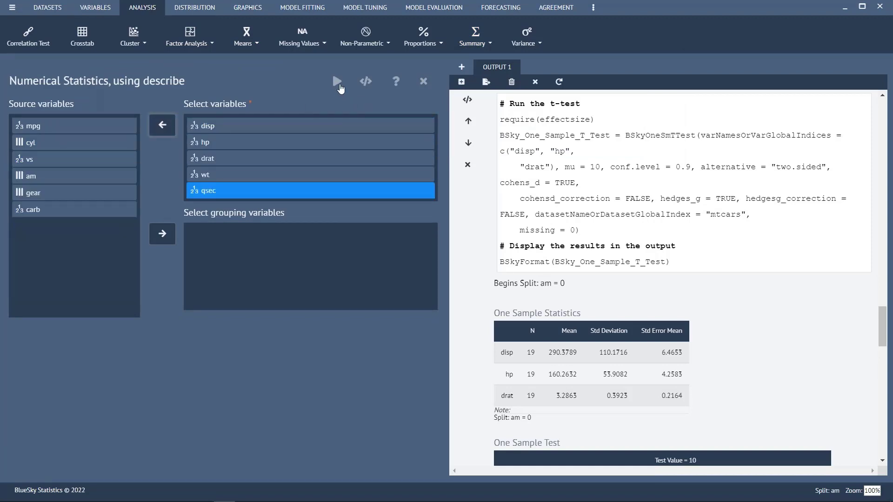
pyautogui.click(337, 81)
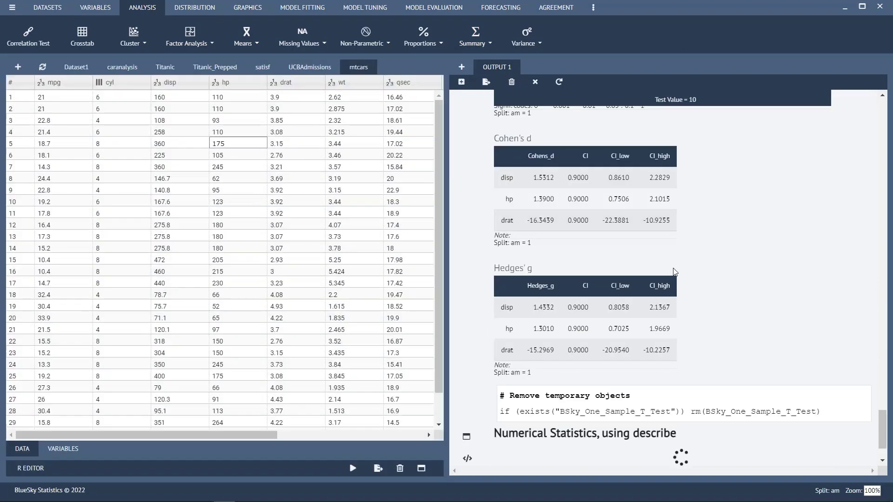
pyautogui.scroll(-1, 525, 209)
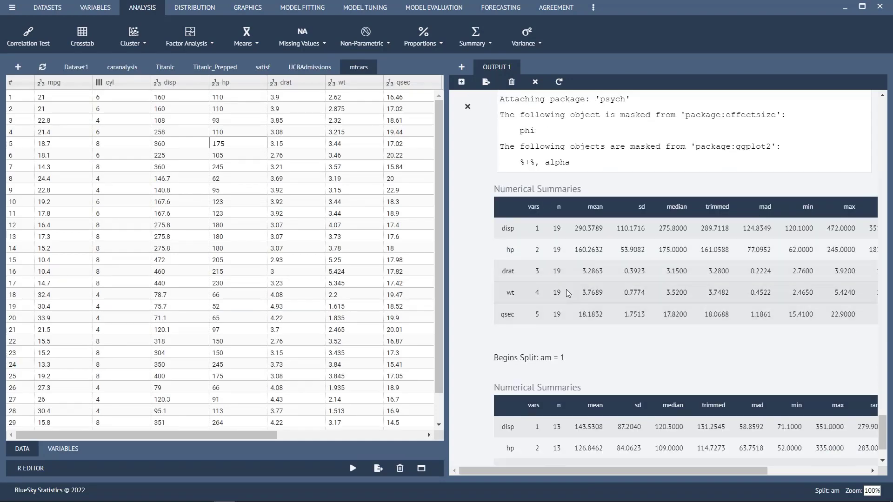
pyautogui.scroll(-1, 565, 289)
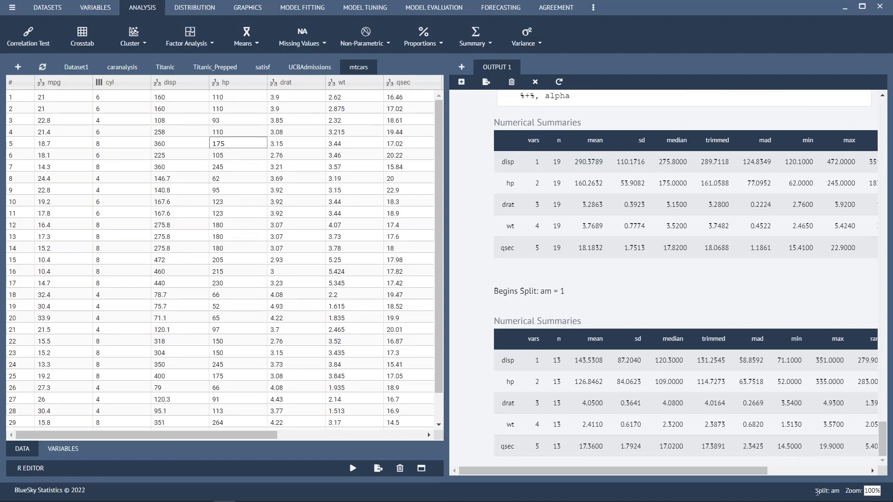
# Reduce the application zoom to 75% and restore it to 100%.
pyautogui.click(872, 491)
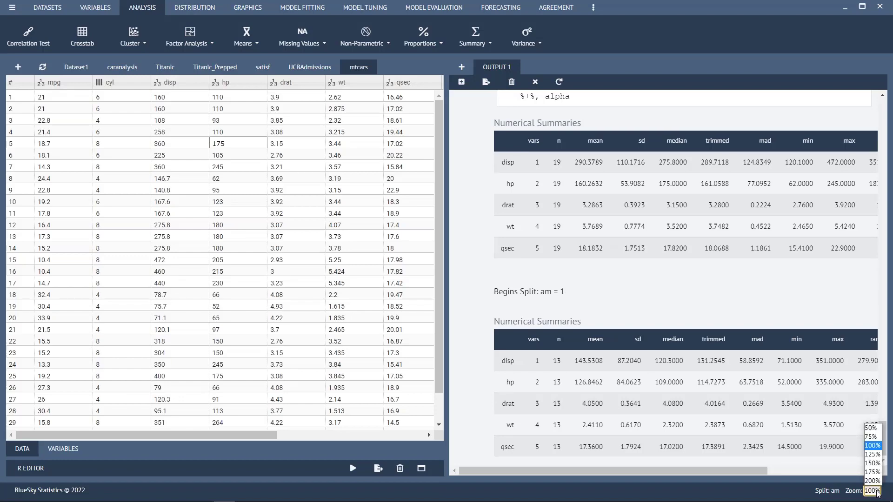
pyautogui.click(872, 437)
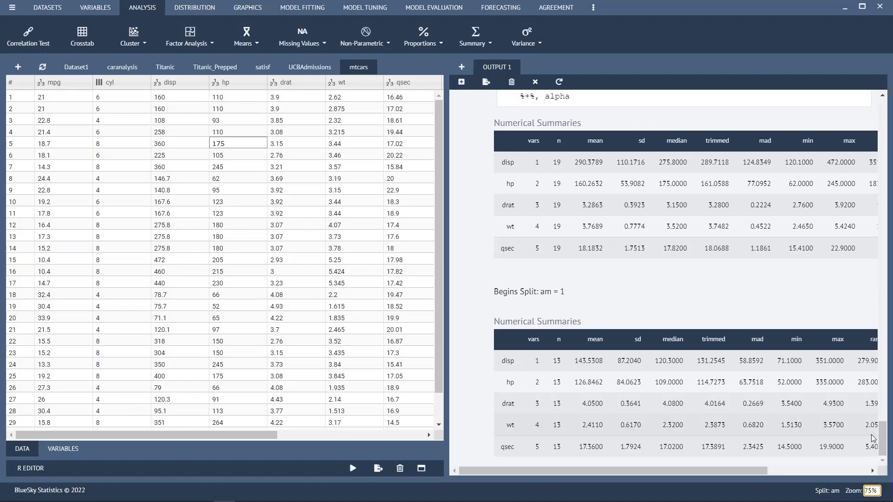
pyautogui.click(876, 493)
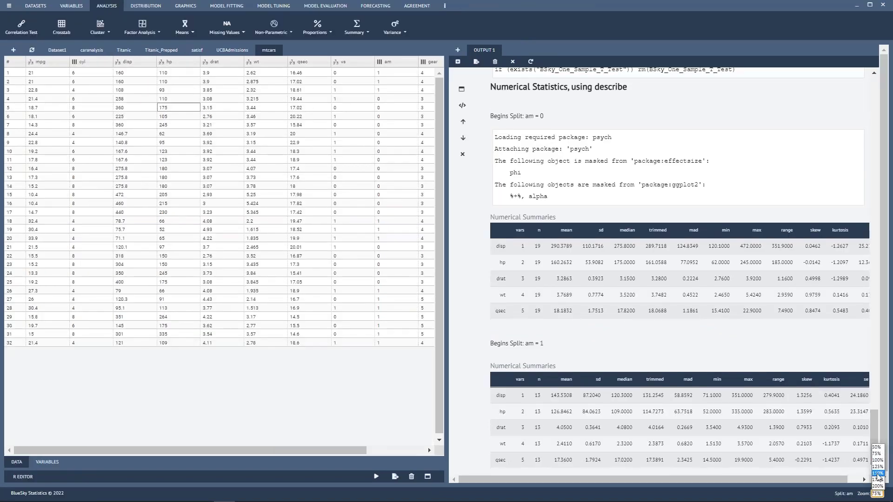
pyautogui.click(877, 459)
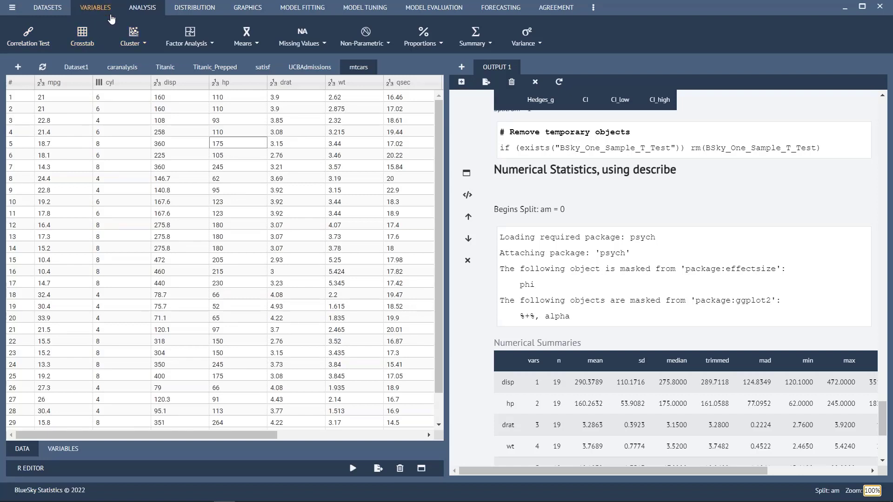
# Remove the split by am from the mtcars dataset.
pyautogui.click(98, 7)
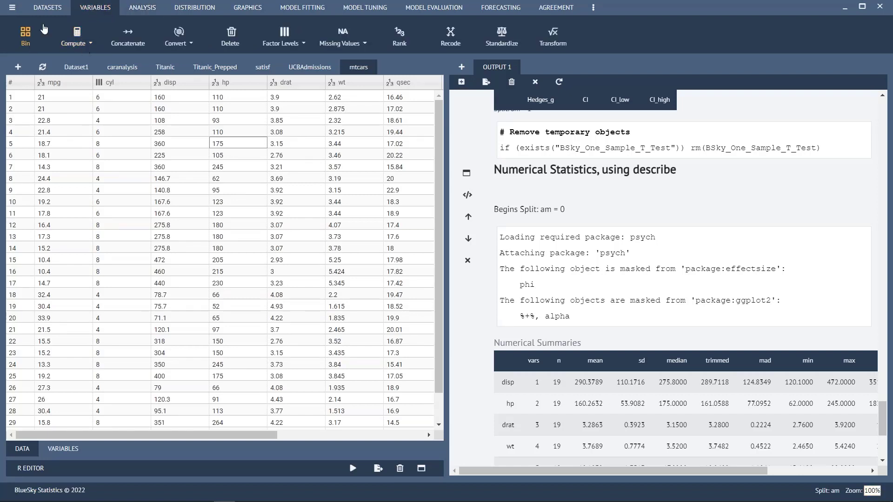
pyautogui.click(51, 7)
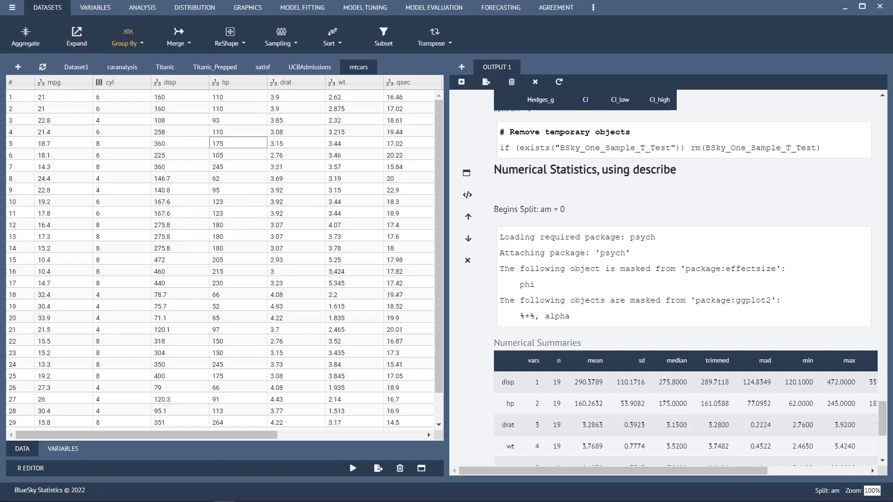
pyautogui.click(127, 38)
pyautogui.click(142, 73)
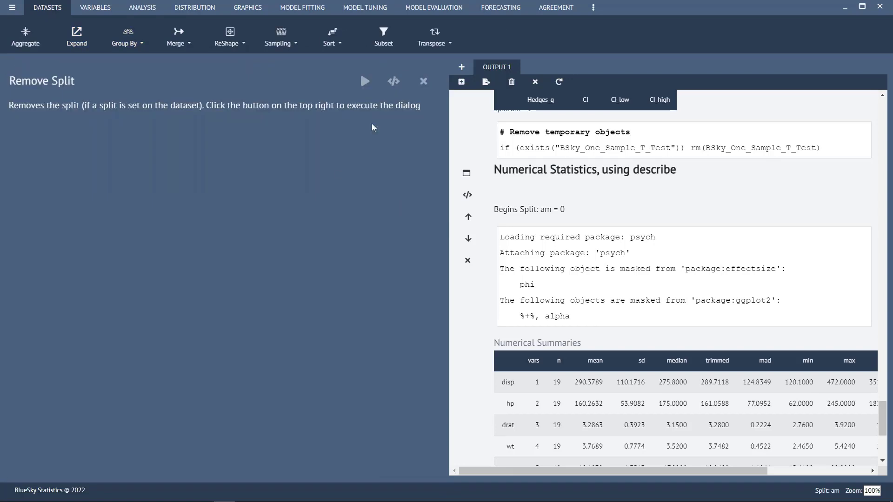
pyautogui.click(365, 81)
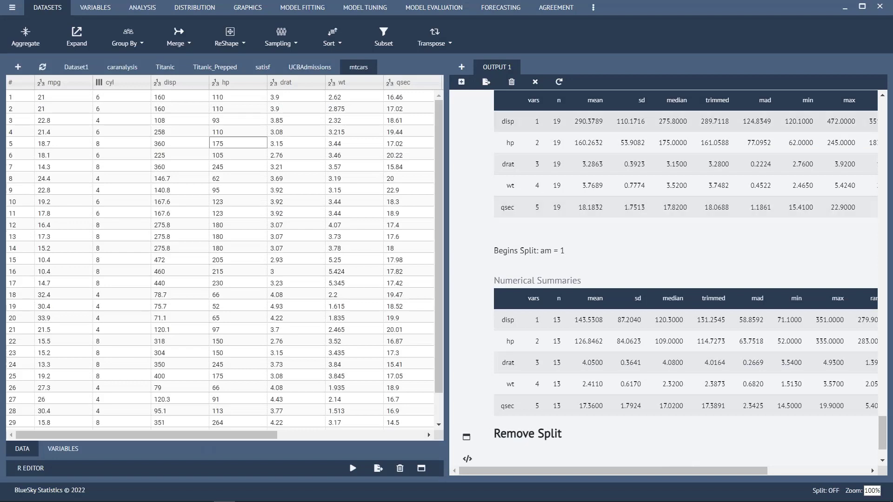
# Create a scatter plot of the mtcars data with mpg as the Y variable and hp as the X variable.
pyautogui.click(255, 11)
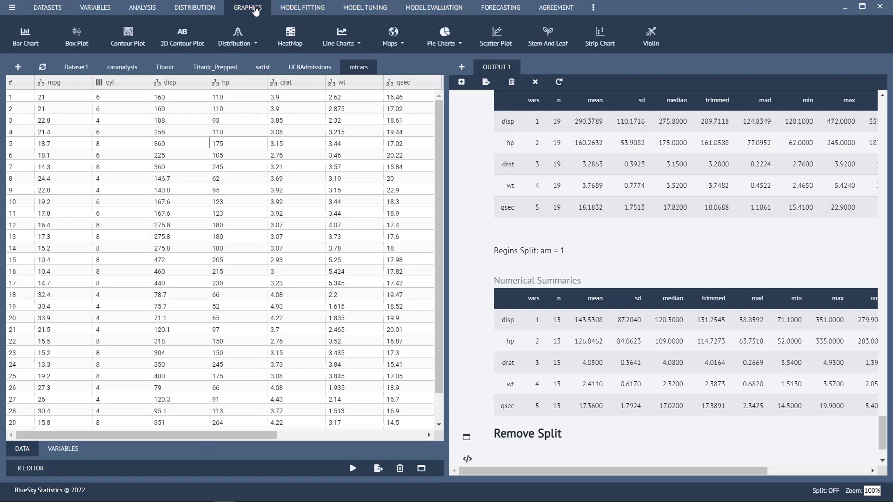
pyautogui.click(496, 44)
pyautogui.click(83, 129)
pyautogui.click(170, 130)
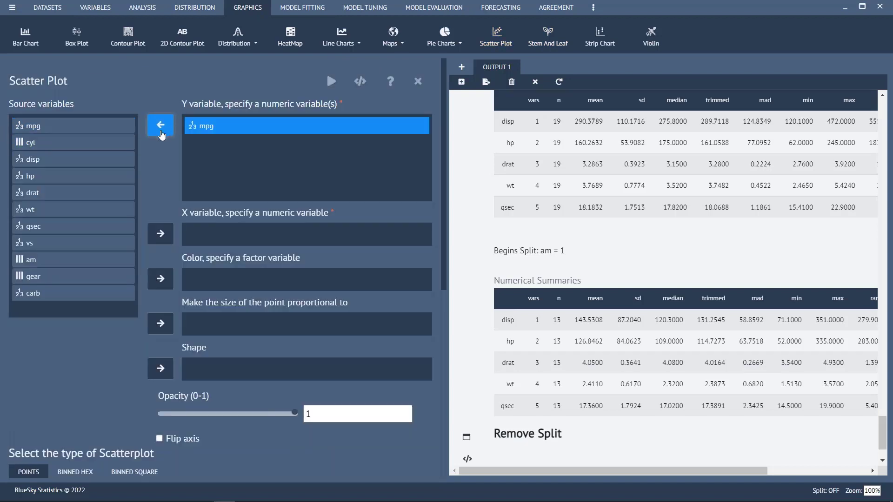
pyautogui.click(69, 193)
pyautogui.click(51, 212)
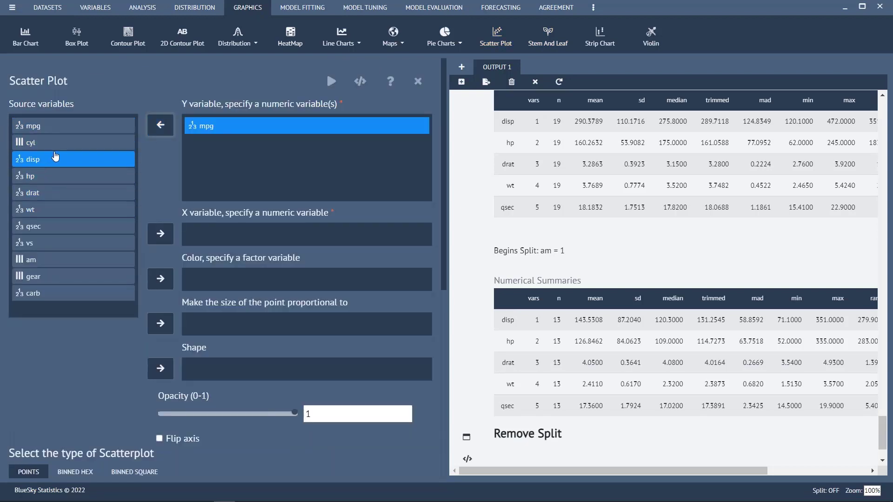
pyautogui.click(59, 177)
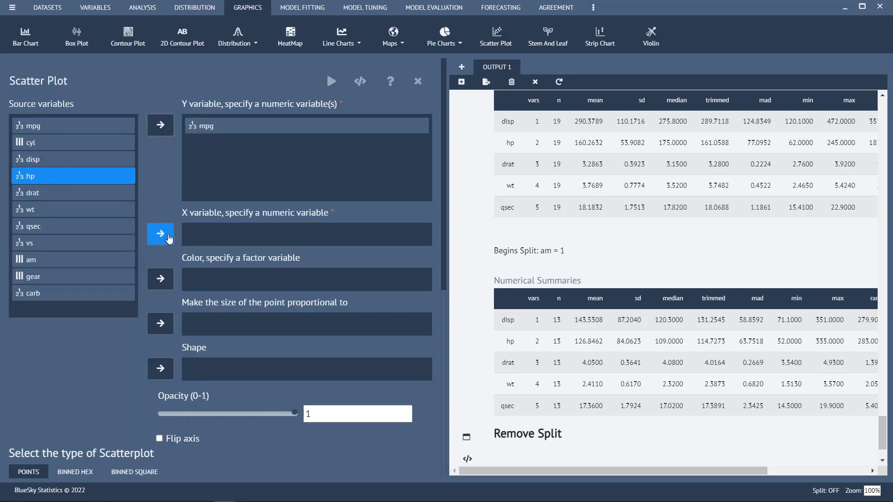
pyautogui.click(161, 234)
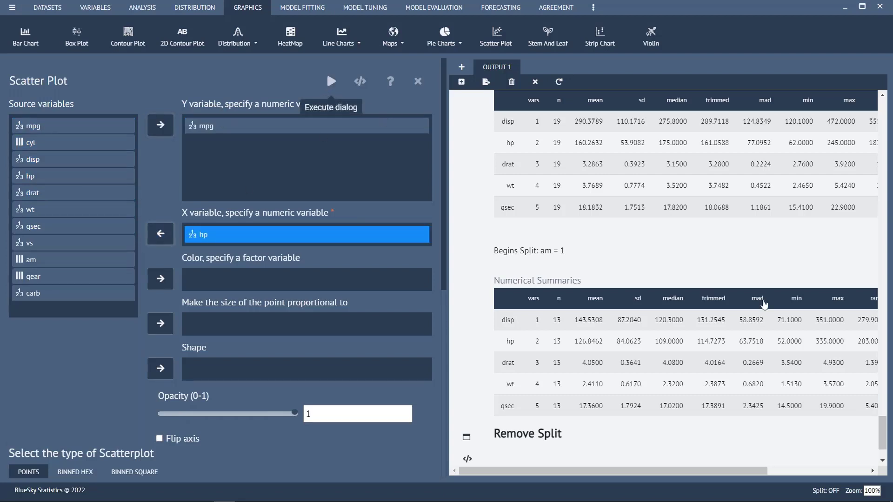
pyautogui.click(331, 81)
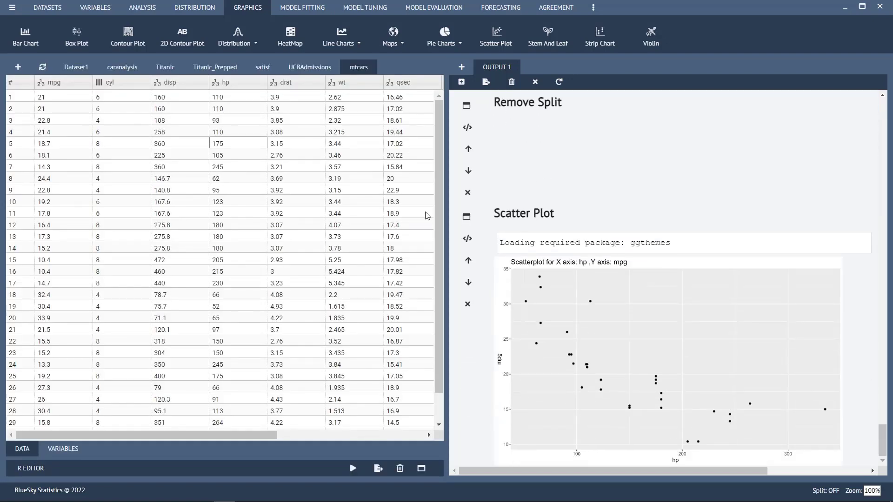
# Reopen the scatter plot's settings from the output, set am as the color variable and run the plot again.
pyautogui.click(466, 219)
pyautogui.click(80, 208)
pyautogui.click(47, 243)
pyautogui.click(46, 259)
pyautogui.click(162, 279)
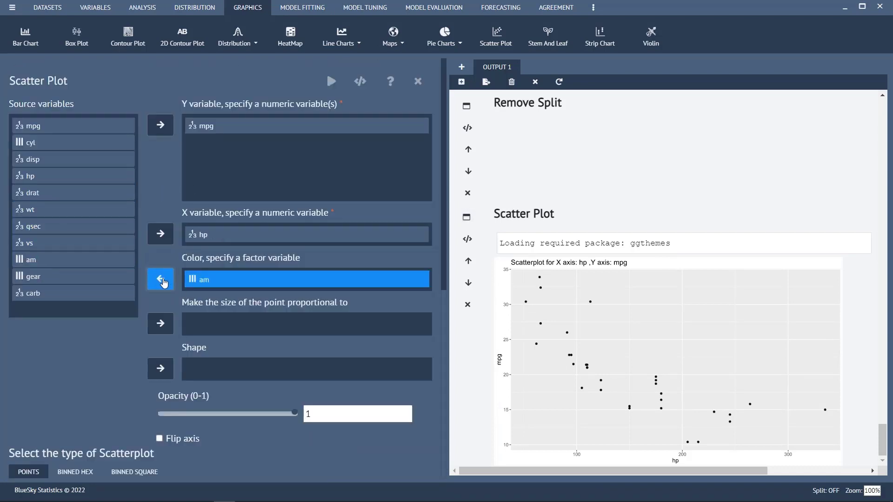
pyautogui.click(330, 82)
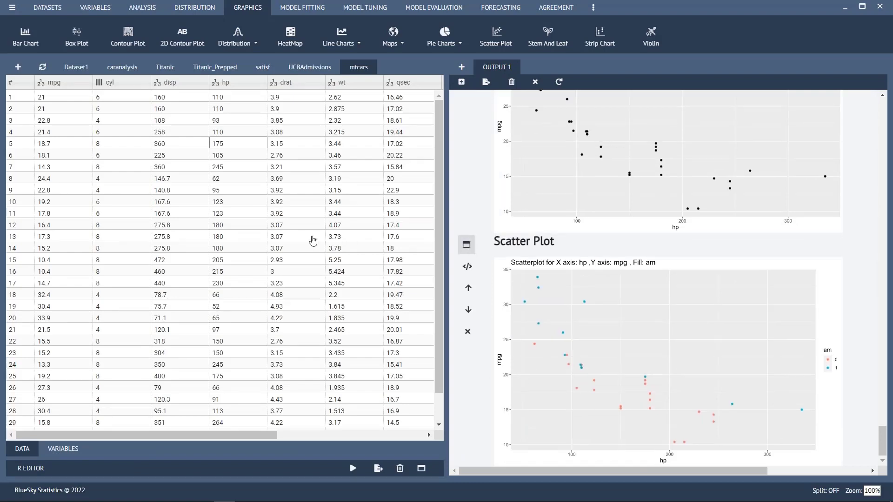
# Change the scatter plot type to Binned Hex and run it.
pyautogui.scroll(-4, 293, 239)
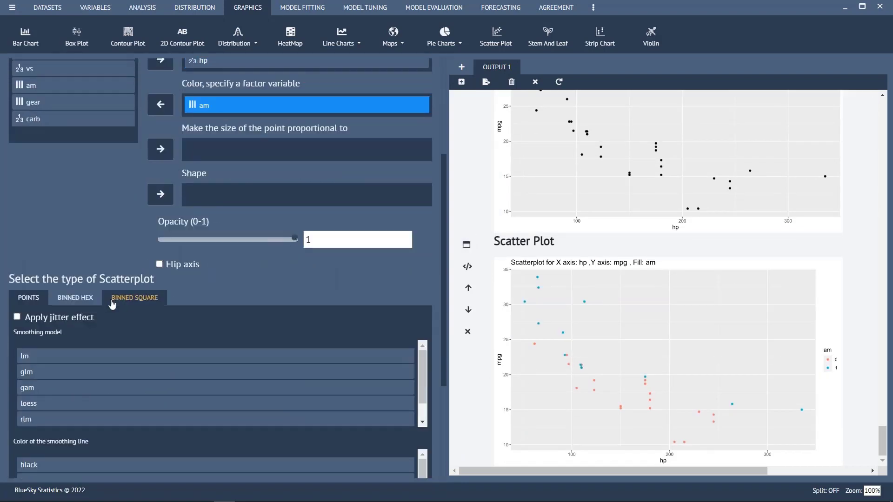
pyautogui.click(82, 298)
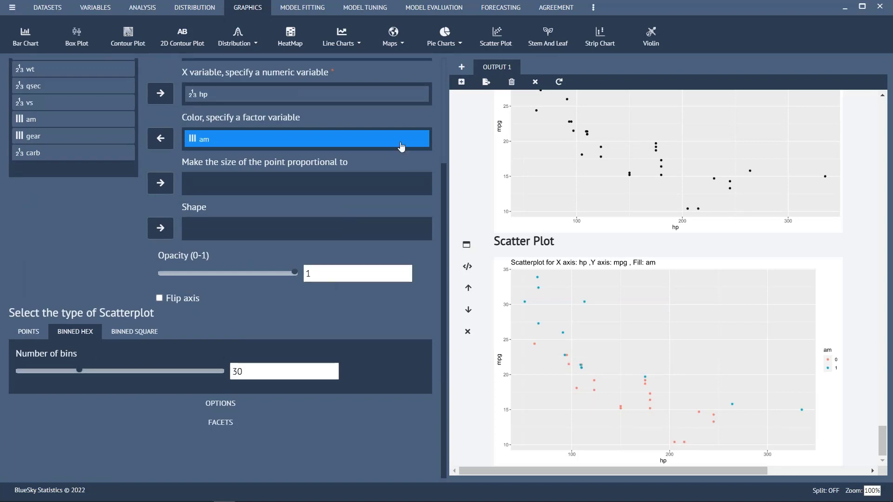
pyautogui.scroll(3, 399, 147)
pyautogui.click(336, 86)
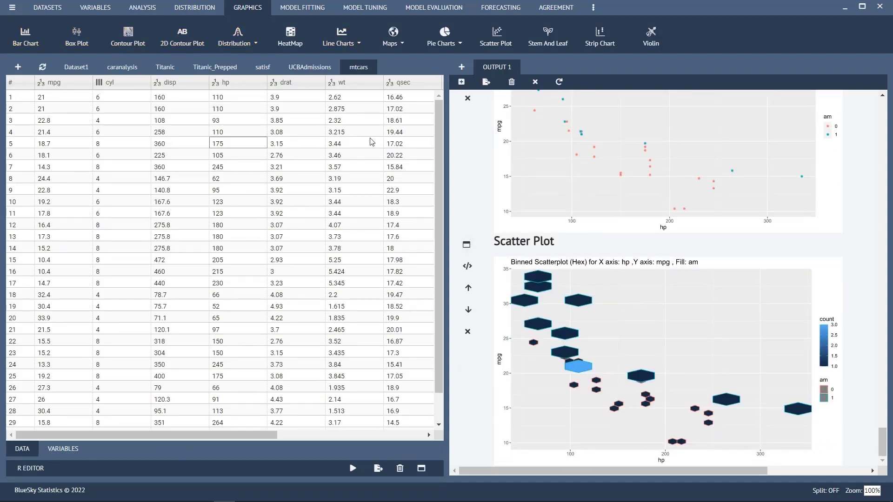
# Reopen the binned hex plot's settings, set the facet row to gear and run the plot.
pyautogui.click(469, 247)
pyautogui.scroll(-3, 229, 269)
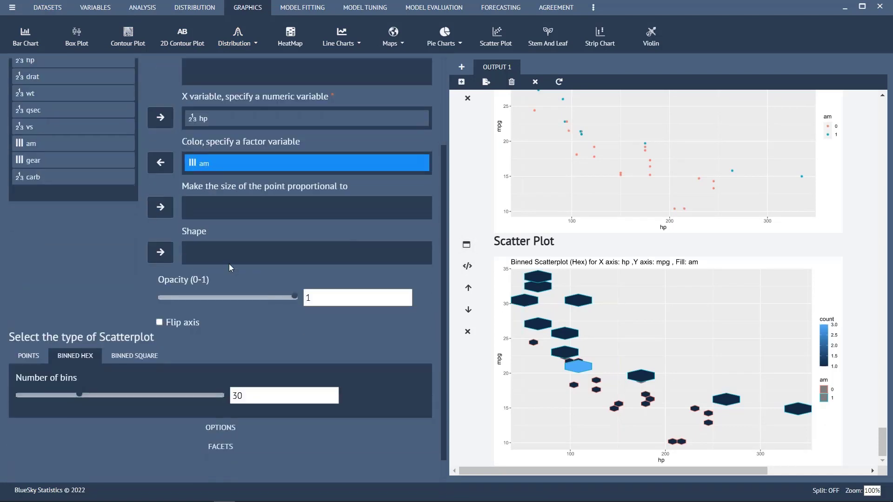
pyautogui.click(232, 446)
pyautogui.scroll(-2, 250, 306)
pyautogui.scroll(-7, 250, 305)
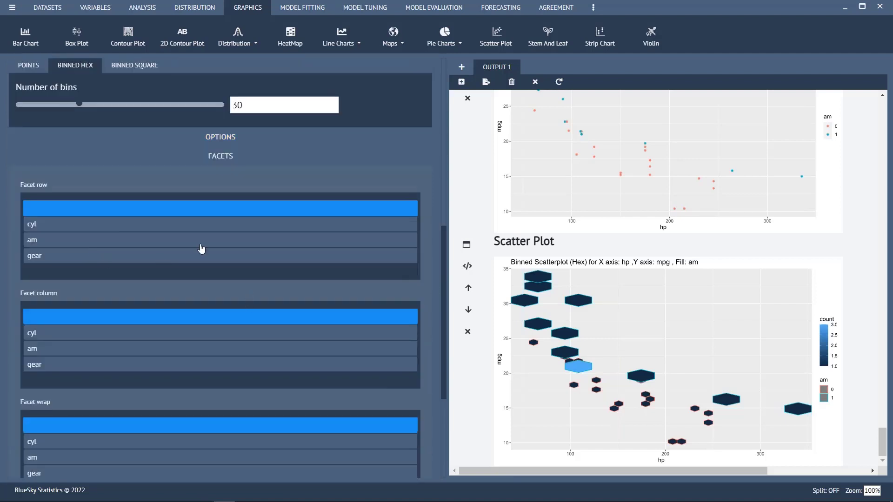
pyautogui.scroll(7, 202, 249)
pyautogui.scroll(2, 202, 249)
pyautogui.scroll(-7, 74, 321)
pyautogui.click(69, 313)
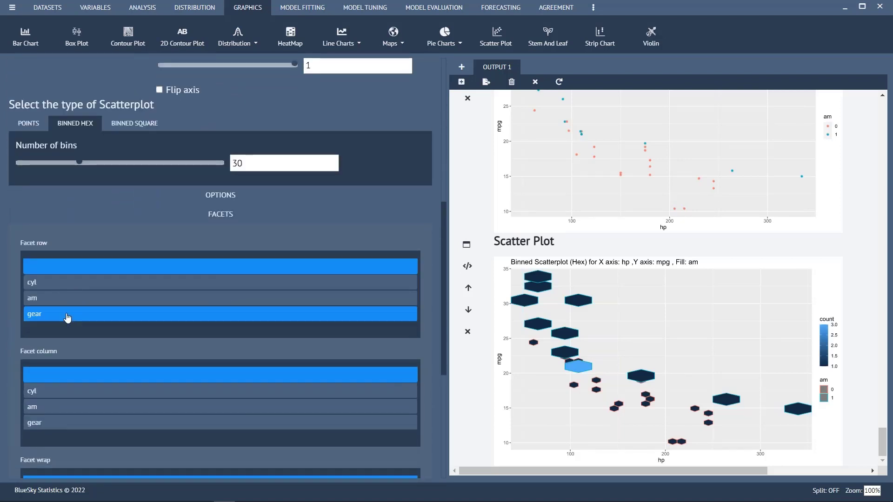
pyautogui.scroll(5, 265, 261)
pyautogui.scroll(5, 271, 256)
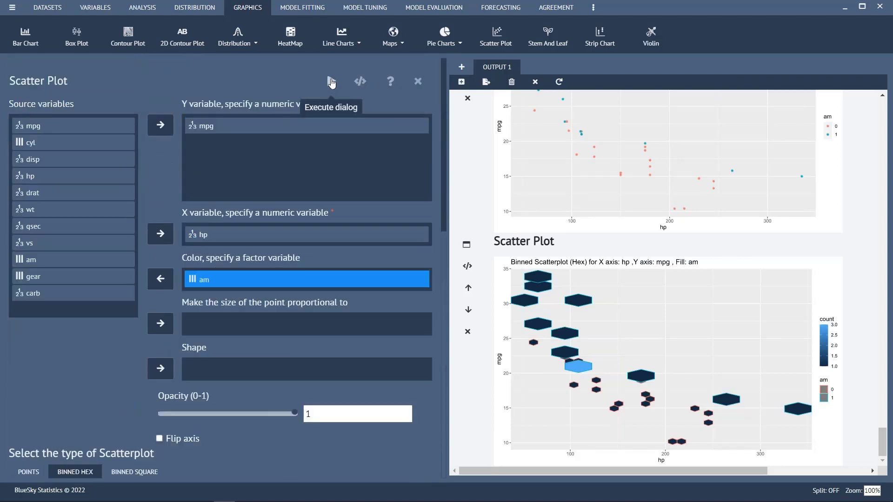
pyautogui.click(332, 83)
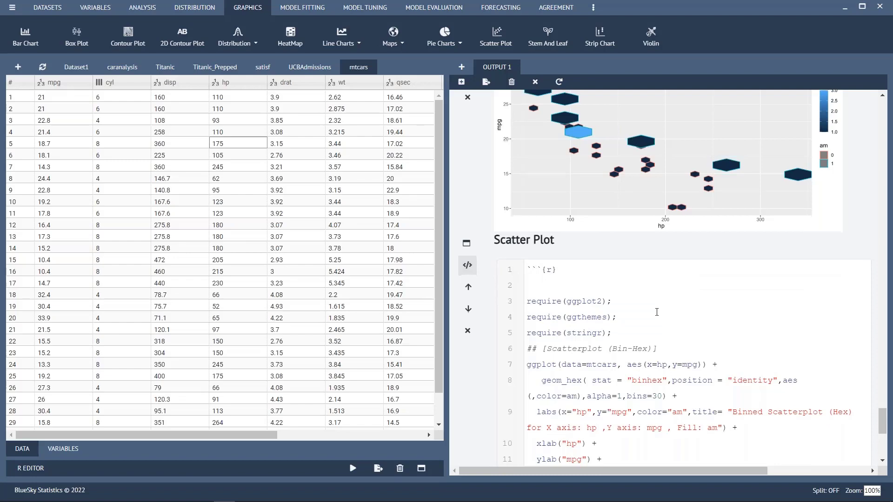
# Copy the R code of the gear-faceted binned hex plot, from the require lines through the theme settings.
pyautogui.scroll(-3, 656, 311)
pyautogui.scroll(-1, 656, 311)
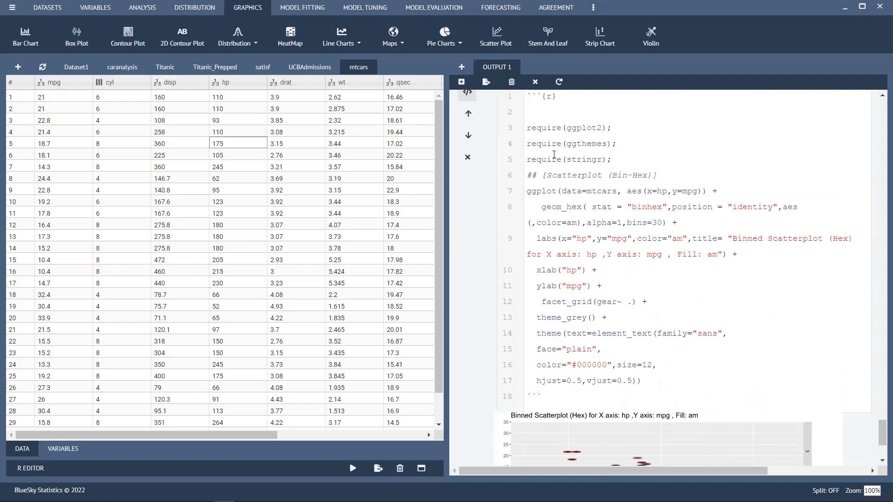
pyautogui.moveTo(530, 112); pyautogui.dragTo(644, 380)
pyautogui.hotkey('ctrl', 'c')
pyautogui.rightClick(600, 283)
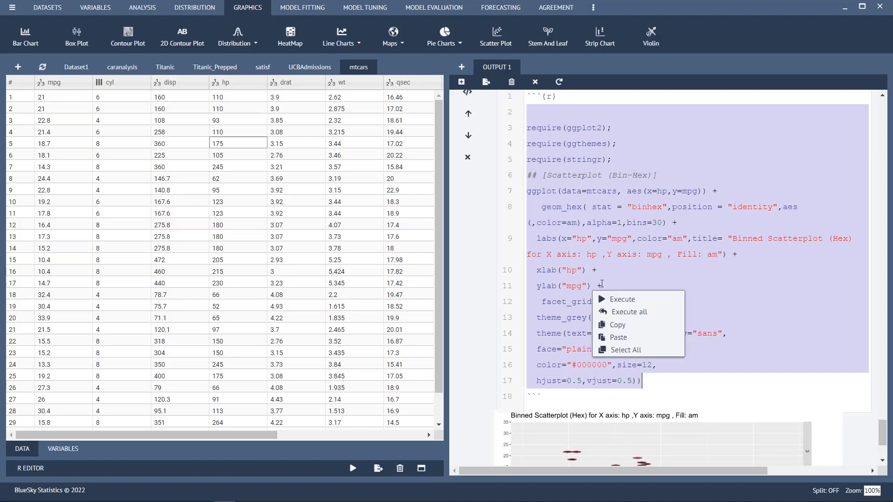
pyautogui.click(625, 323)
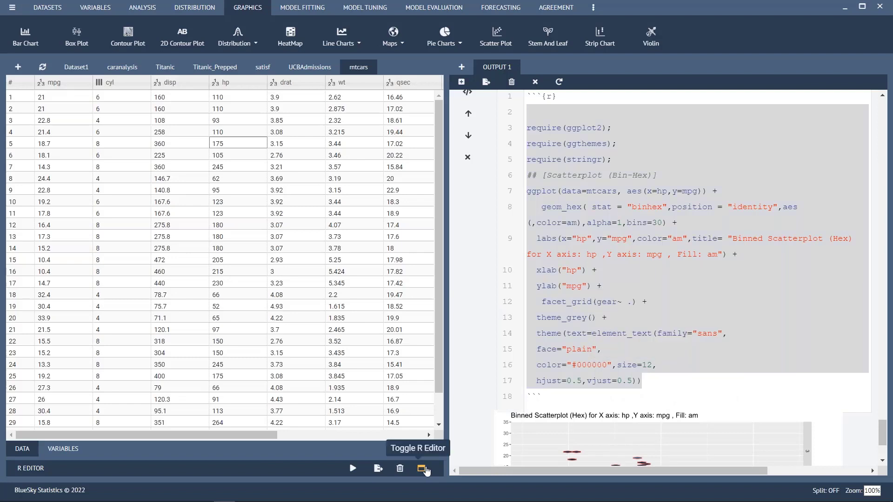
# Expand the R editor and paste the copied plot code into it.
pyautogui.click(421, 468)
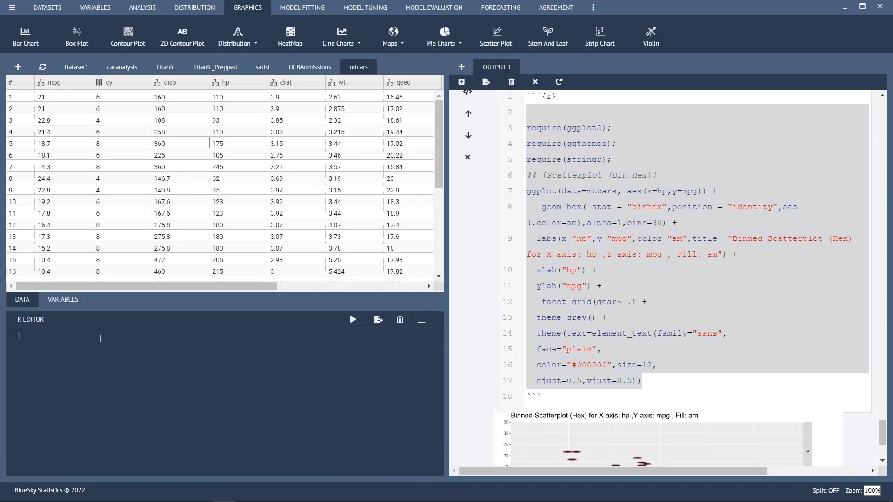
pyautogui.click(100, 338)
pyautogui.hotkey('ctrl', 'v')
pyautogui.scroll(2, 116, 358)
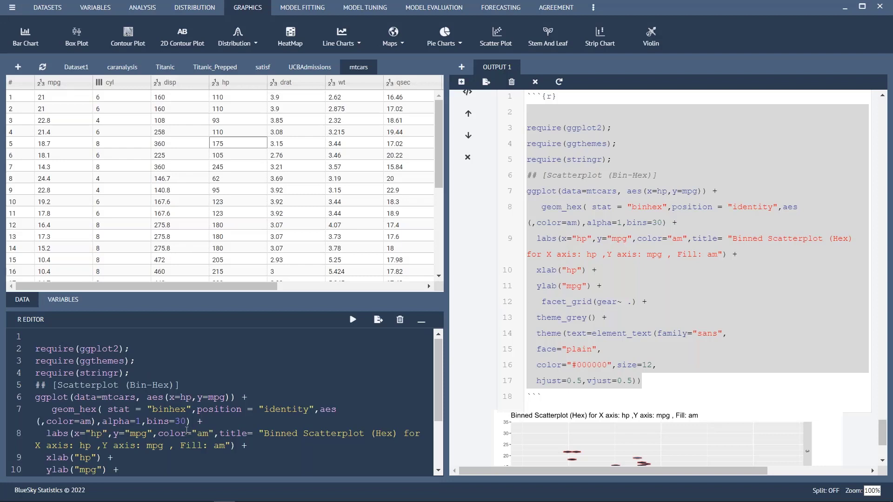
# Change the xlab text in the pasted code to "hpNEW" and run the script.
pyautogui.scroll(-2, 105, 424)
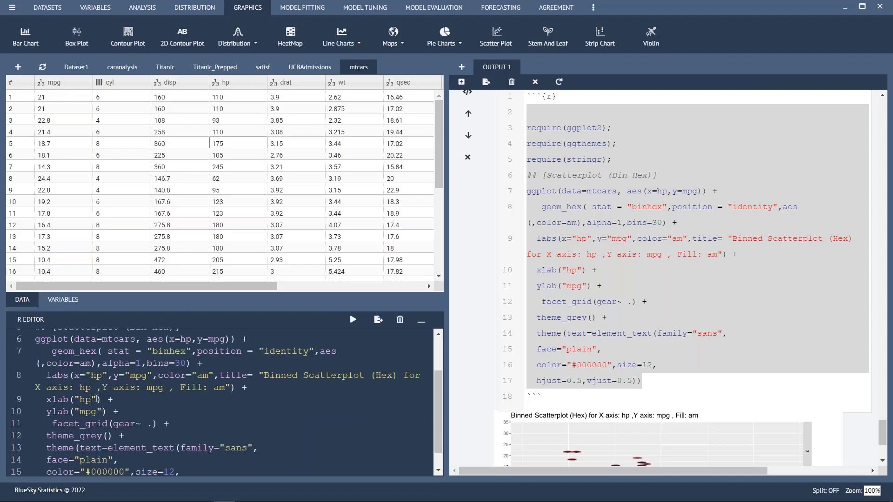
pyautogui.write('NEW')
pyautogui.scroll(2, 106, 386)
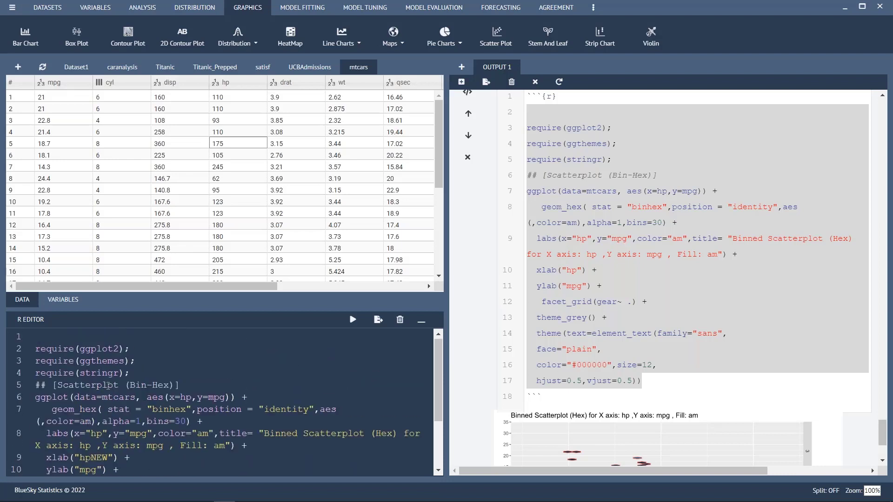
pyautogui.click(577, 301)
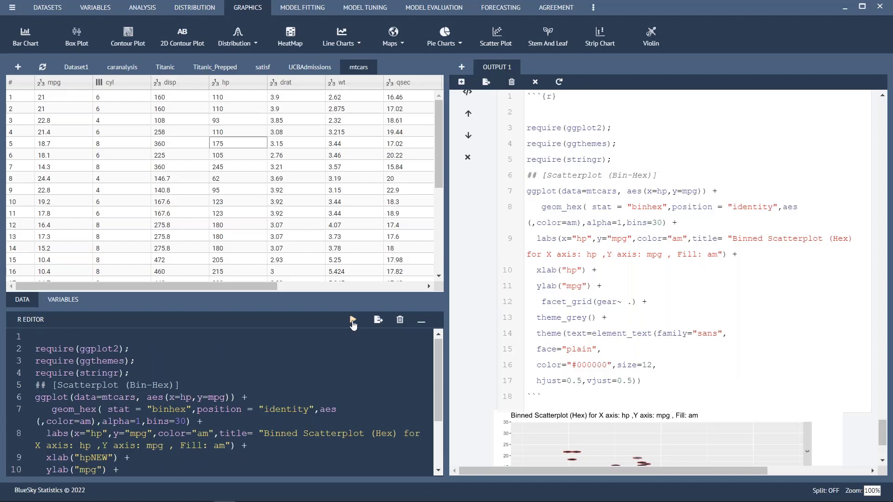
pyautogui.click(353, 320)
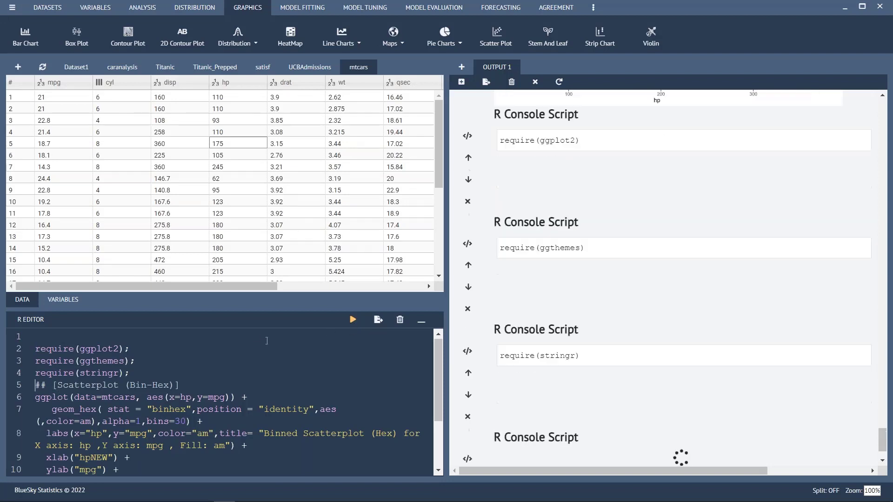
# Examine the full extent of the ggplot statement in the R editor, from the ggplot line through the theme settings.
pyautogui.scroll(-3, 93, 395)
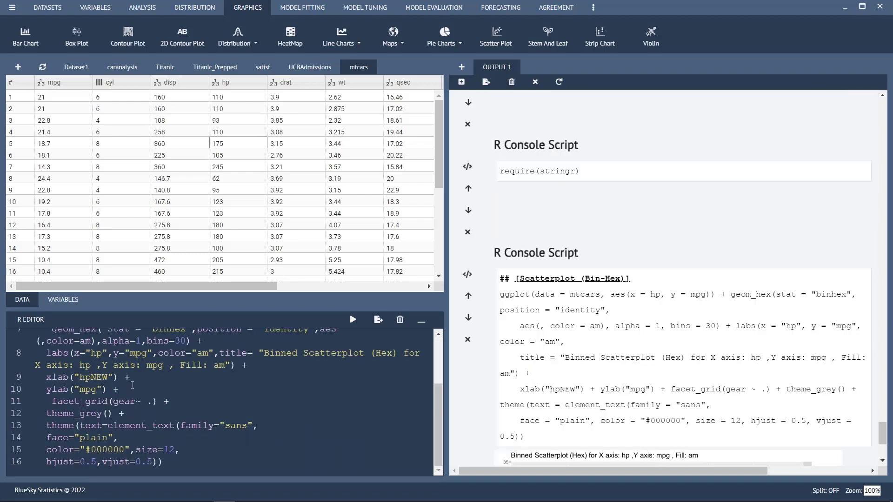
pyautogui.scroll(3, 93, 400)
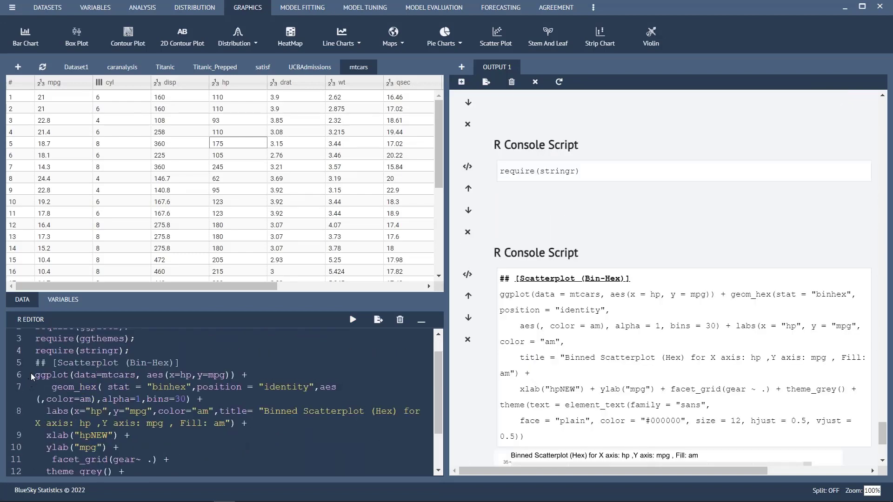
pyautogui.moveTo(32, 376); pyautogui.dragTo(186, 462)
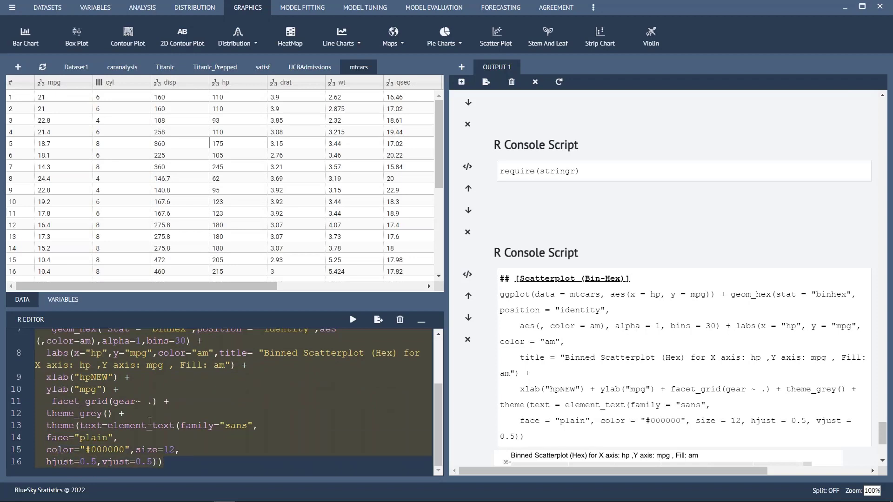
pyautogui.scroll(3, 141, 417)
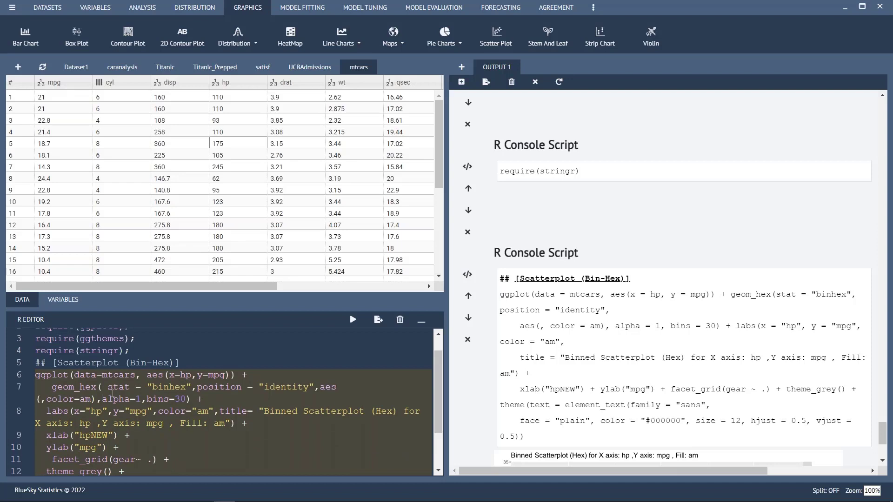
pyautogui.click(113, 392)
pyautogui.moveTo(35, 375); pyautogui.dragTo(223, 459)
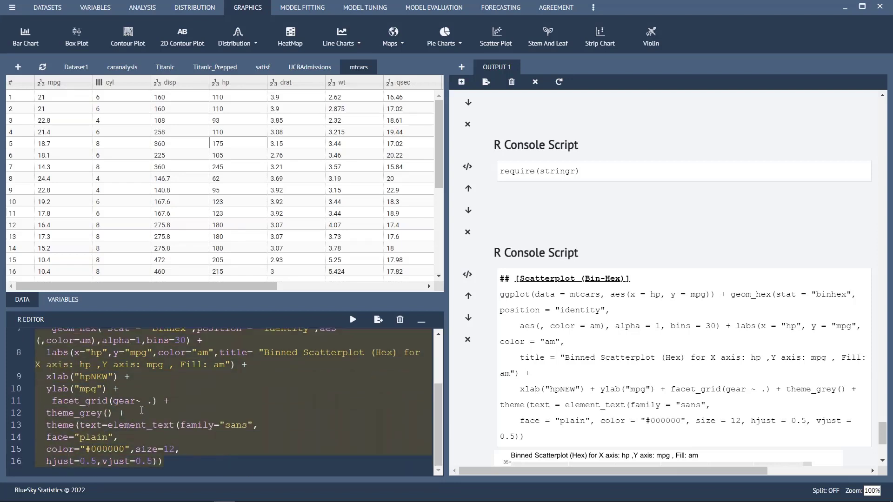
pyautogui.scroll(5, 142, 410)
pyautogui.click(37, 385)
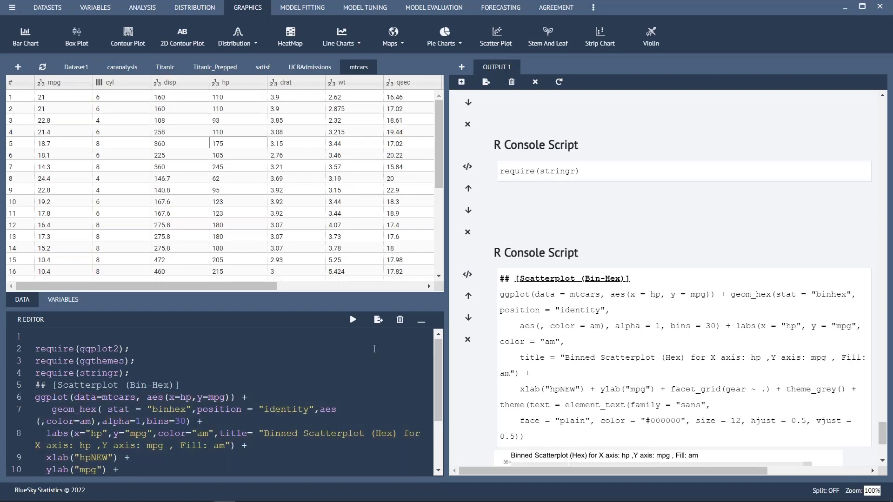
# Rerun the entire hex plot script from the R editor and review the code alongside the resulting plot.
pyautogui.click(353, 320)
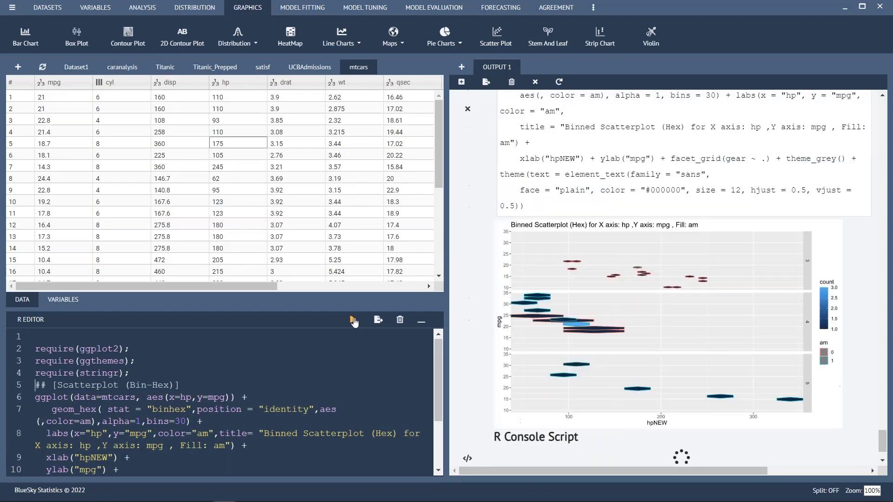
pyautogui.scroll(-2, 122, 415)
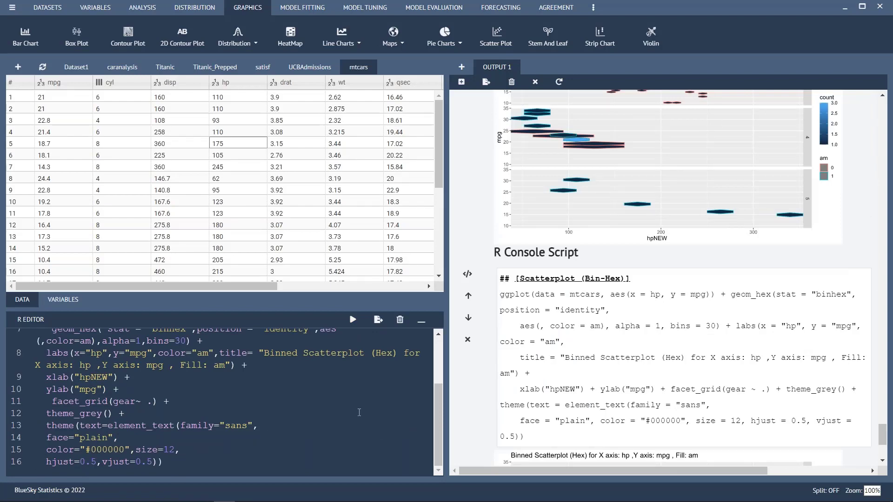
pyautogui.scroll(-4, 566, 361)
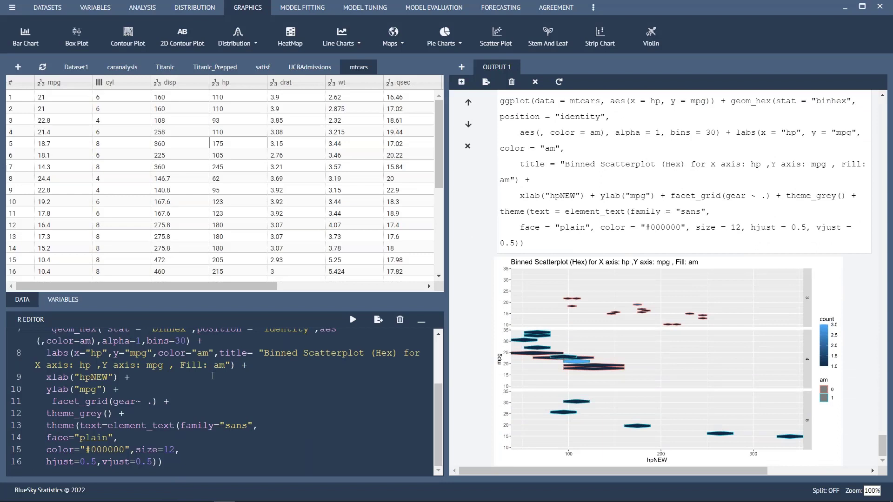
pyautogui.scroll(3, 213, 375)
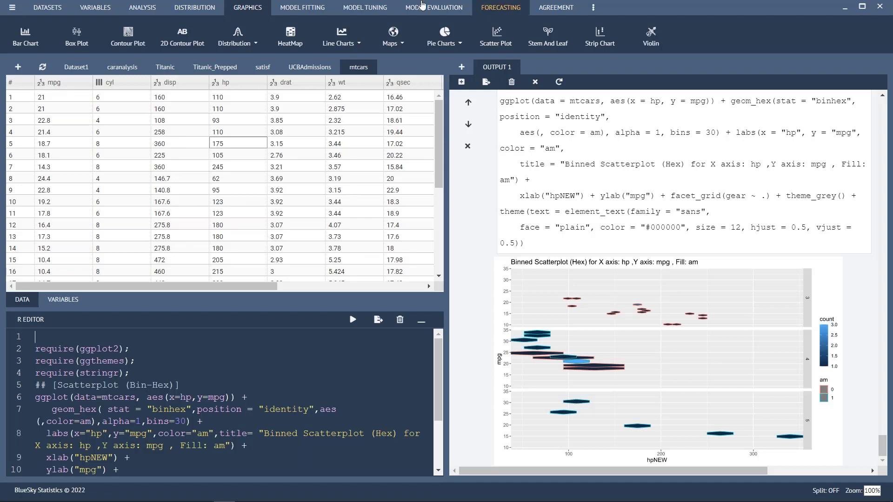
# Start a basic linear regression on mtcars with mpg as the dependent variable.
pyautogui.click(307, 9)
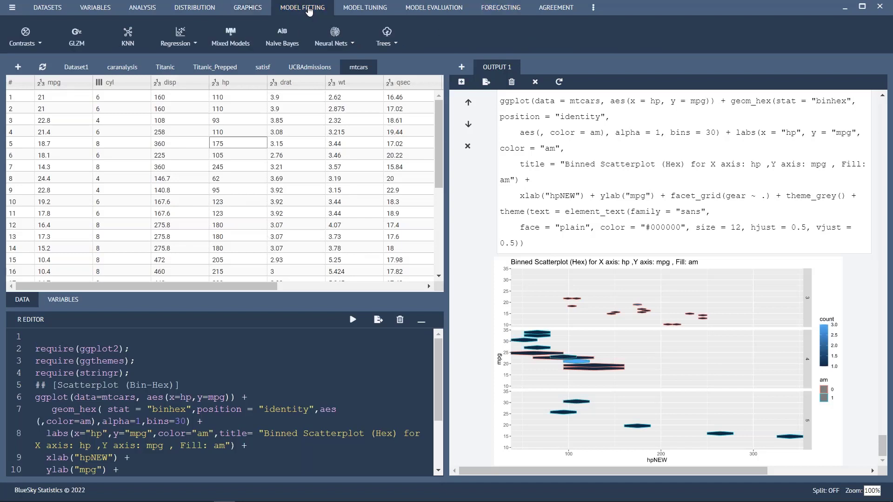
pyautogui.click(195, 45)
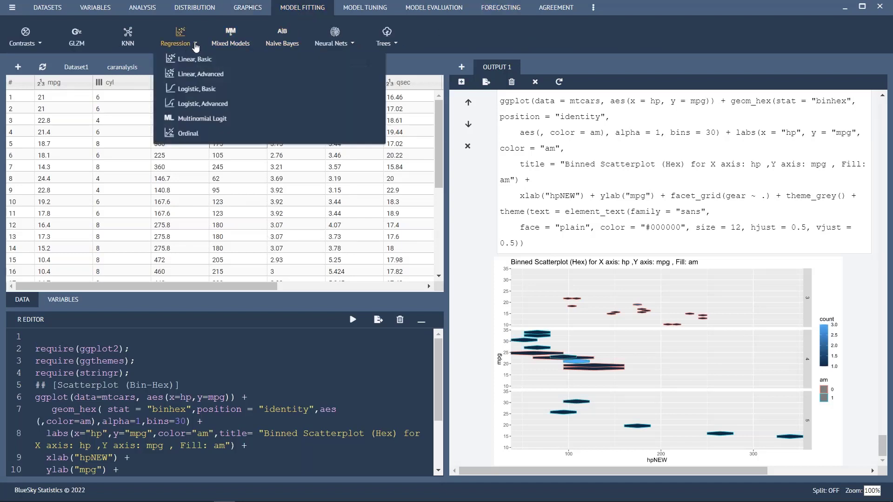
pyautogui.click(191, 59)
pyautogui.click(52, 126)
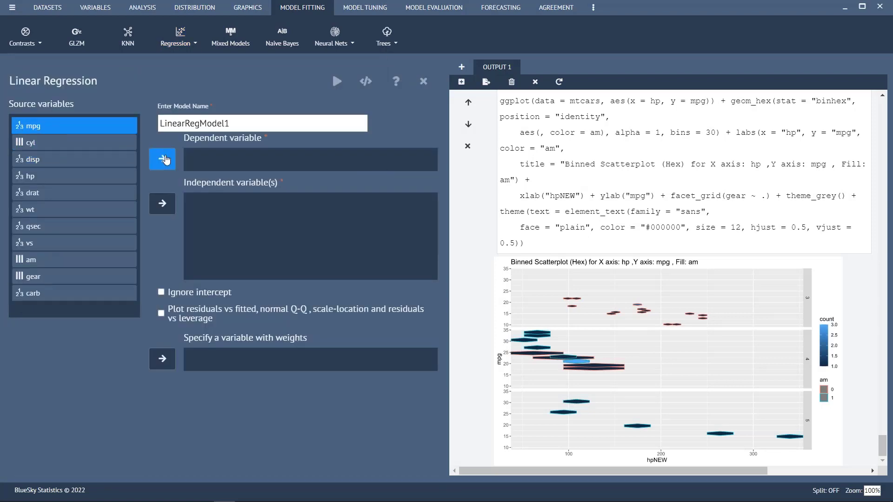
pyautogui.click(165, 160)
# Add cyl through carb as independent variables, enable the residual and leverage plots, and run the regression as LinearRegModel1.
pyautogui.click(66, 131)
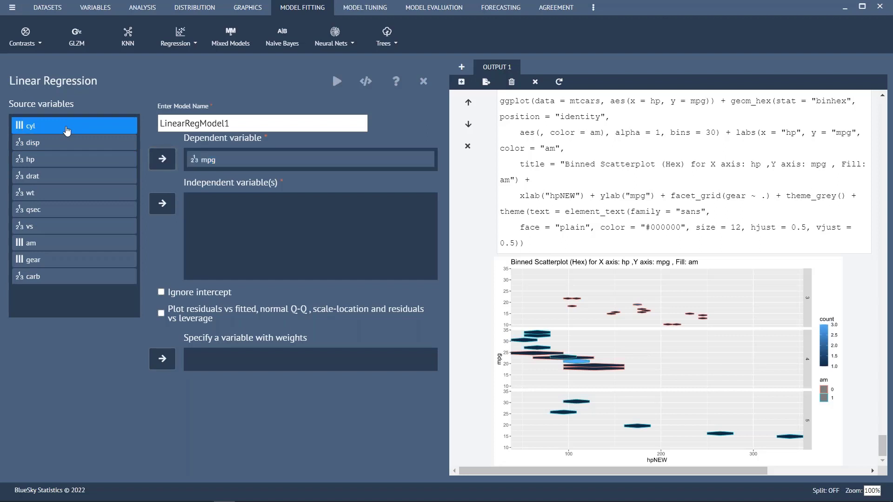
pyautogui.keyDown('ctrl'); pyautogui.click(58, 277); pyautogui.keyUp('ctrl')
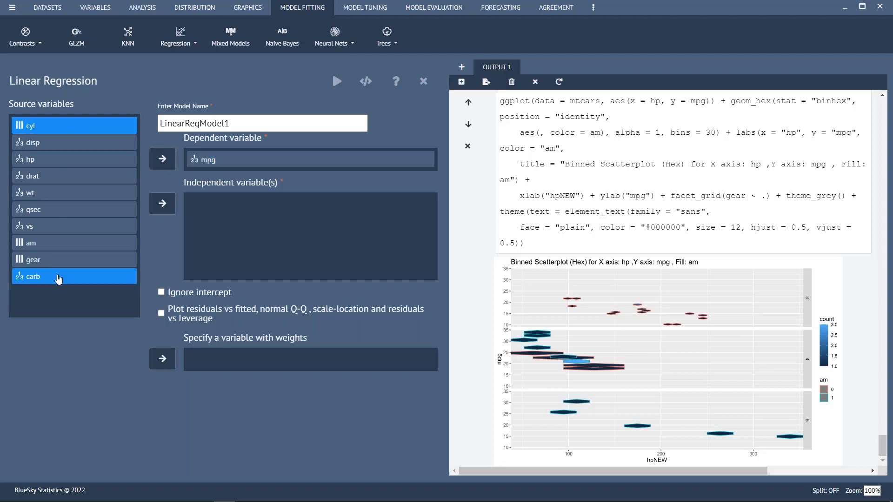
pyautogui.keyDown('shift'); pyautogui.click(58, 278); pyautogui.keyUp('shift')
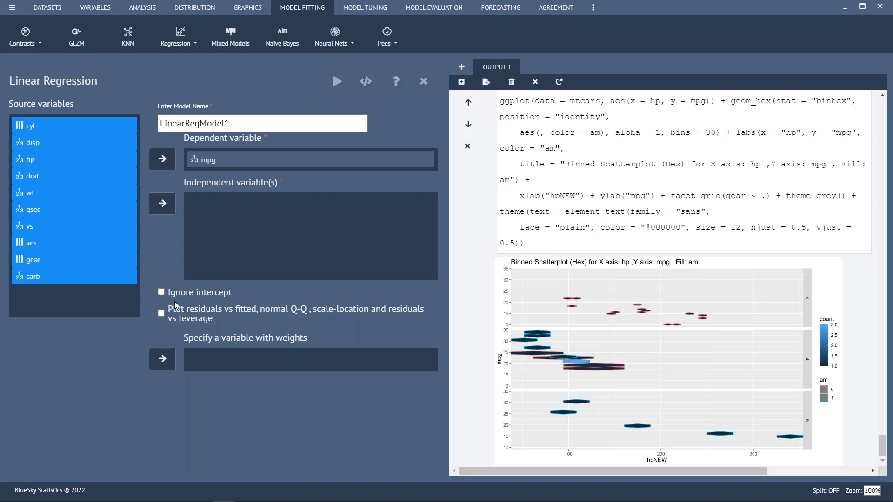
pyautogui.click(161, 313)
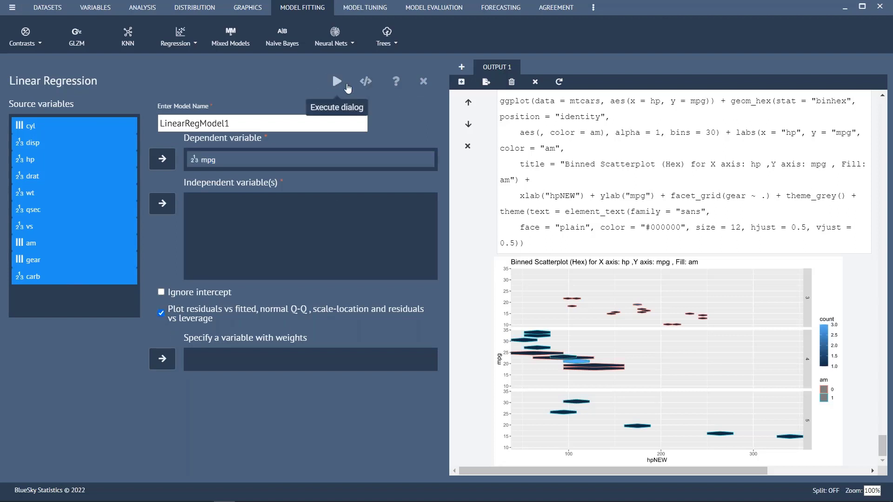
pyautogui.click(336, 82)
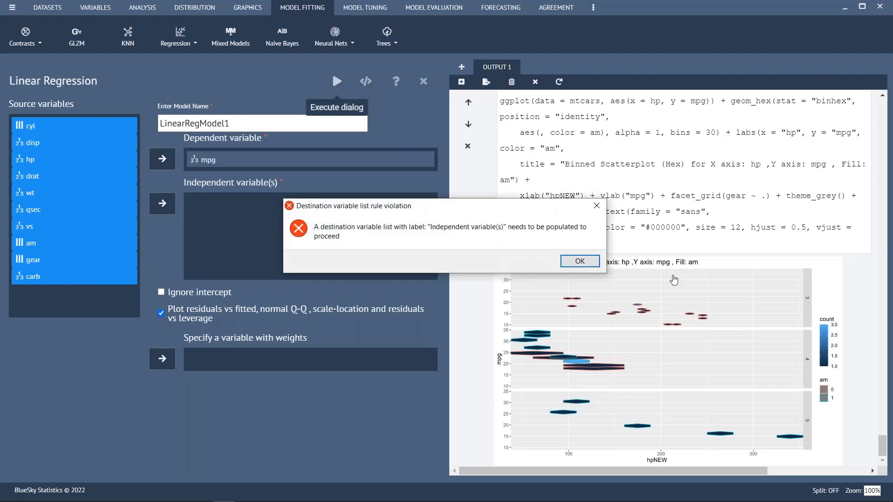
pyautogui.click(580, 261)
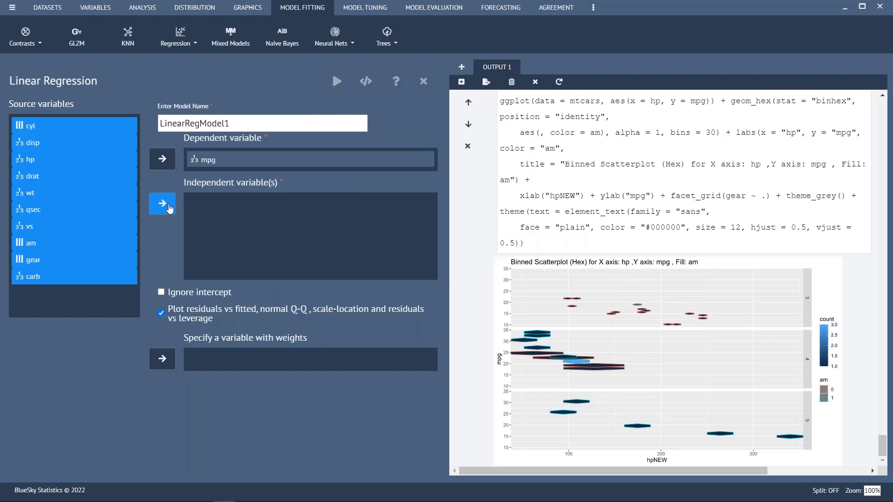
pyautogui.click(164, 204)
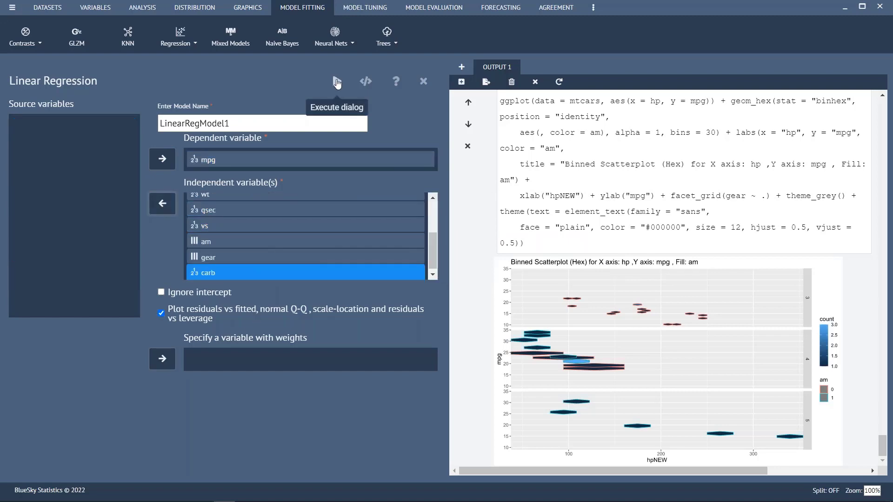
pyautogui.click(336, 82)
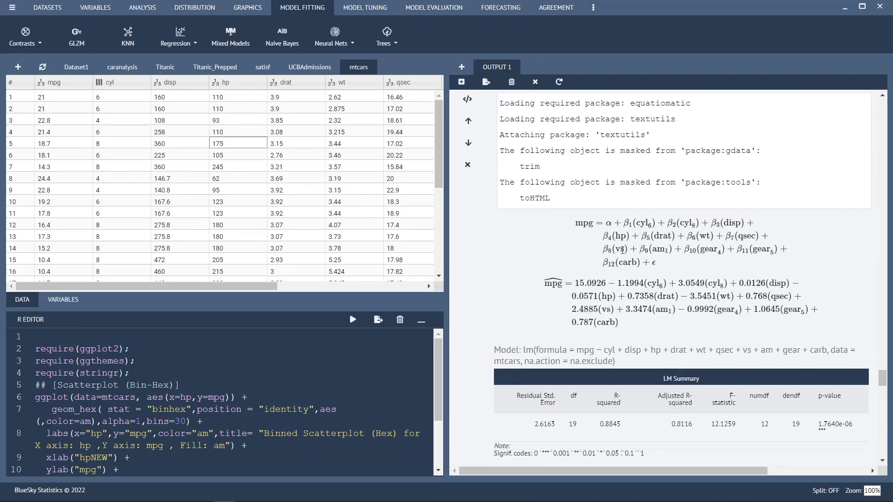
# Examine the regression output: model equations, generated R code, summary tables, Anova table and diagnostic plots.
pyautogui.scroll(-2, 621, 250)
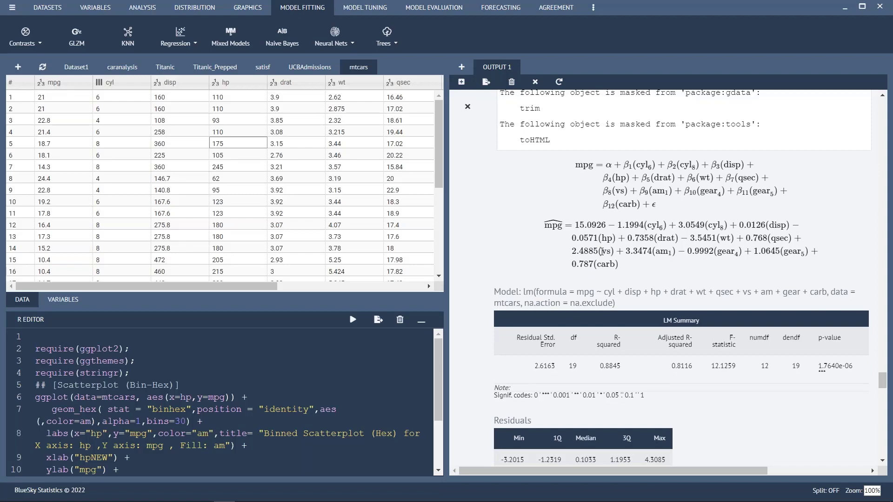
pyautogui.scroll(4, 602, 251)
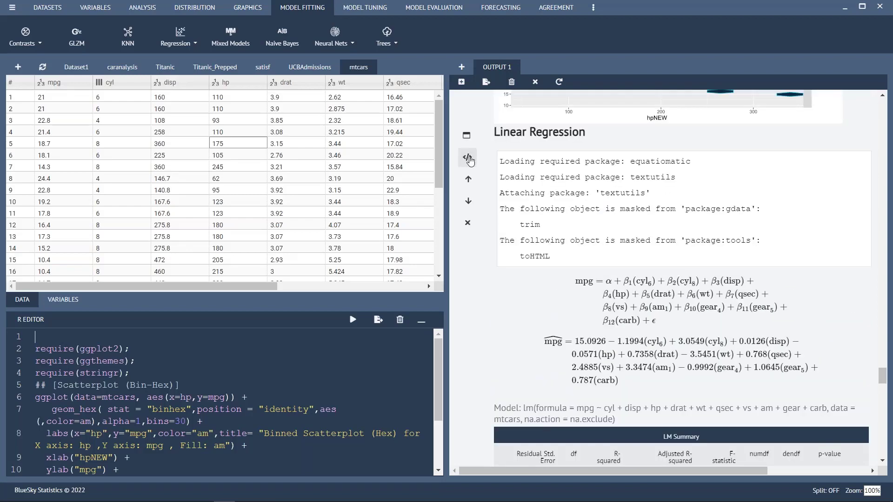
pyautogui.scroll(-6, 634, 245)
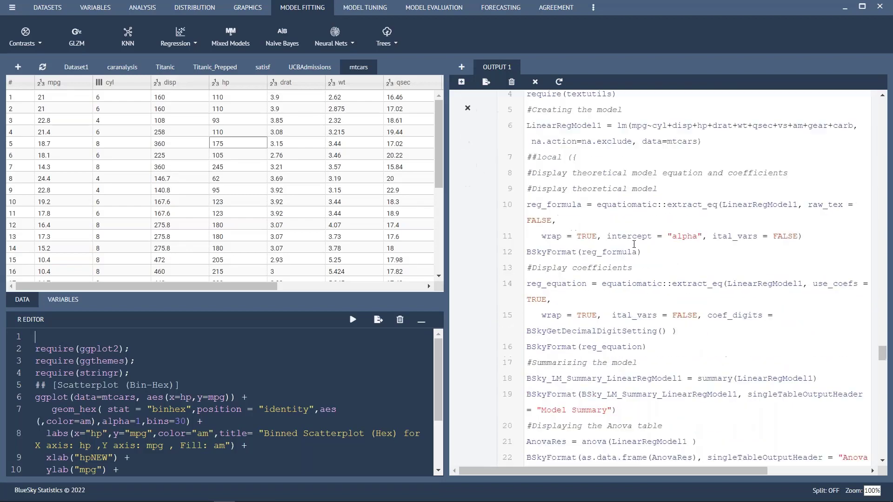
pyautogui.scroll(-5, 633, 244)
pyautogui.scroll(13, 634, 244)
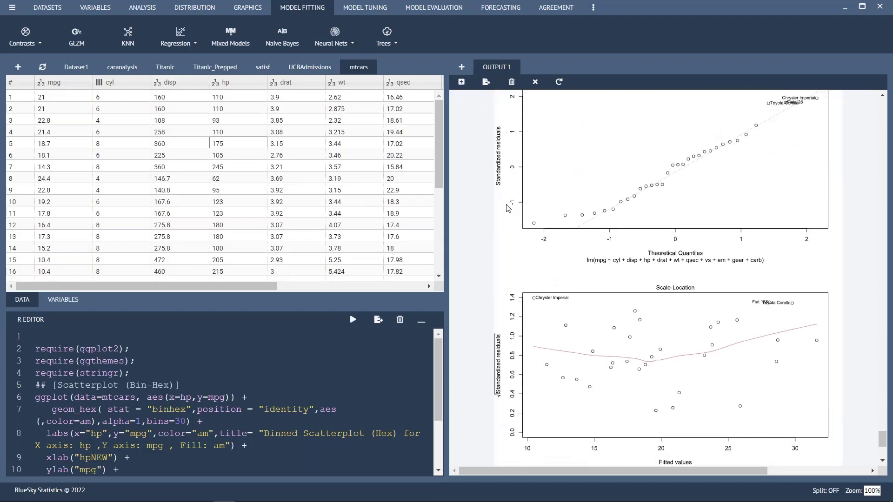
pyautogui.scroll(15, 507, 207)
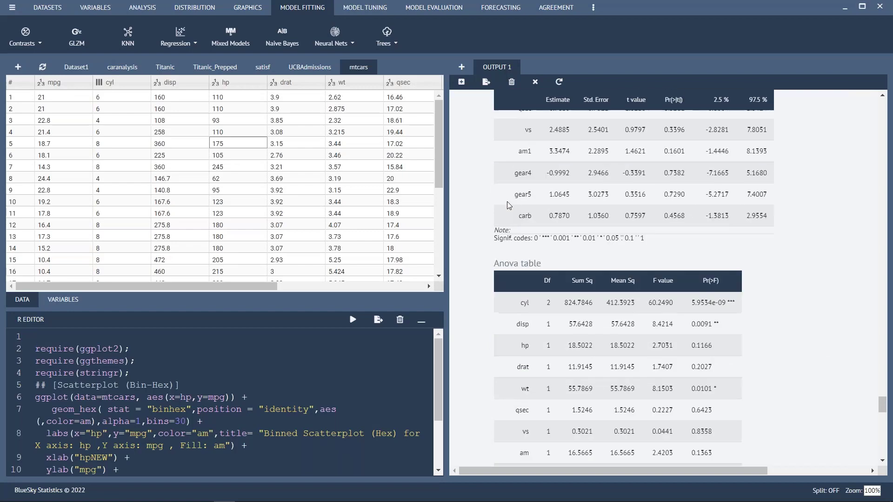
pyautogui.scroll(20, 508, 208)
# Reopen the regression from its output, remove hp, drat and wt from the predictors, and run it as LinearRegModel2.
pyautogui.click(466, 252)
pyautogui.moveTo(208, 236); pyautogui.dragTo(207, 266)
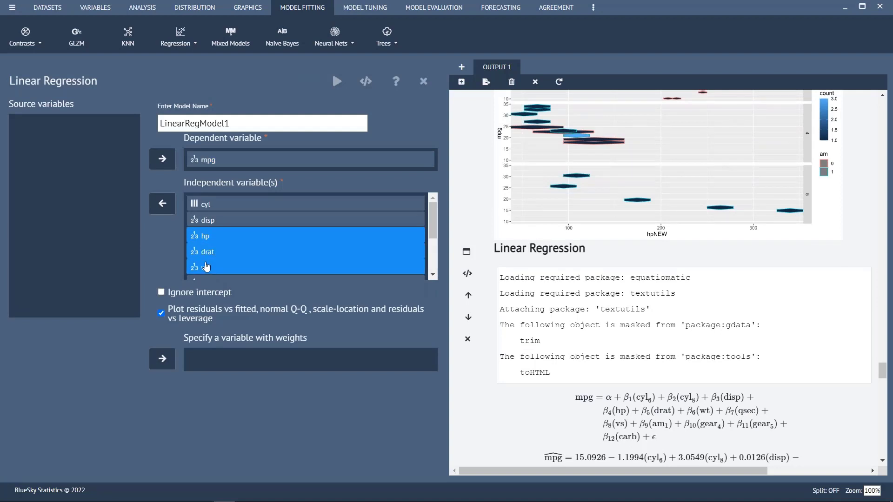
pyautogui.click(163, 203)
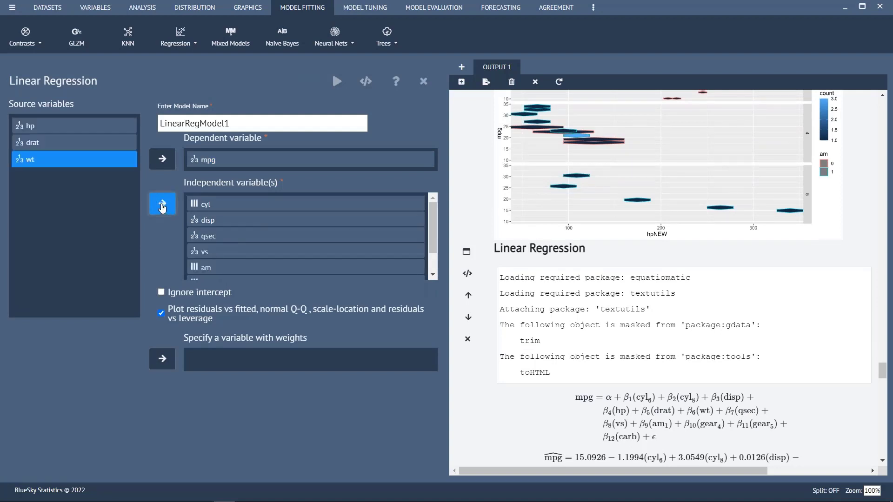
pyautogui.click(250, 125)
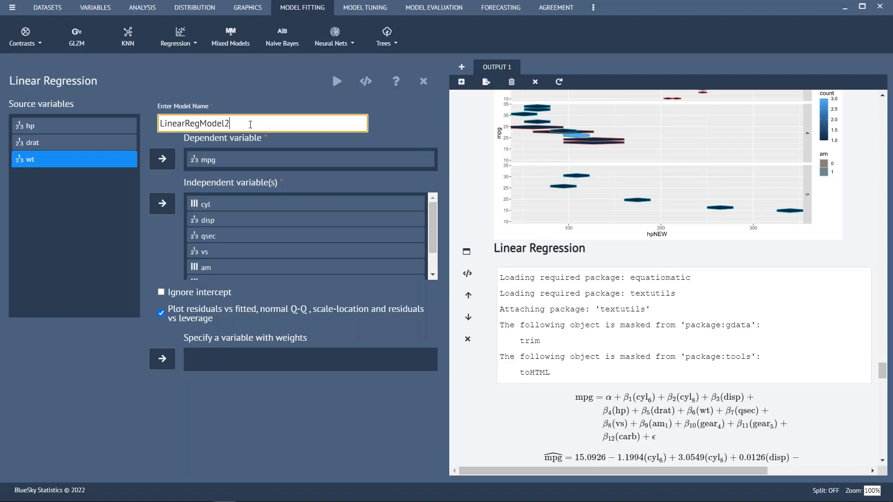
pyautogui.click(337, 82)
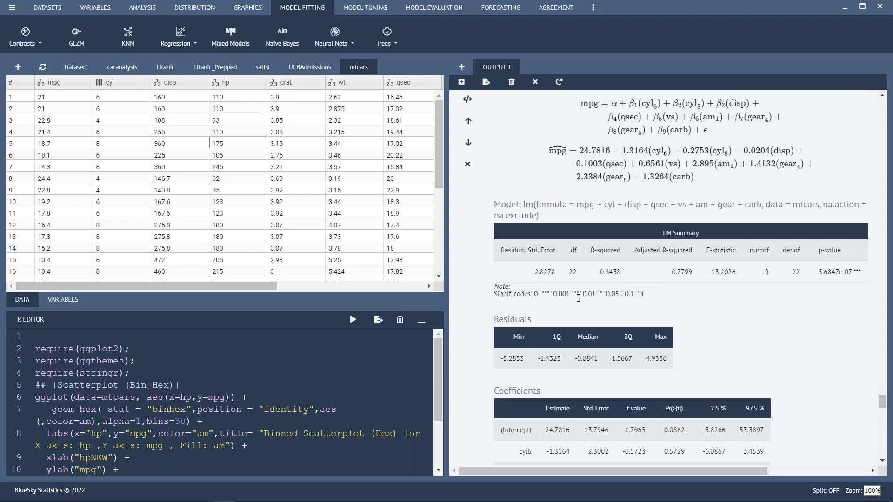
pyautogui.scroll(-3, 578, 297)
pyautogui.scroll(6, 578, 297)
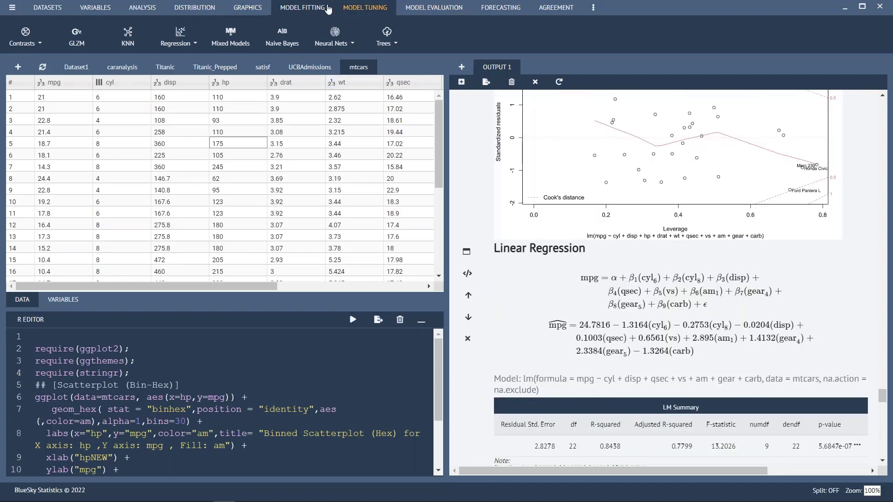
# Plot the diagnostics of LinearRegModel1 with Plot A Model.
pyautogui.click(369, 10)
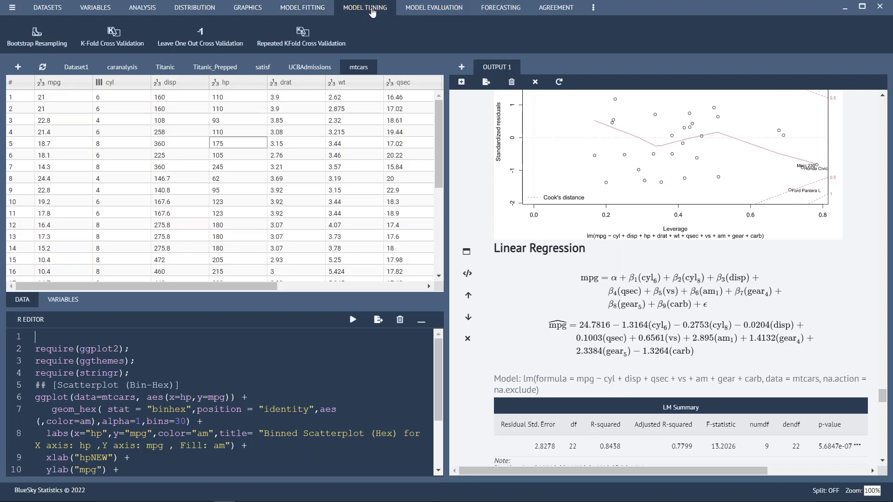
pyautogui.click(430, 10)
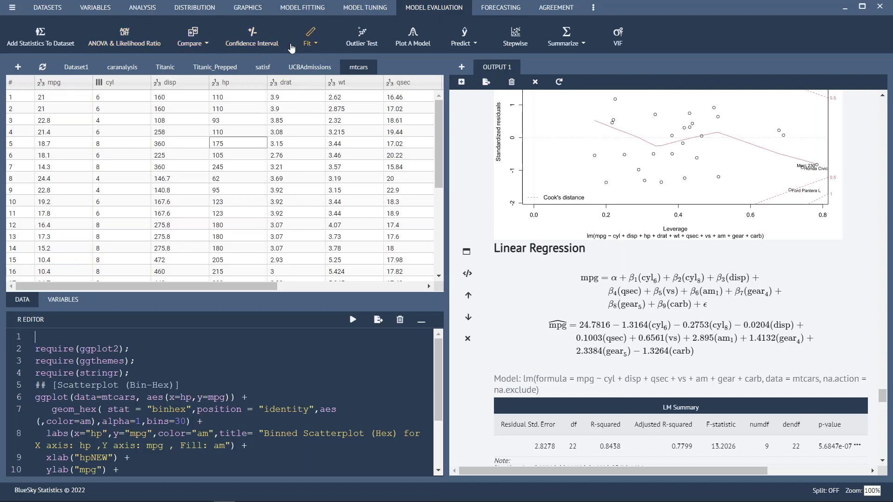
pyautogui.click(412, 35)
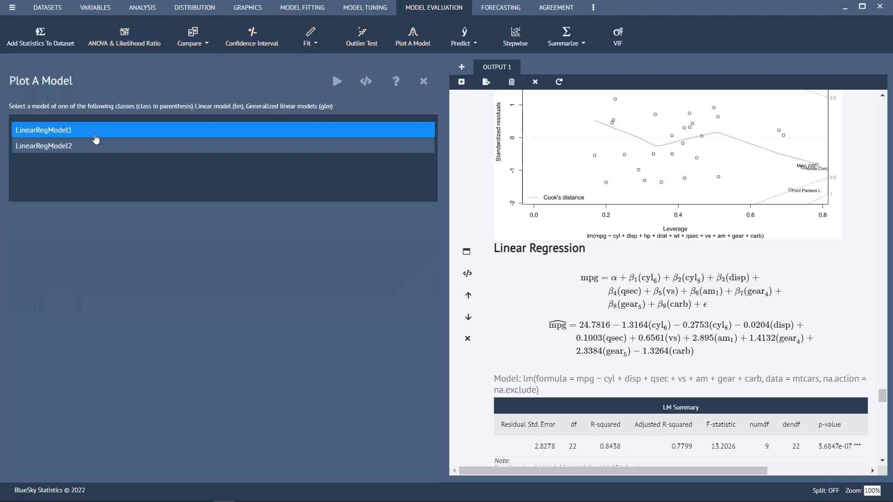
pyautogui.click(337, 82)
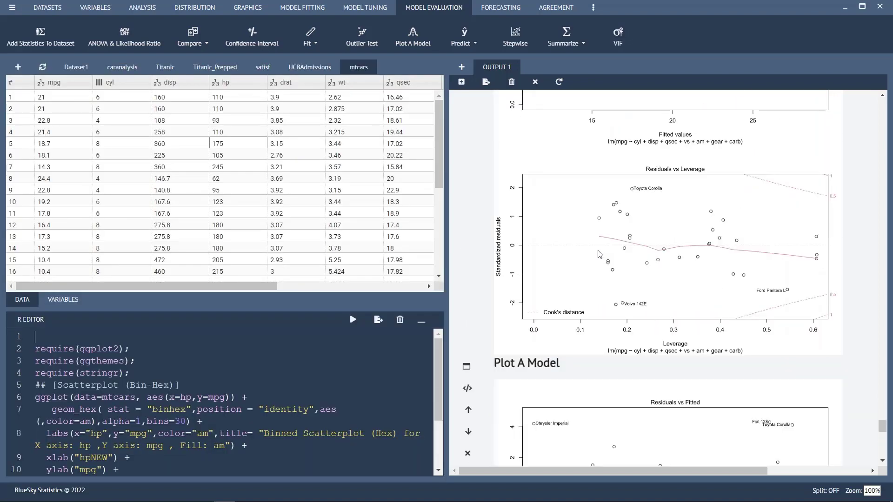
# Compare LinearRegModel1 as the full model against LinearRegModel2 as the model with fewer predictors.
pyautogui.click(201, 45)
pyautogui.click(208, 63)
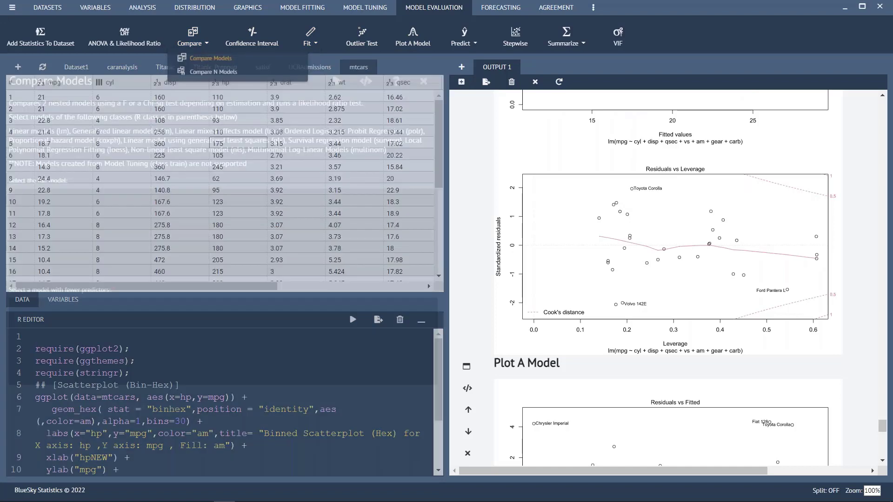
pyautogui.click(49, 330)
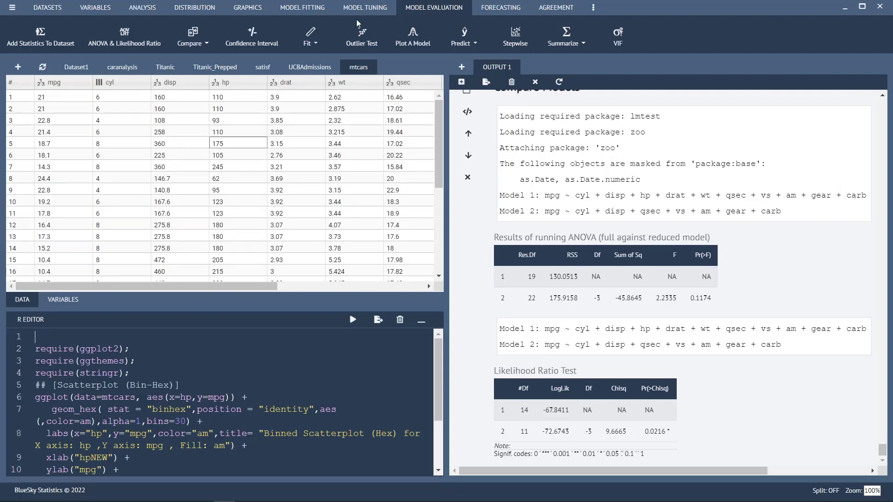
# Compute the 0.95 confidence intervals for LinearRegModel2 with the likelihood-ratio statistic.
pyautogui.click(252, 35)
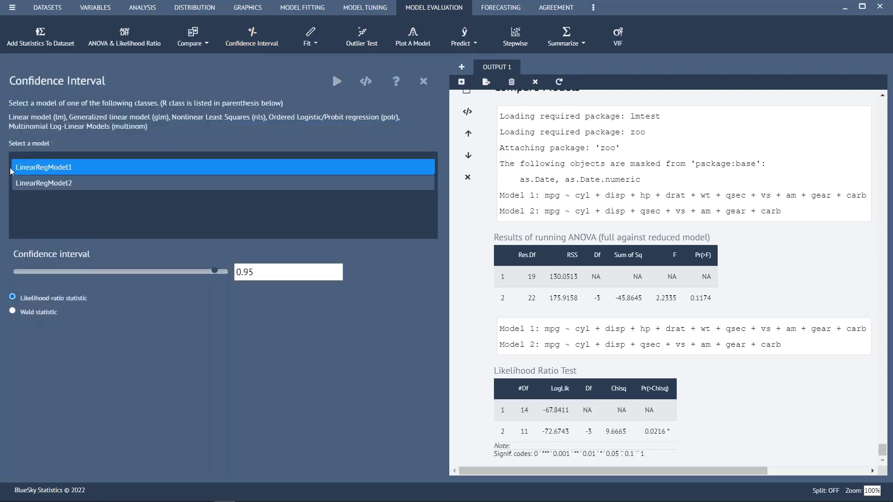
pyautogui.click(53, 184)
pyautogui.click(335, 82)
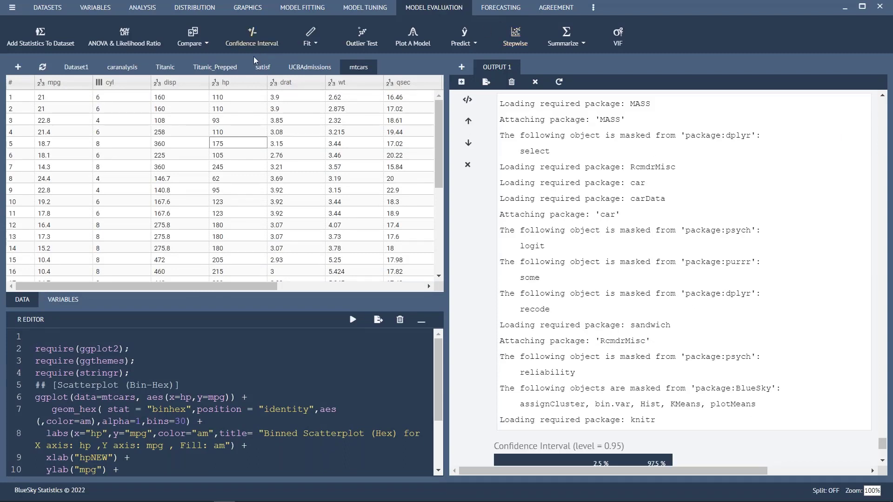
# Start a crosstab on the satisf dataset with store as the row variable.
pyautogui.click(261, 69)
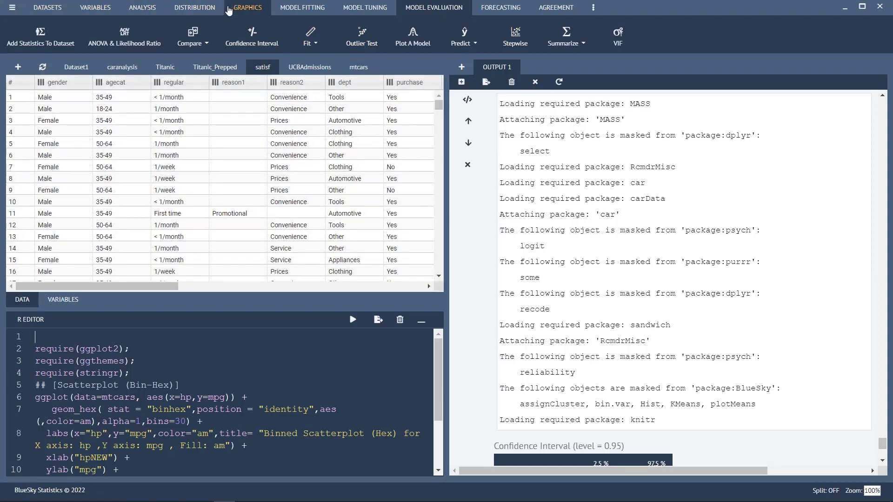
pyautogui.click(142, 7)
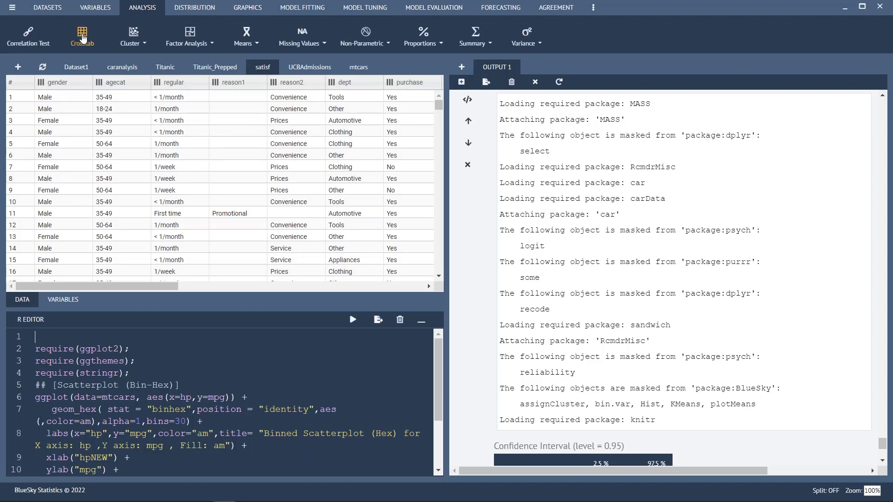
pyautogui.click(83, 38)
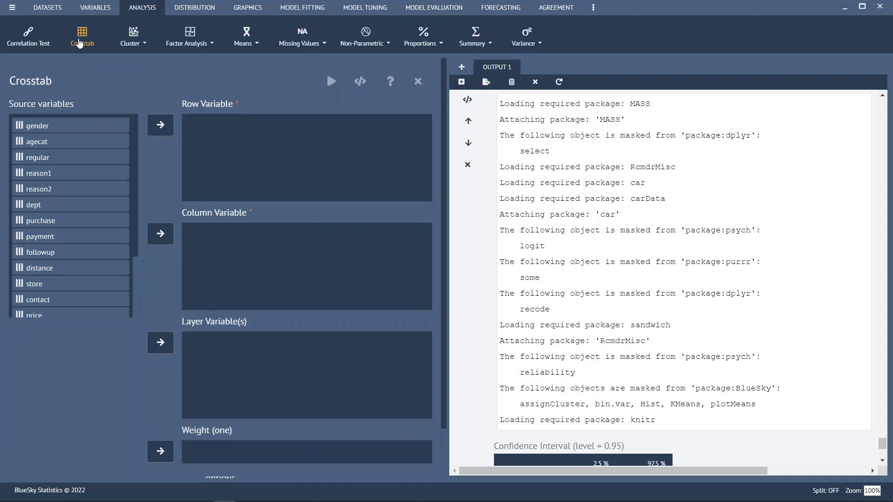
pyautogui.click(117, 173)
pyautogui.scroll(-2, 116, 173)
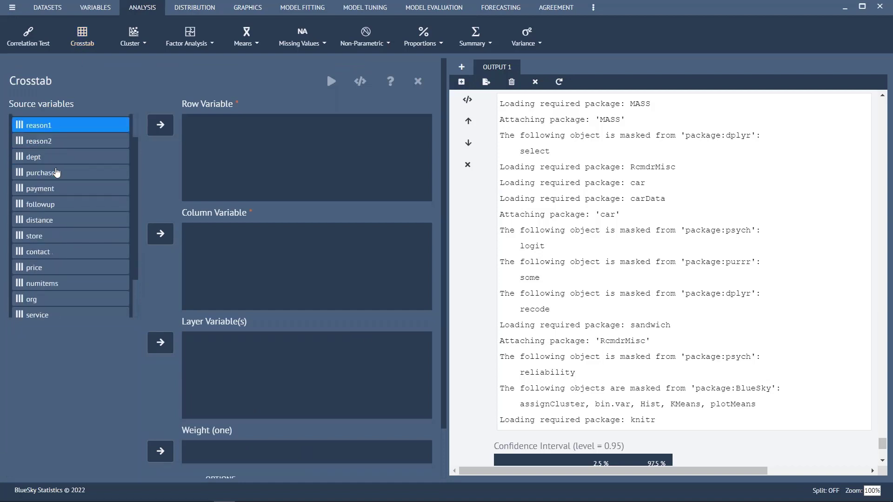
pyautogui.click(45, 237)
pyautogui.click(161, 126)
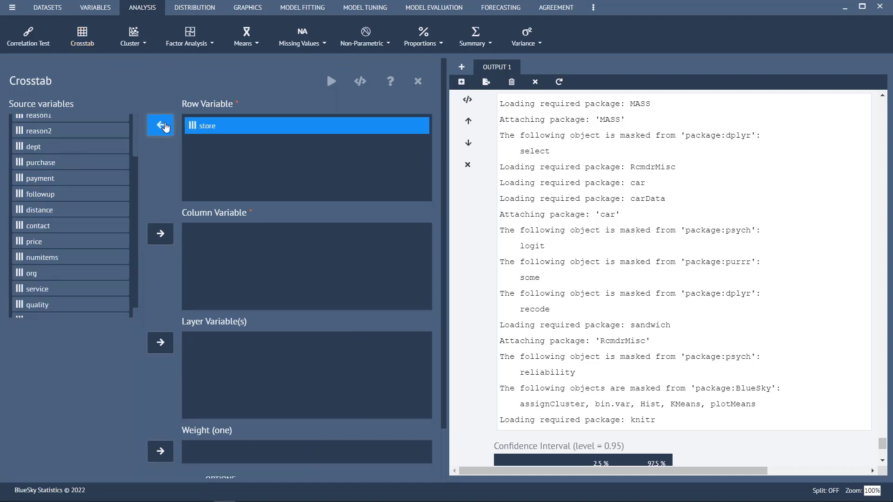
# Set overall as the column variable of the crosstab.
pyautogui.click(76, 225)
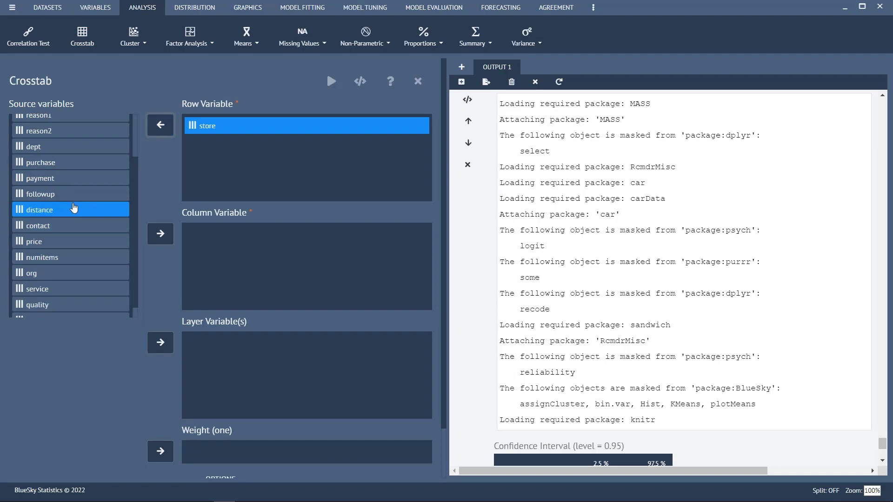
pyautogui.scroll(-1, 74, 209)
pyautogui.click(39, 310)
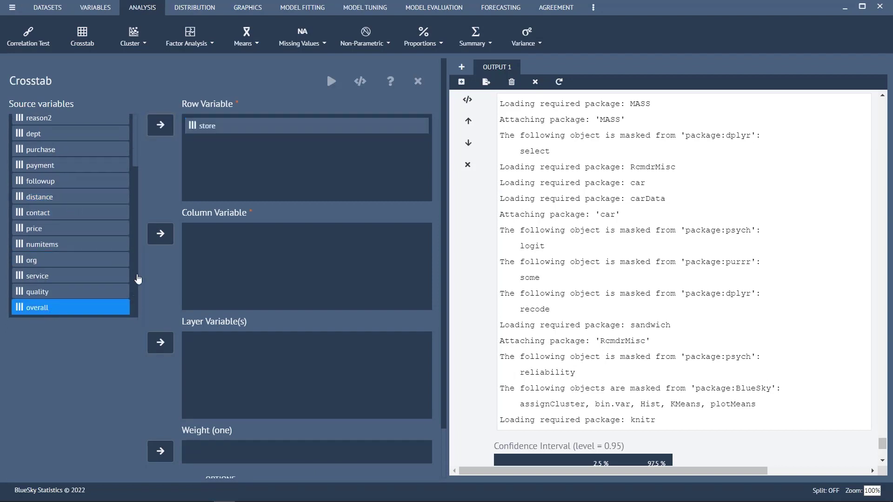
pyautogui.click(160, 234)
# Add regular, contact and gender as the crosstab's layer variables and run it.
pyautogui.scroll(3, 89, 219)
pyautogui.click(64, 140)
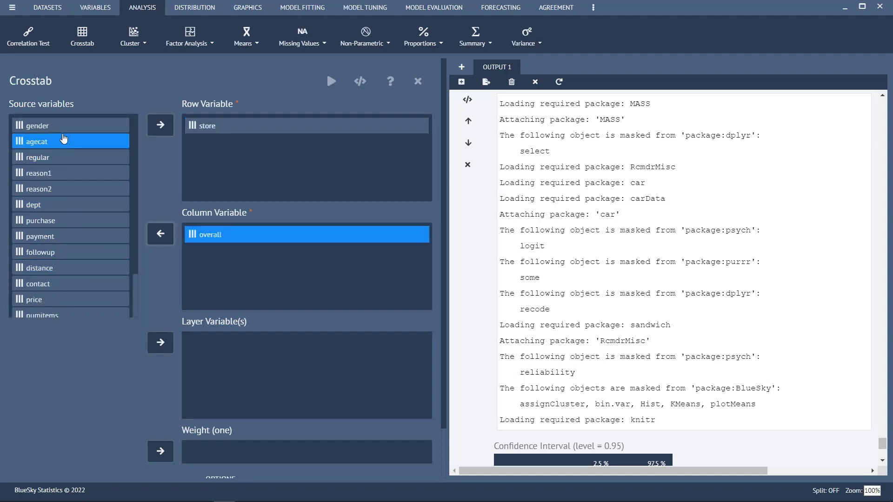
pyautogui.click(57, 158)
pyautogui.click(56, 172)
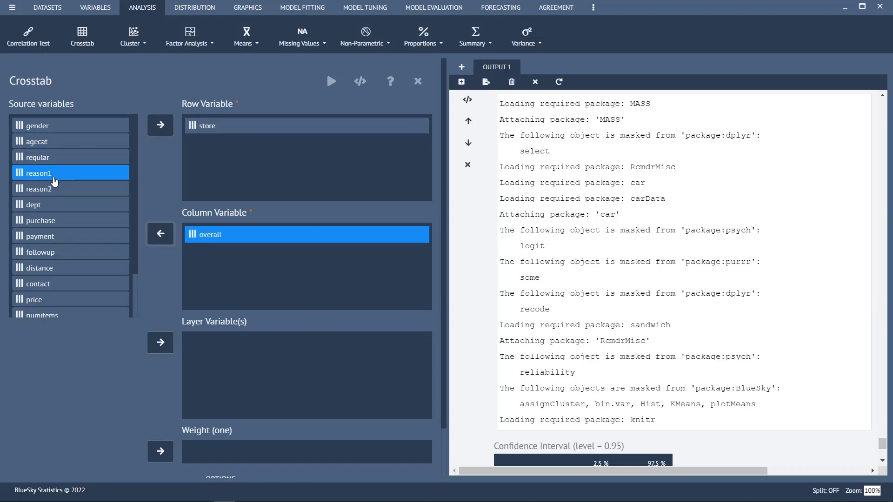
pyautogui.click(57, 159)
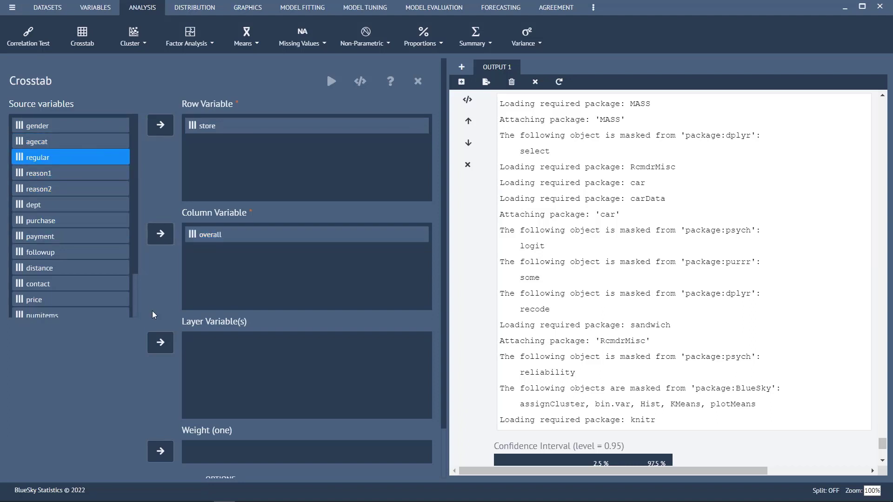
pyautogui.click(161, 342)
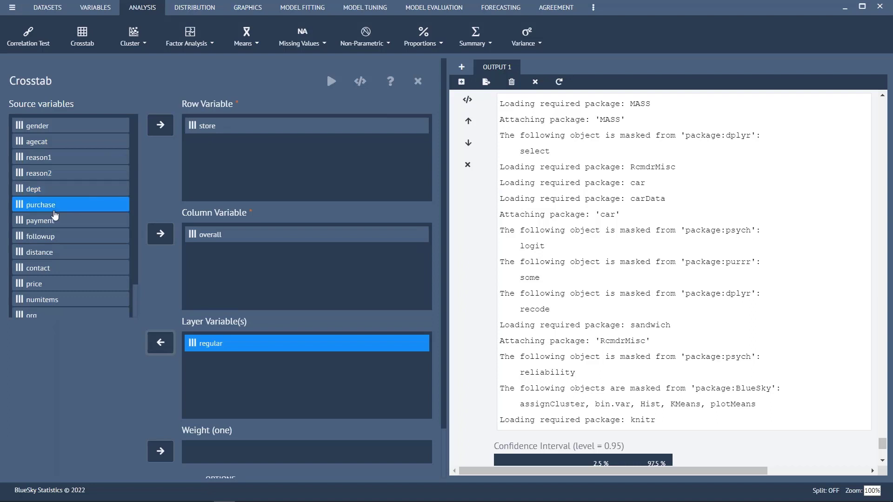
pyautogui.click(42, 267)
pyautogui.click(161, 342)
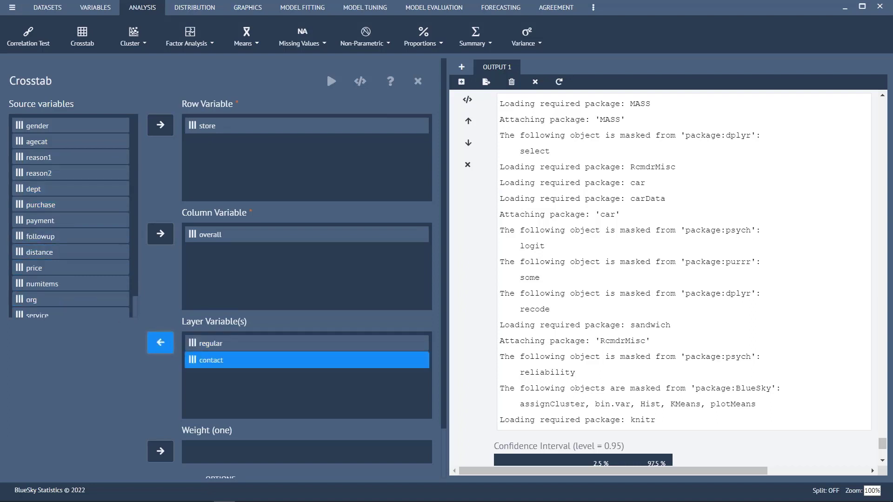
pyautogui.click(71, 128)
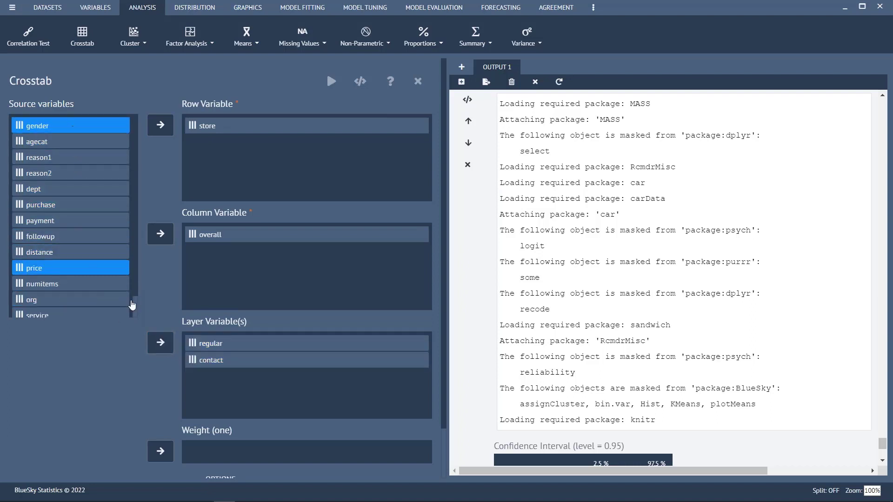
pyautogui.click(161, 342)
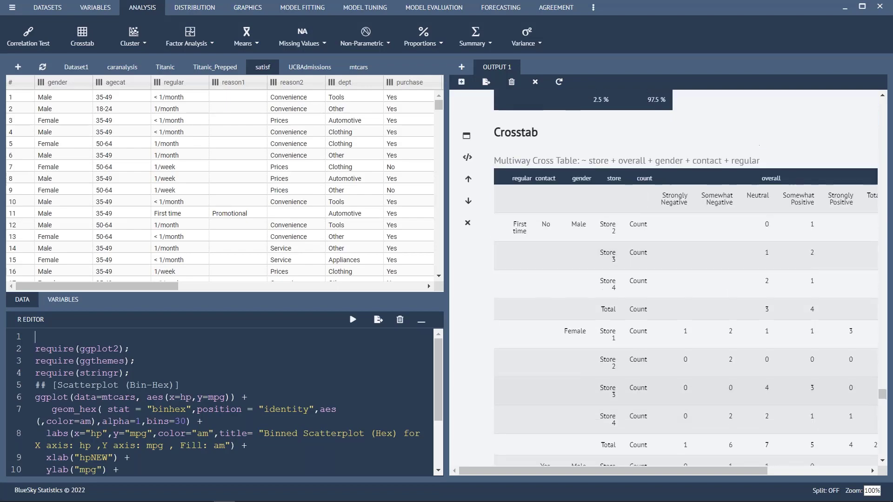
# Examine the multiway cross table of store by overall, layered by regular, contact and gender.
pyautogui.scroll(-6, 697, 215)
pyautogui.scroll(-12, 697, 214)
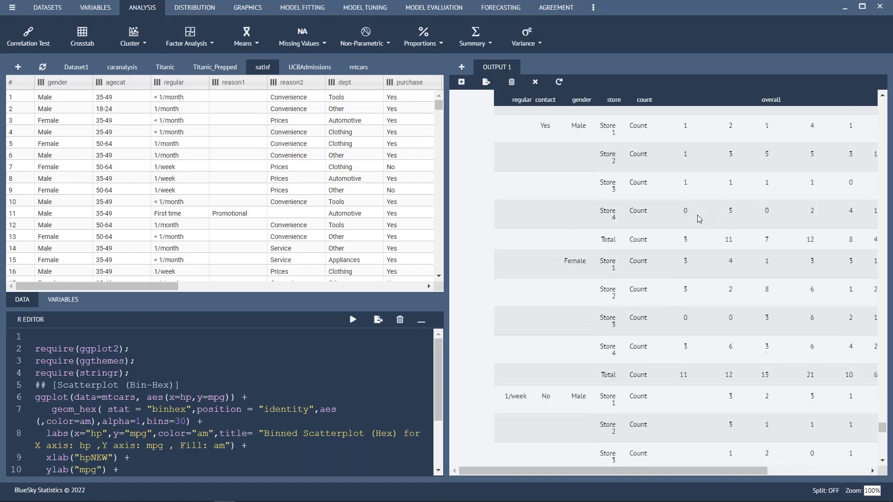
pyautogui.scroll(-6, 697, 215)
pyautogui.scroll(9, 507, 228)
pyautogui.scroll(10, 507, 228)
pyautogui.scroll(6, 506, 228)
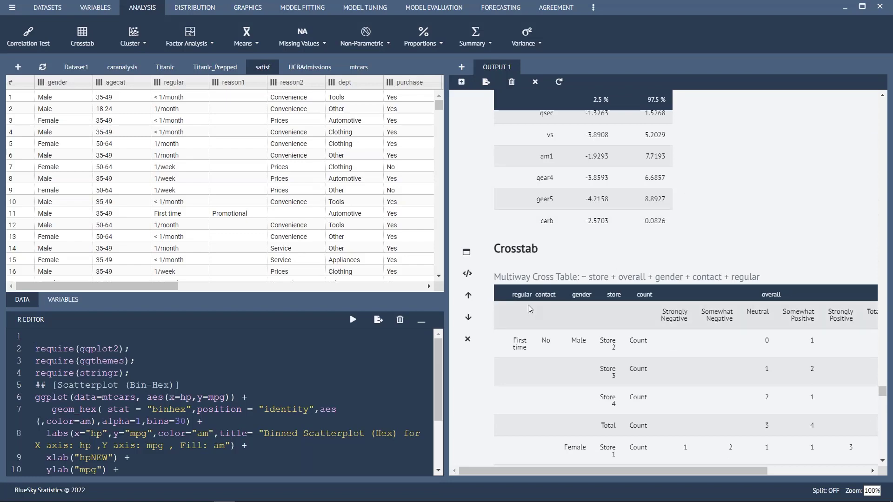
pyautogui.scroll(-5, 528, 305)
pyautogui.scroll(5, 528, 305)
# Reopen the crosstab dialog from its output, examine its statistics, residuals, percentages and counts options, and close it without running.
pyautogui.click(466, 251)
pyautogui.scroll(-1, 215, 431)
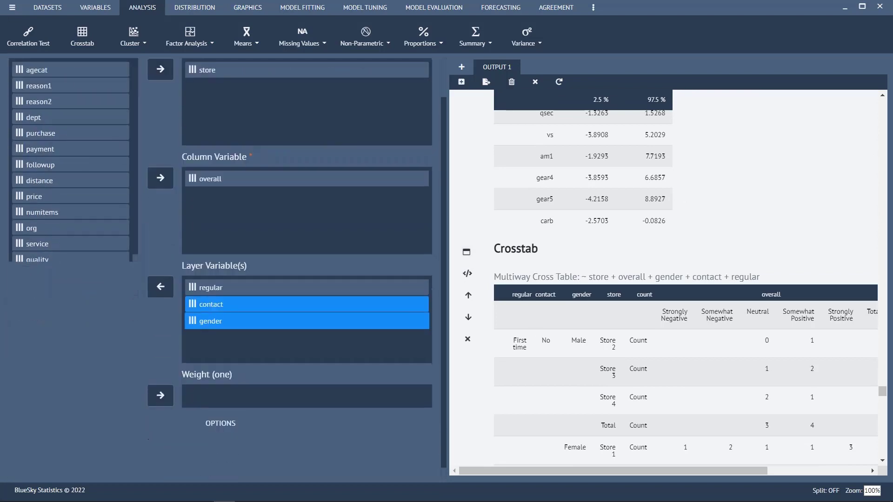
pyautogui.click(219, 423)
pyautogui.scroll(-4, 75, 374)
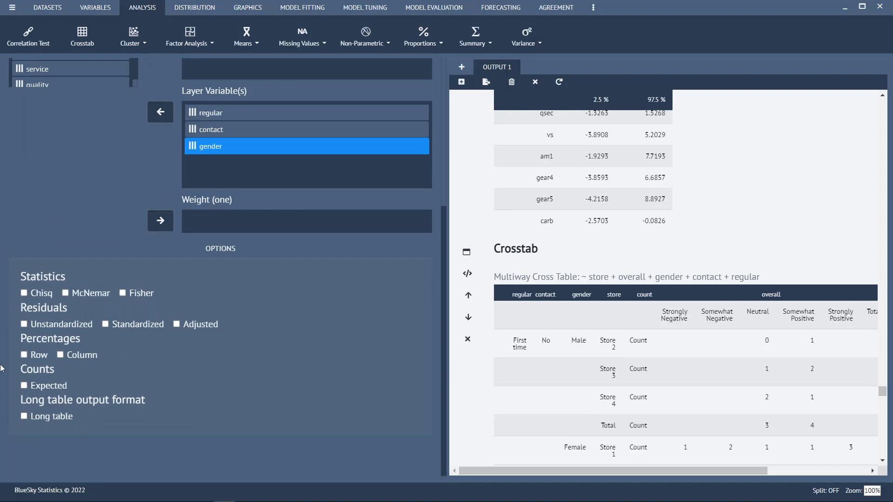
pyautogui.scroll(5, 353, 346)
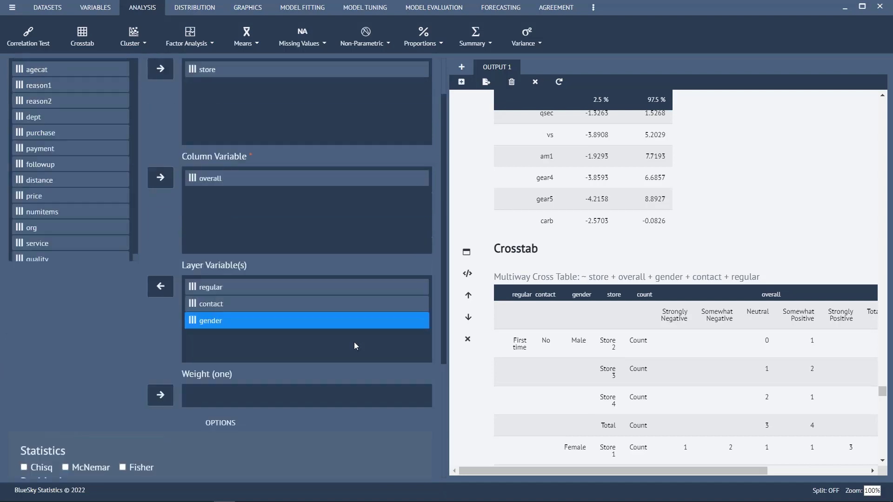
pyautogui.click(418, 83)
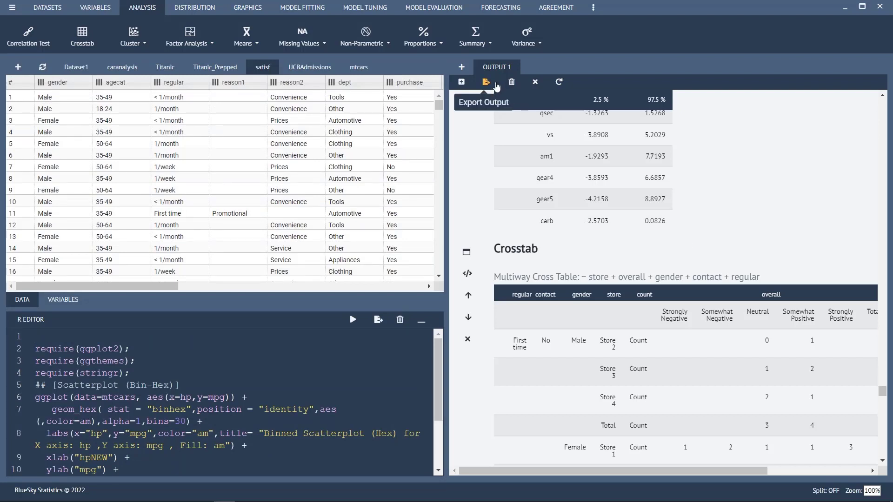
pyautogui.click(312, 9)
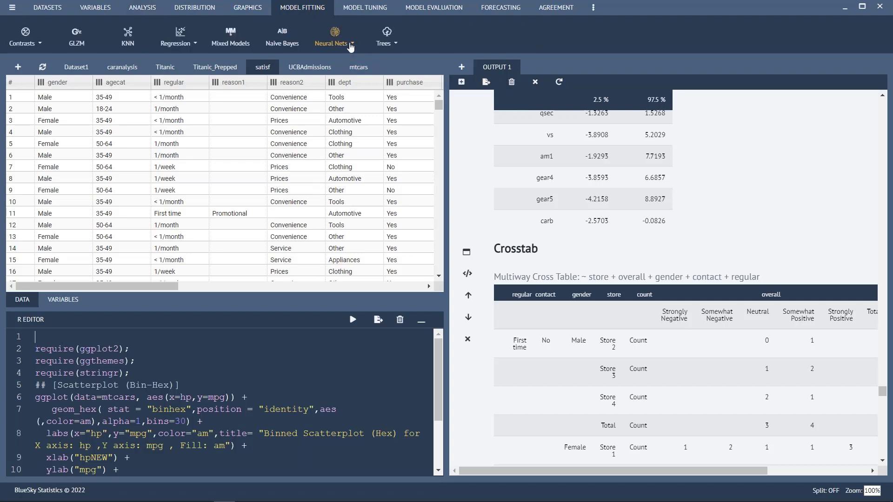
pyautogui.click(384, 43)
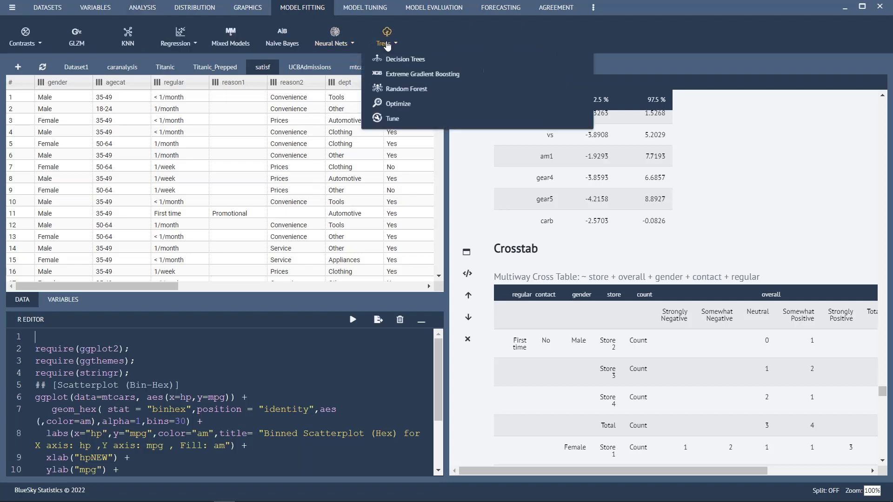
pyautogui.click(334, 47)
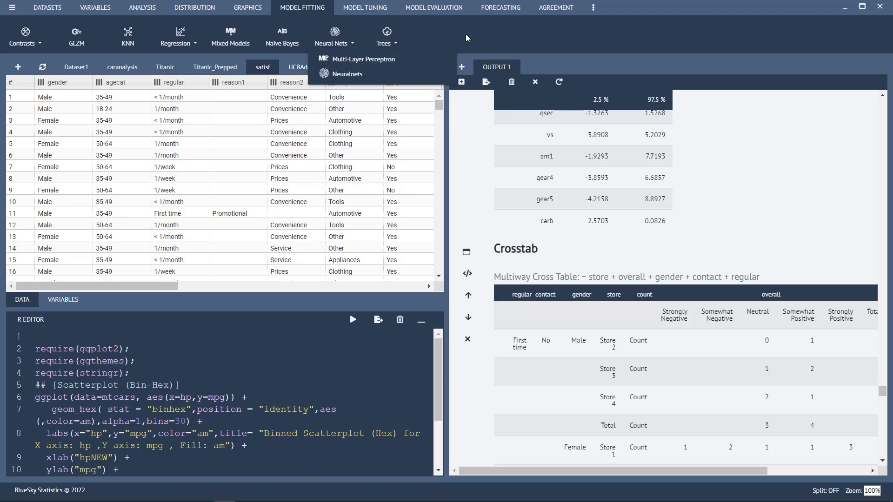
# Start building a tuned model with Bootstrap Resampling on the Titanic_Prepped dataset.
pyautogui.click(373, 8)
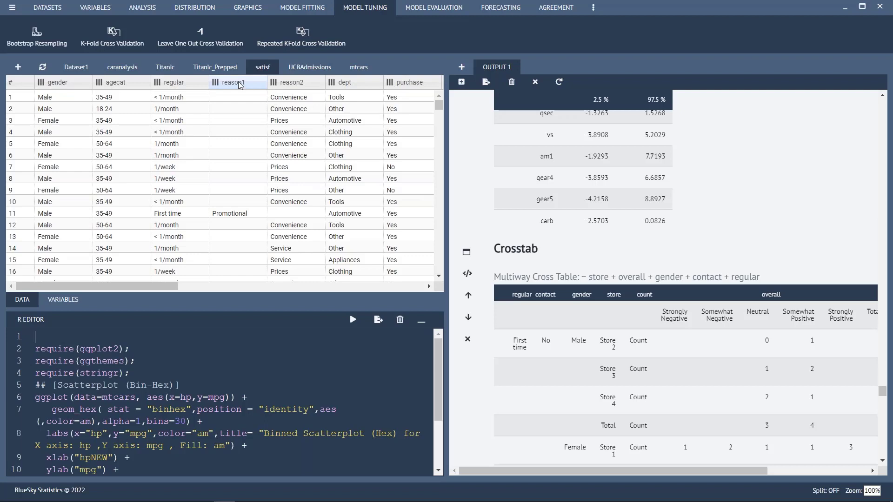
pyautogui.click(214, 69)
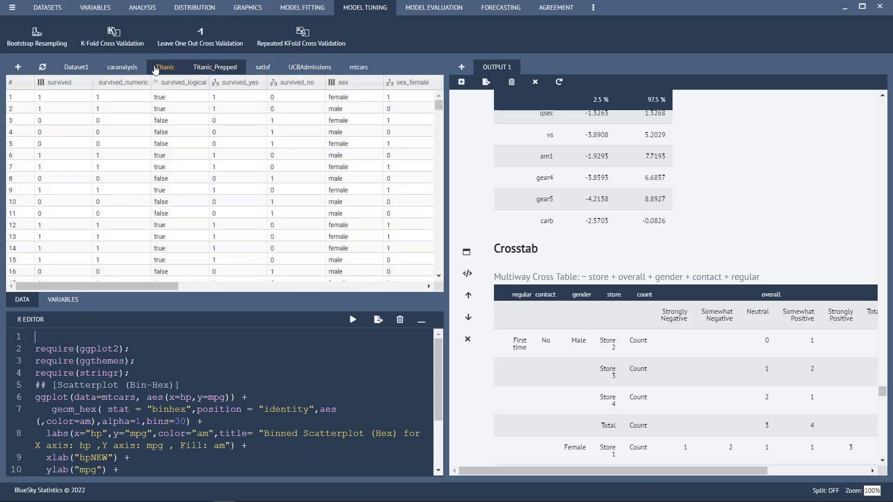
pyautogui.click(37, 39)
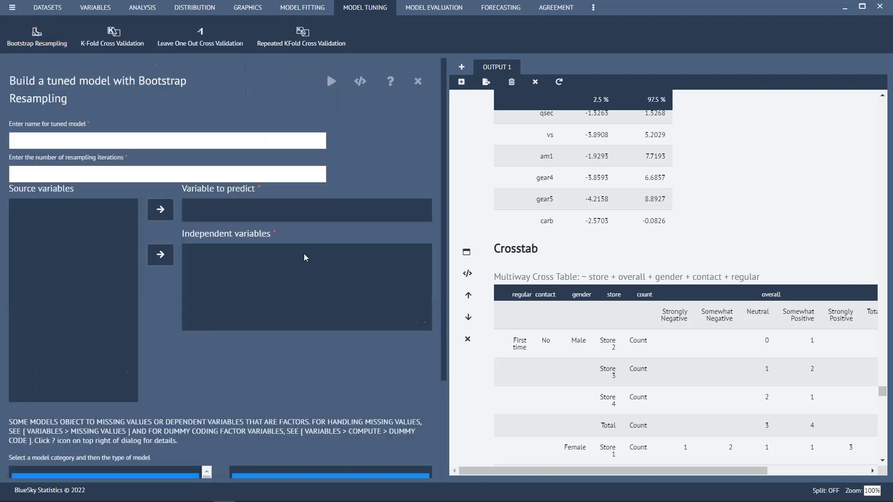
pyautogui.scroll(-3, 305, 302)
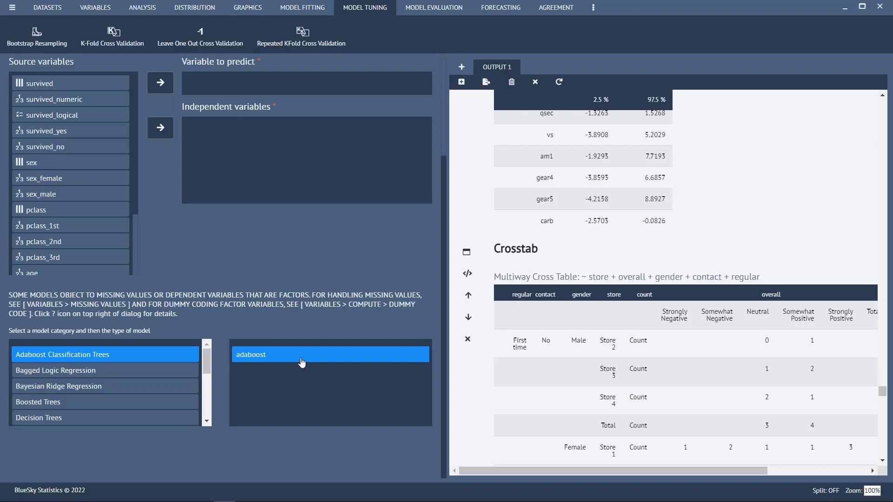
# Browse the model categories and their model types, and select K Nearest Neighbhors with knn.
pyautogui.click(56, 372)
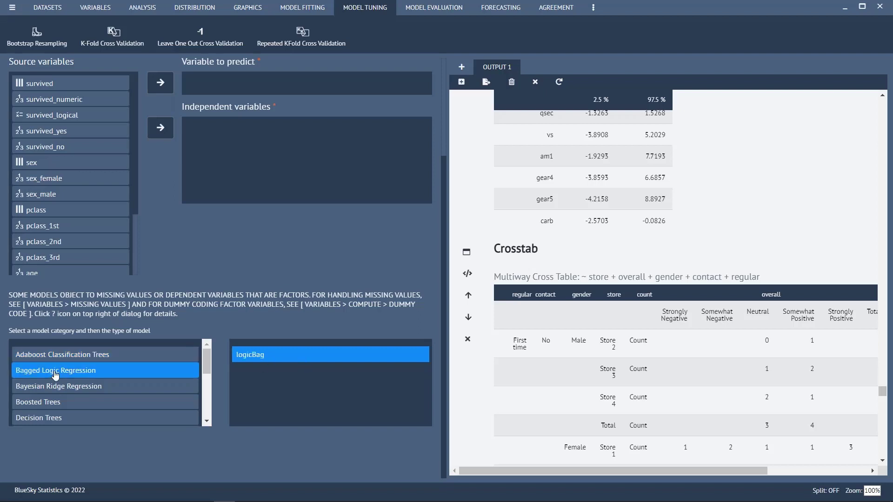
pyautogui.click(78, 389)
pyautogui.scroll(-3, 78, 389)
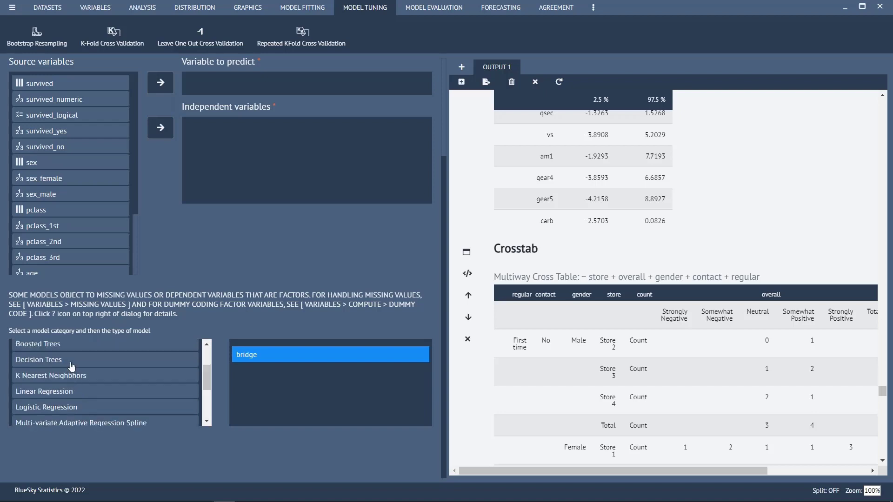
pyautogui.scroll(3, 71, 366)
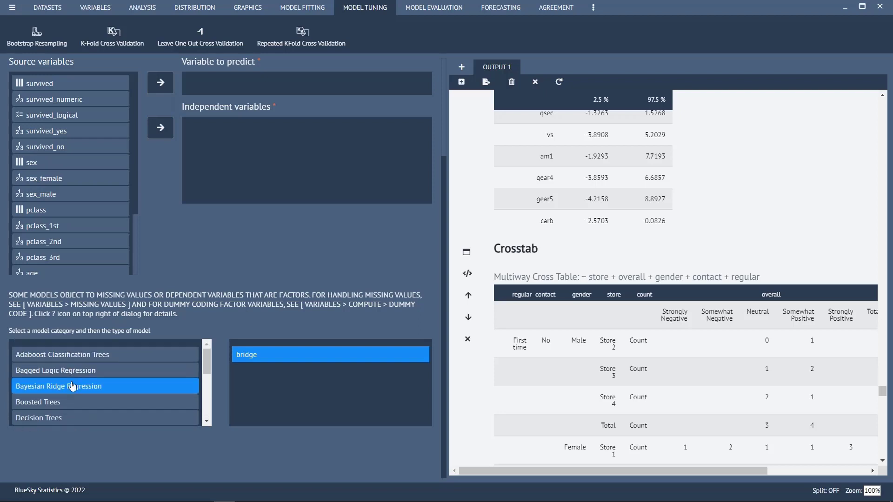
pyautogui.click(49, 403)
pyautogui.scroll(-3, 132, 404)
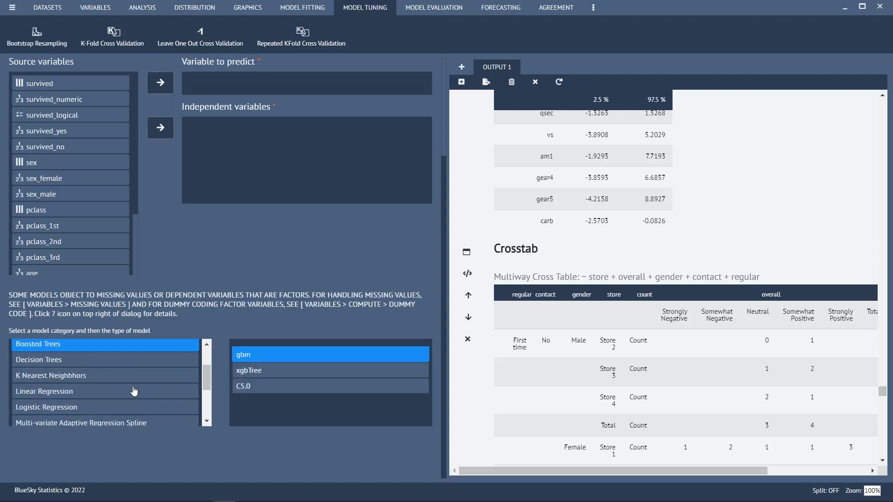
pyautogui.click(73, 380)
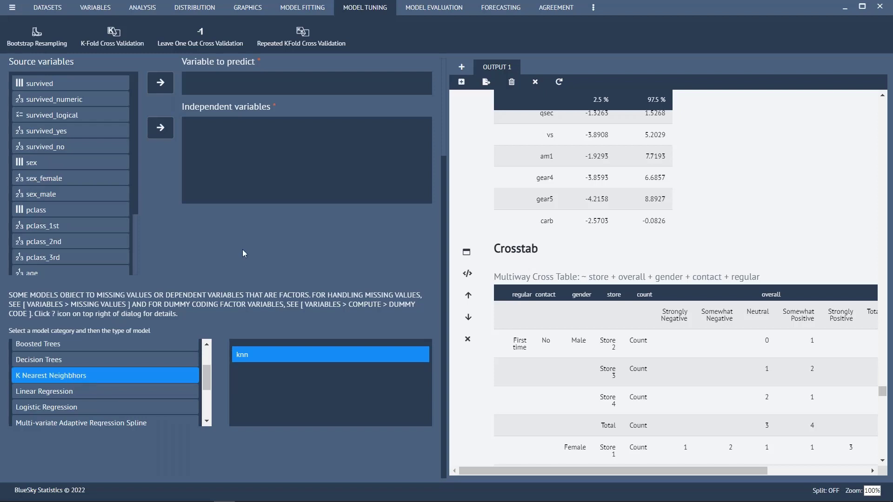
# Assign survived as the variable to predict in the Bootstrap Resampling model.
pyautogui.scroll(3, 243, 253)
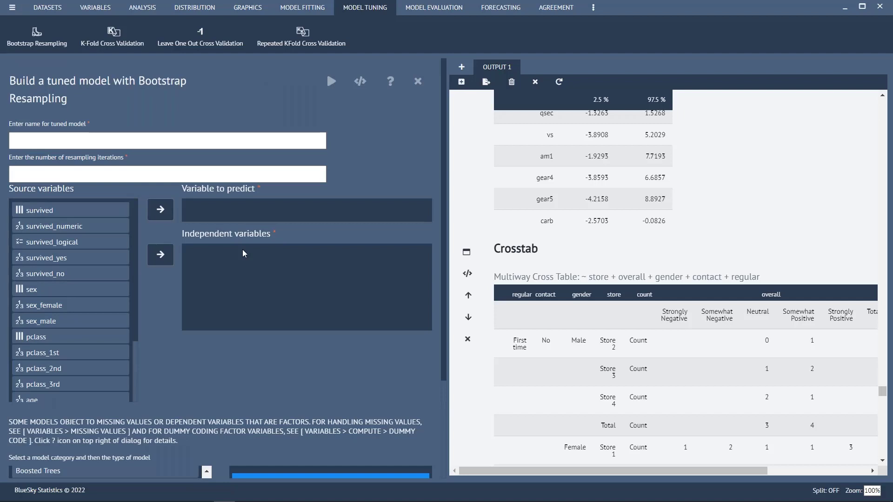
pyautogui.click(93, 214)
pyautogui.click(158, 213)
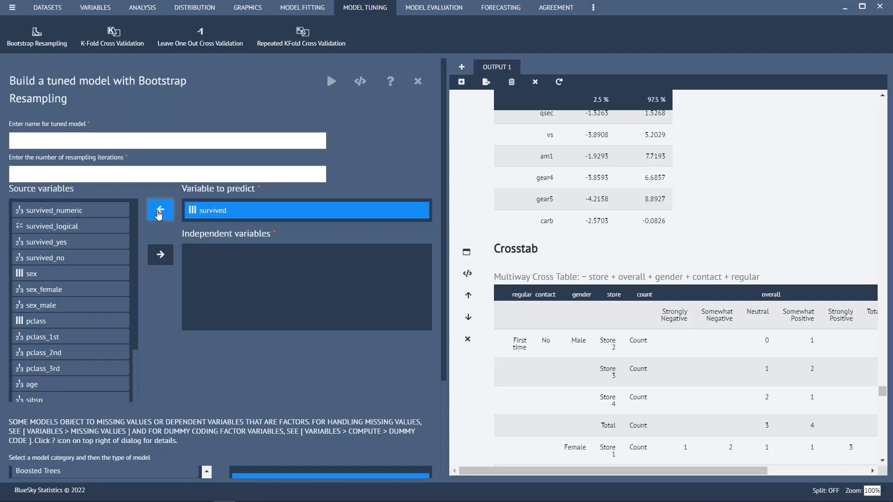
# Add sex_female, sex_male, pclass_1st, pclass_2nd and pclass_3rd as independent variables.
pyautogui.click(88, 230)
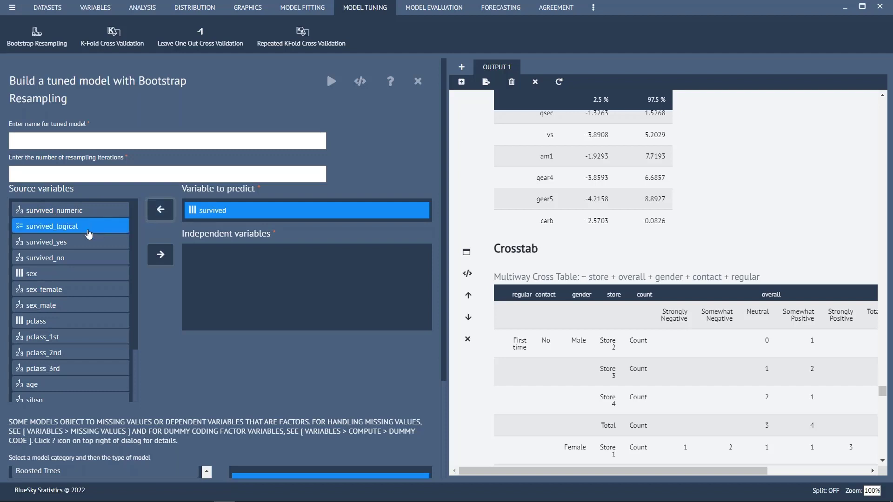
pyautogui.click(70, 289)
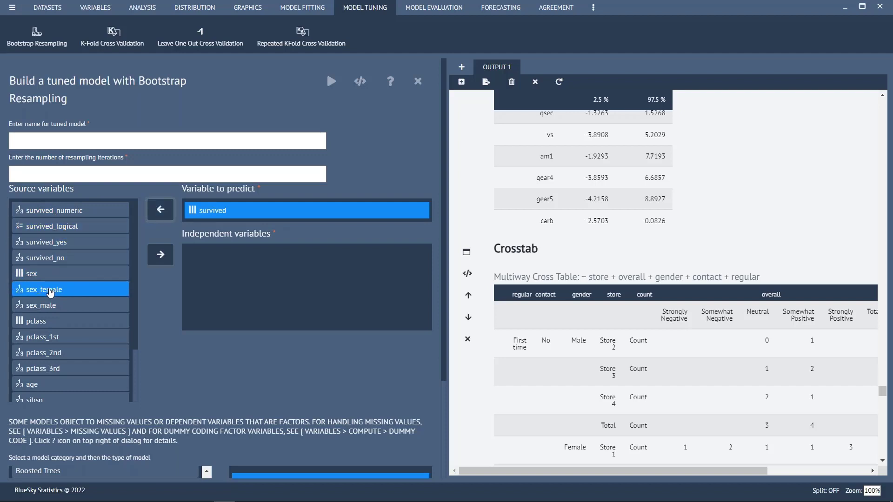
pyautogui.keyDown('ctrl'); pyautogui.click(49, 305); pyautogui.keyUp('ctrl')
pyautogui.click(161, 260)
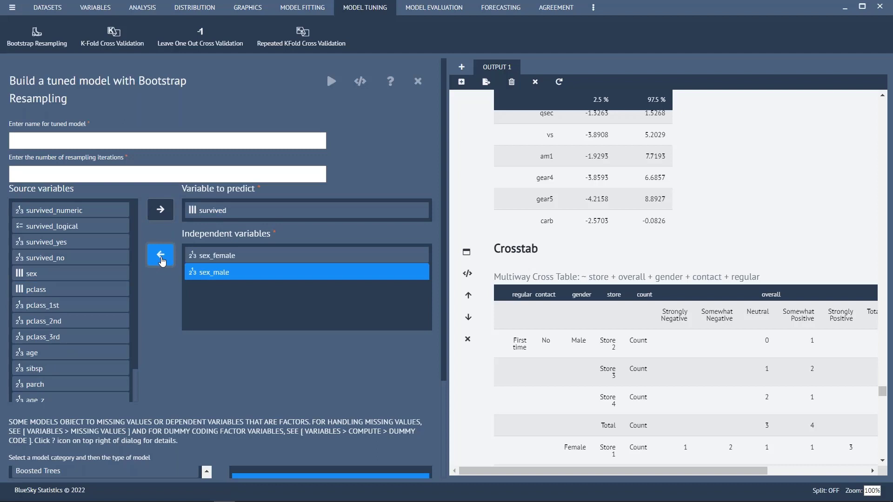
pyautogui.click(47, 308)
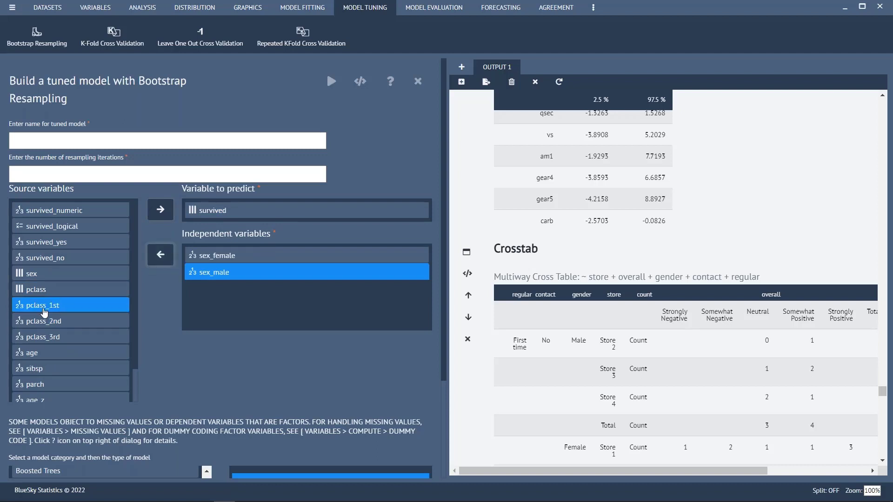
pyautogui.keyDown('ctrl'); pyautogui.click(49, 337); pyautogui.keyUp('ctrl')
pyautogui.keyDown('ctrl'); pyautogui.click(70, 321); pyautogui.keyUp('ctrl')
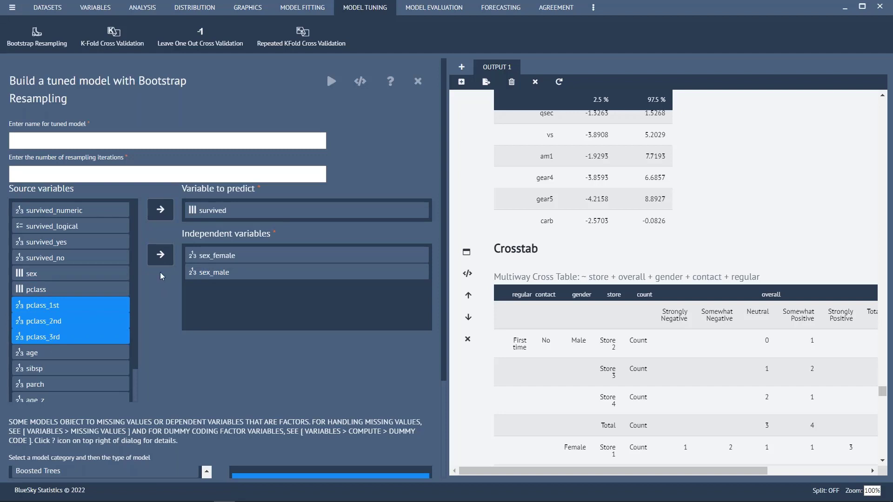
pyautogui.click(164, 255)
# Add the standardized variables age_z, sibsp_z and parch_z to the independent variables.
pyautogui.click(62, 328)
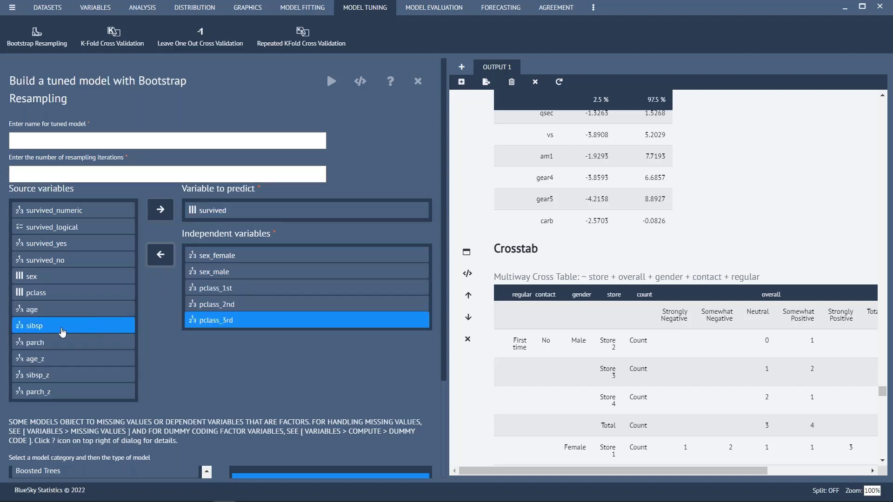
pyautogui.click(46, 359)
pyautogui.keyDown('ctrl'); pyautogui.click(46, 393); pyautogui.keyUp('ctrl')
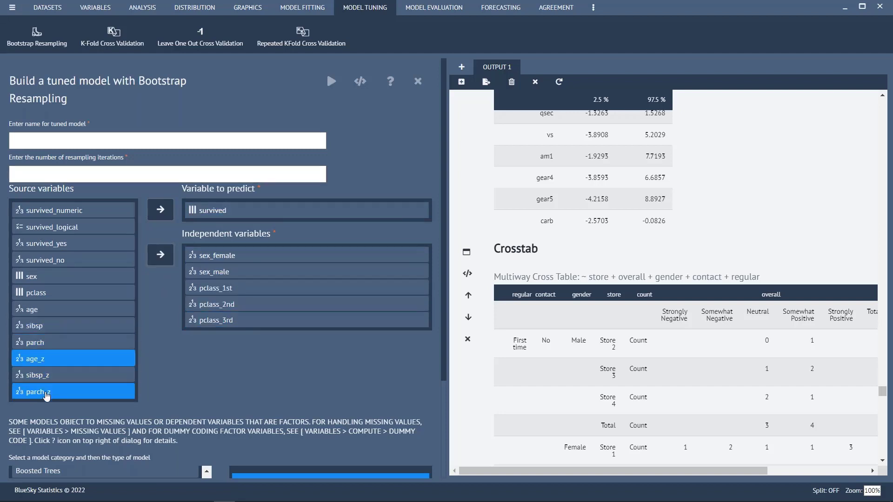
pyautogui.keyDown('ctrl'); pyautogui.click(47, 375); pyautogui.keyUp('ctrl')
pyautogui.click(163, 256)
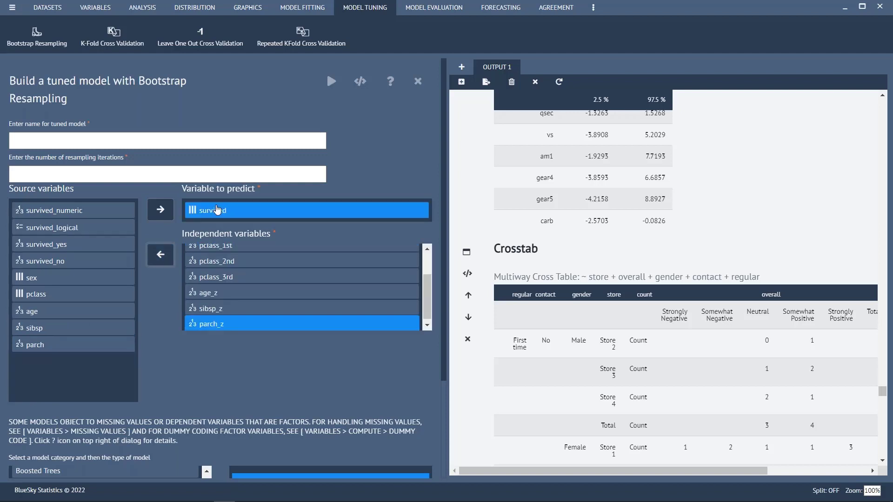
# Name the tuned model ModelTuned1 and set the number of resampling iterations to 2.
pyautogui.click(85, 145)
pyautogui.write('M')
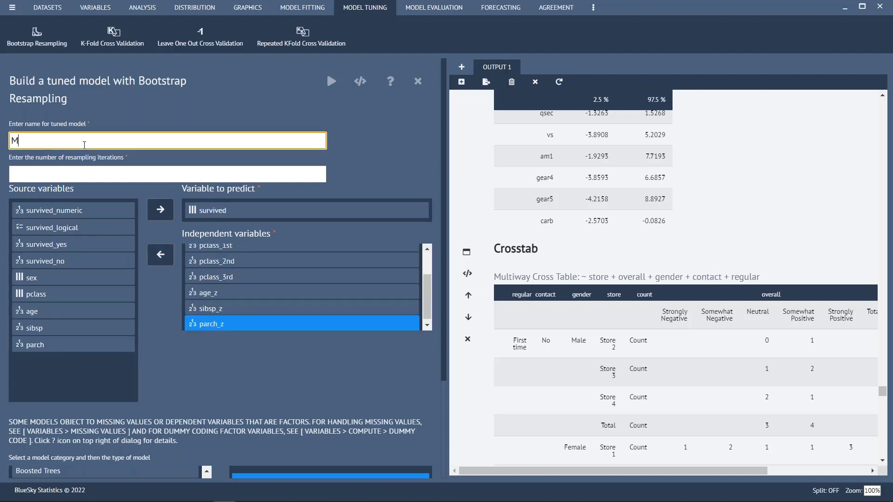
pyautogui.write('odelTuned1')
pyautogui.click(67, 177)
pyautogui.write('2')
# Choose the Boosted Trees category with the gbm model type, check the independent variables, and run the model tuning.
pyautogui.scroll(-3, 221, 268)
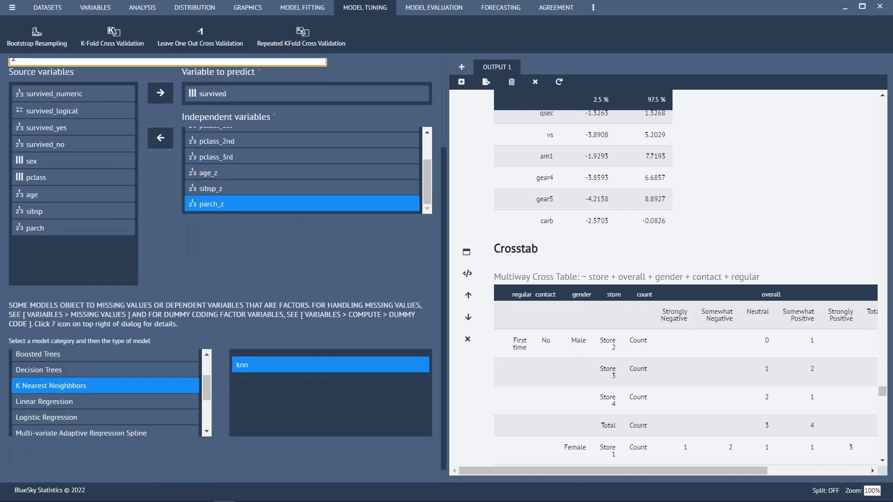
pyautogui.click(70, 348)
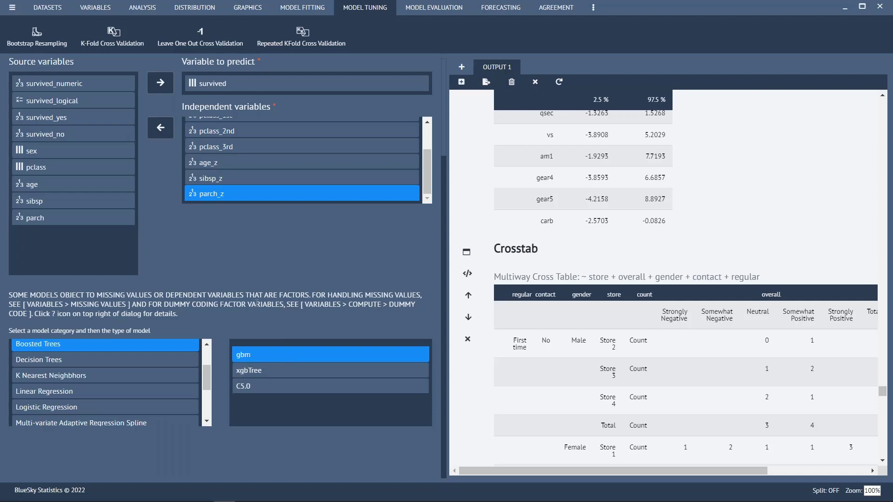
pyautogui.scroll(2, 258, 256)
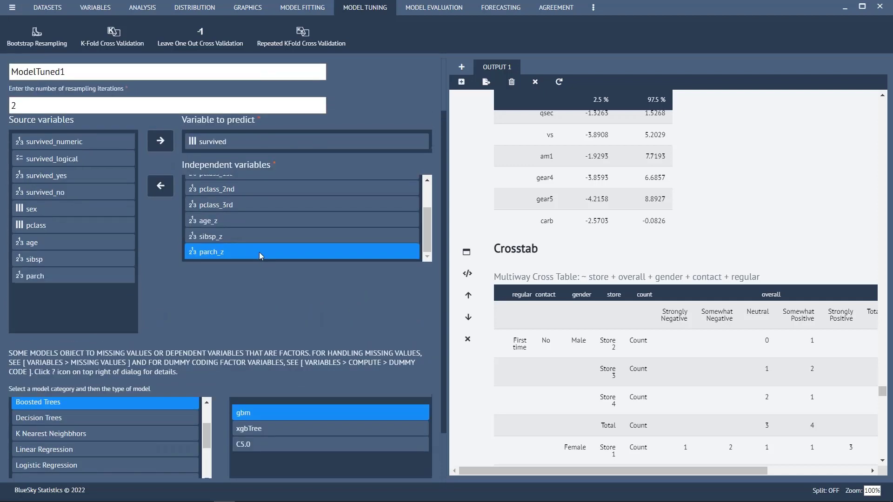
pyautogui.scroll(2, 258, 252)
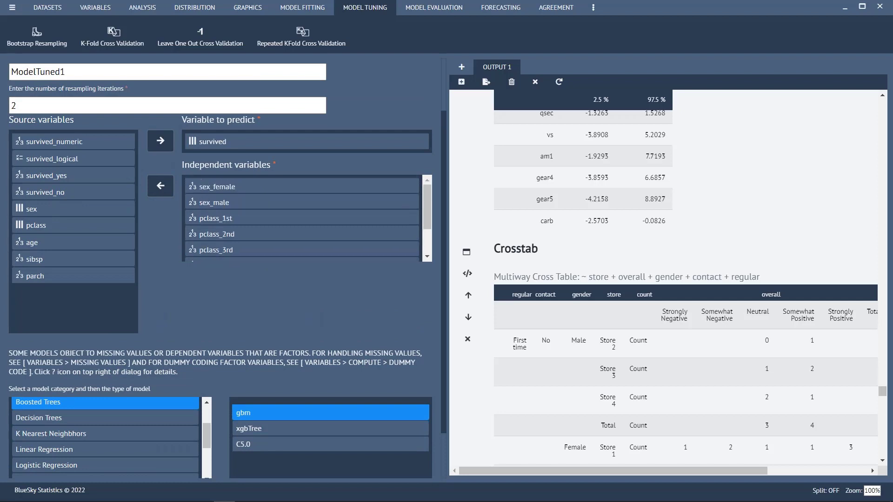
pyautogui.click(381, 185)
pyautogui.scroll(2, 381, 183)
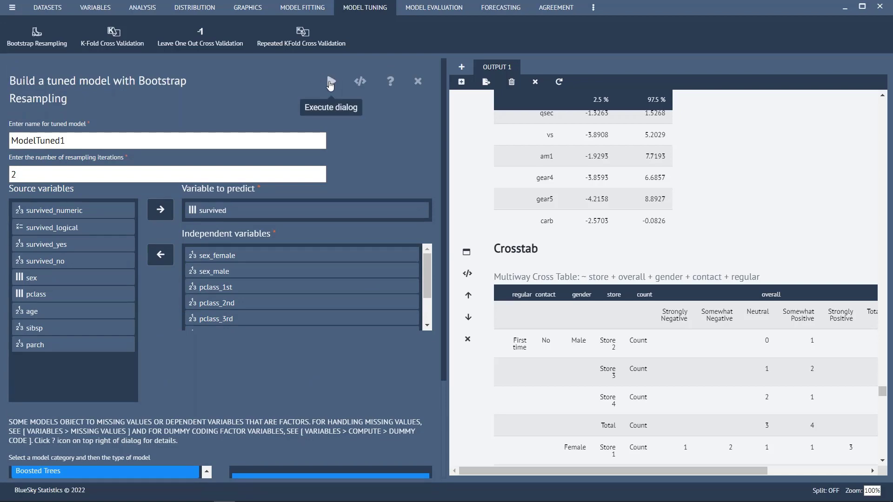
pyautogui.click(331, 83)
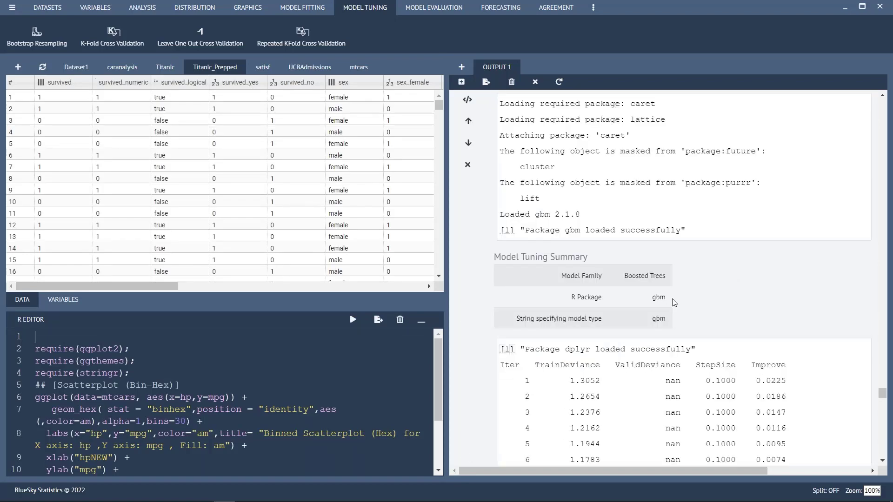
# Examine the tuning output's model summary, training iterations, confusion matrix, accuracy and kappa table, and additional statistics.
pyautogui.scroll(-1, 580, 340)
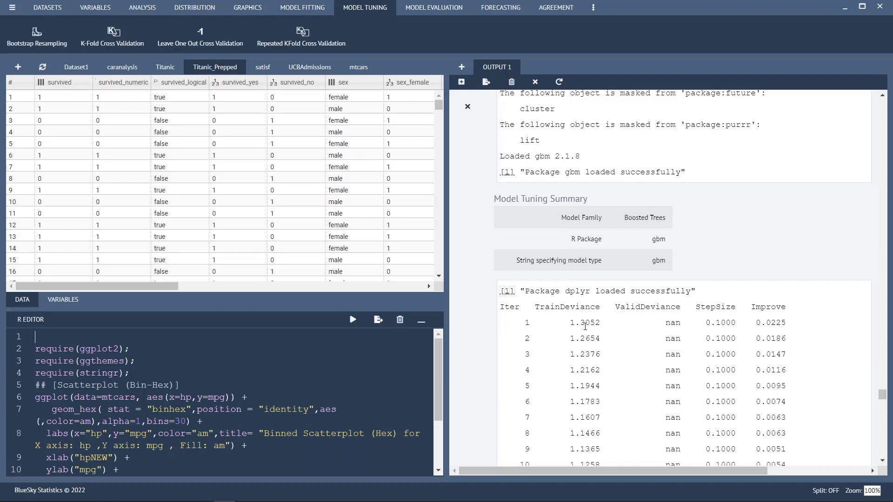
pyautogui.scroll(-2, 584, 326)
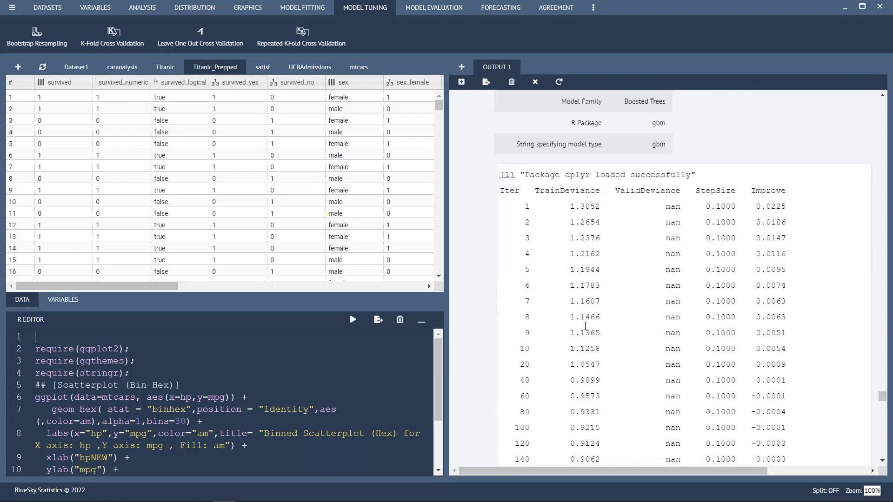
pyautogui.scroll(-5, 585, 325)
pyautogui.scroll(-10, 585, 326)
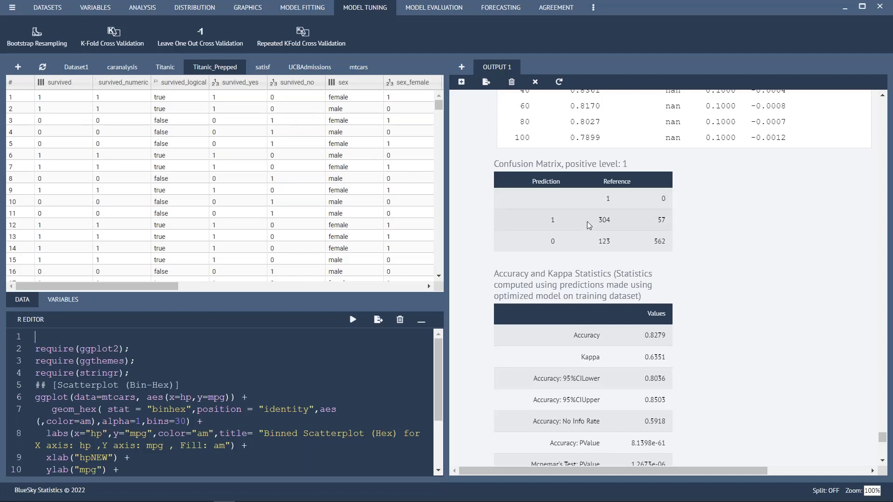
pyautogui.scroll(-3, 588, 225)
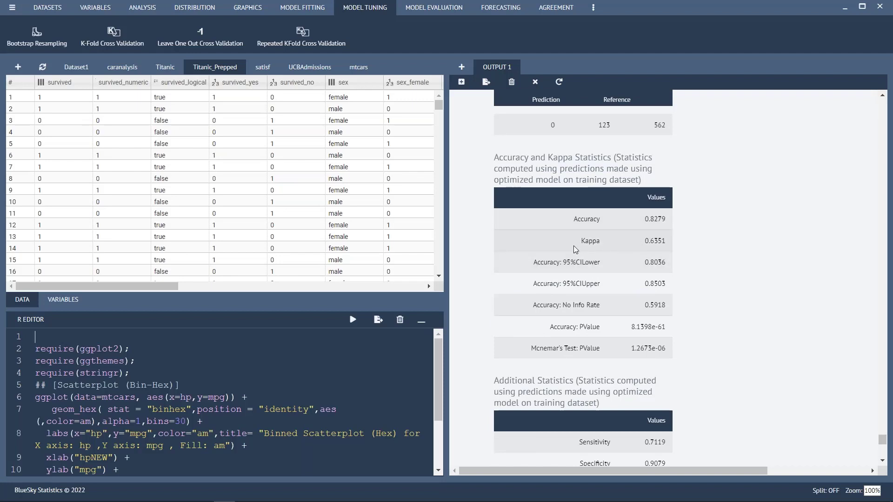
pyautogui.scroll(-3, 605, 298)
pyautogui.scroll(-3, 604, 297)
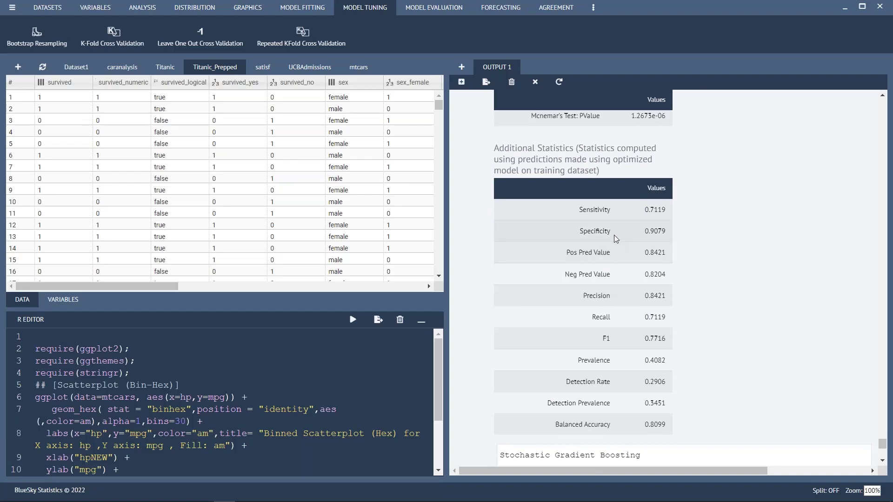
# Examine the Stochastic Gradient Boosting resampling results and highlight the lines on tuning parameters and final model values.
pyautogui.scroll(-7, 616, 239)
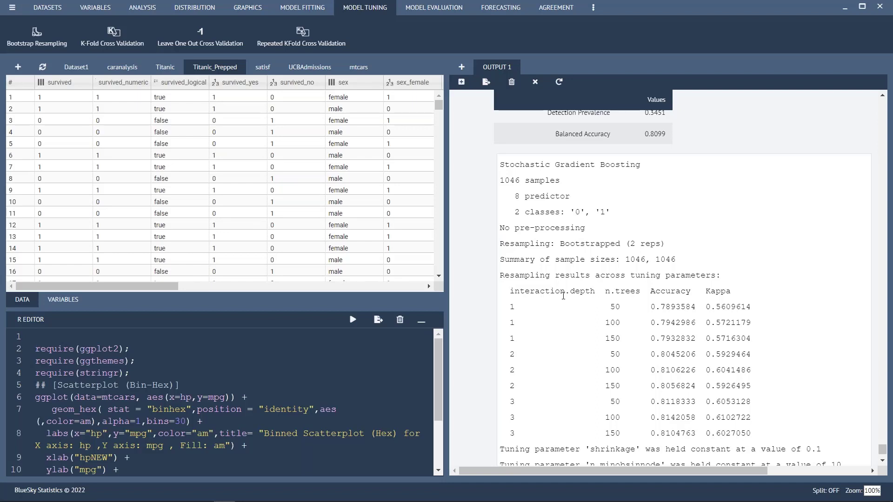
pyautogui.scroll(-1, 640, 258)
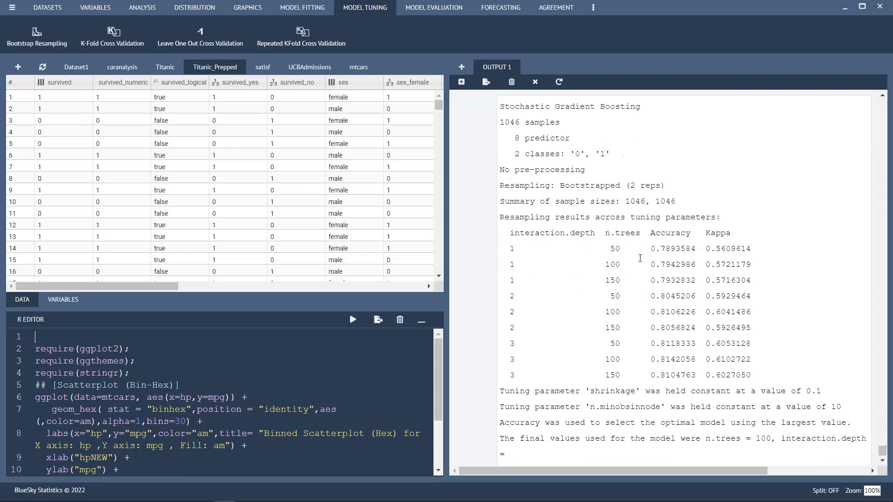
pyautogui.scroll(-1, 584, 316)
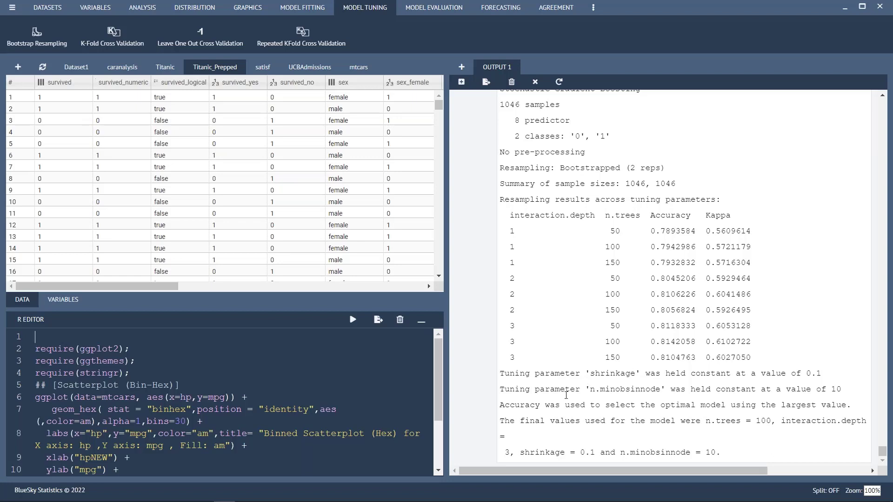
pyautogui.moveTo(500, 390); pyautogui.dragTo(649, 400)
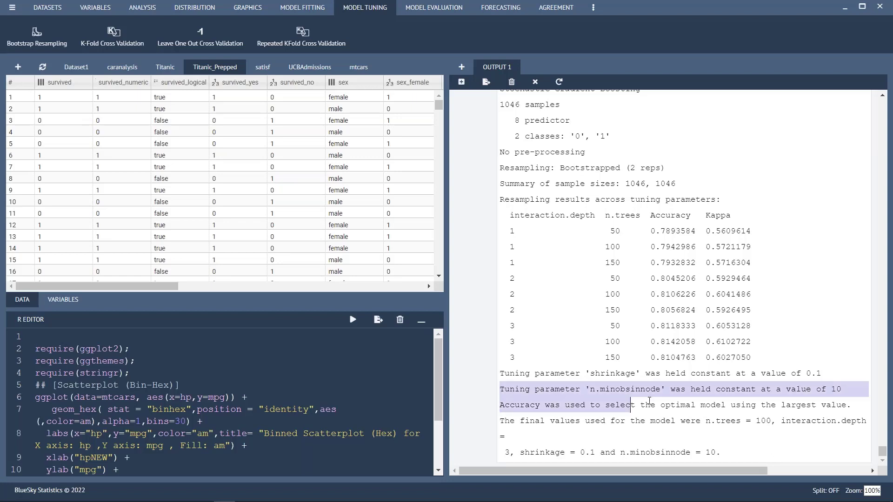
pyautogui.click(642, 393)
pyautogui.moveTo(503, 375); pyautogui.dragTo(716, 452)
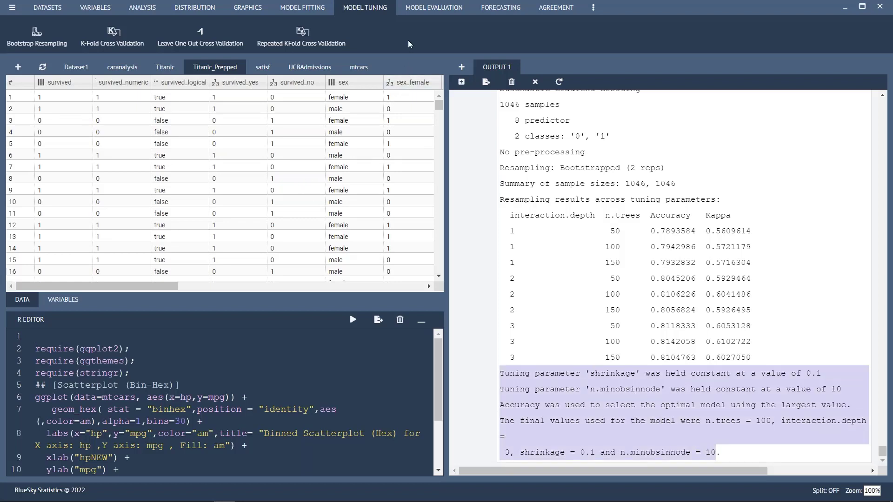
# Set up Model Scoring of Titanic_Prepped with ModelTuned1, using PP as the column name prefix.
pyautogui.click(428, 9)
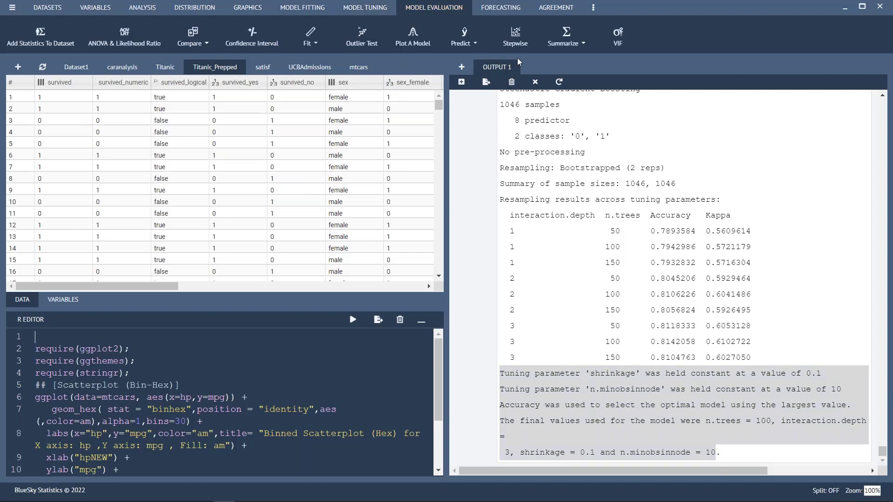
pyautogui.click(473, 44)
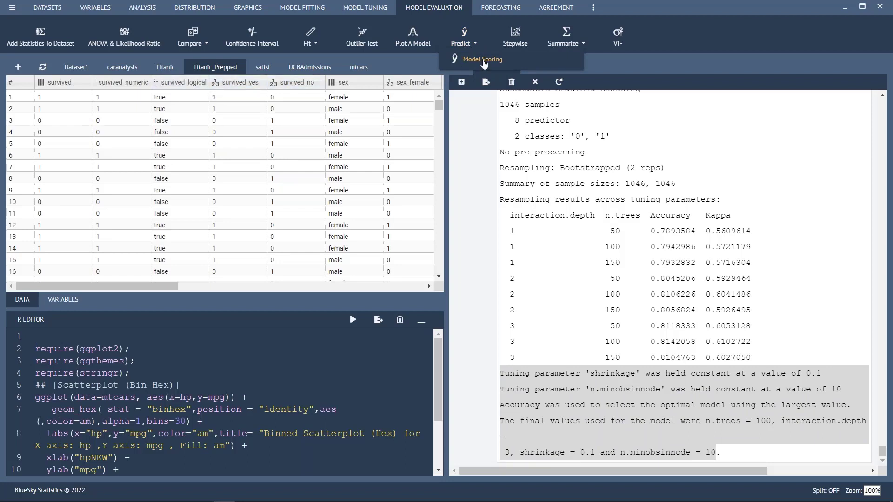
pyautogui.click(484, 60)
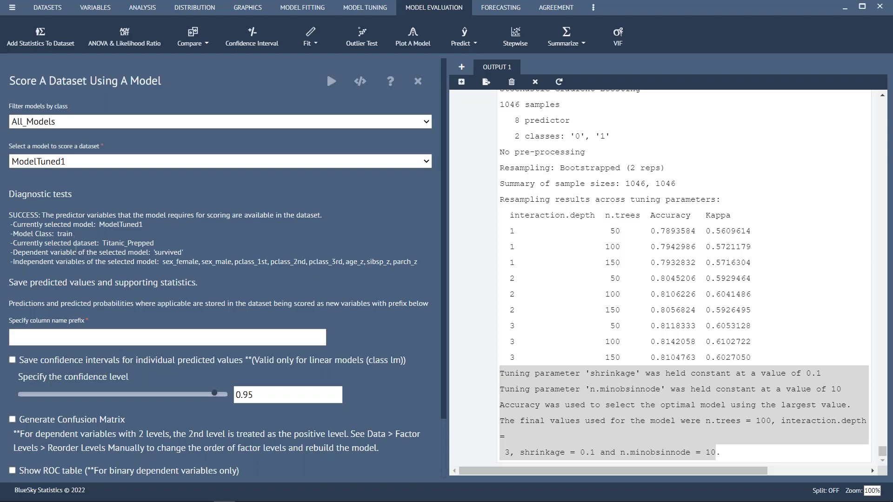
pyautogui.click(55, 330)
pyautogui.write('P')
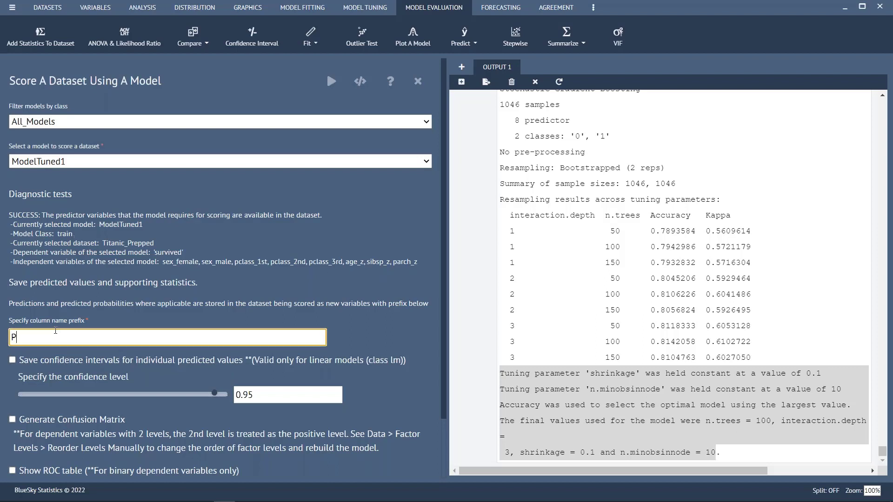
pyautogui.write('P')
# Enable saving confidence intervals, the confusion matrix and the ROC table, and run the dataset scoring.
pyautogui.click(12, 360)
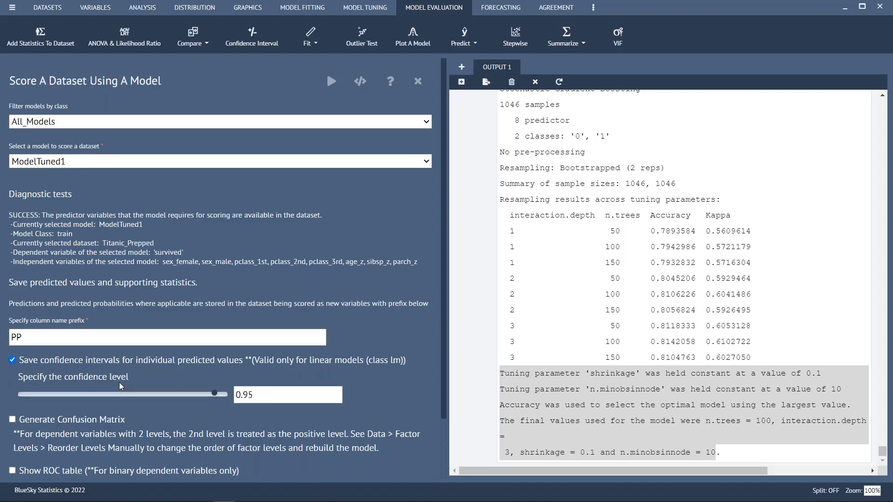
pyautogui.scroll(-2, 77, 373)
pyautogui.click(12, 350)
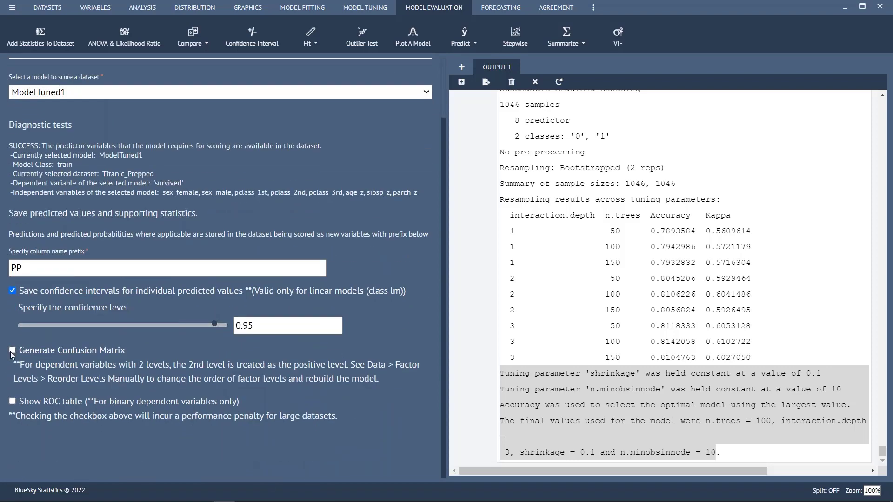
pyautogui.click(12, 401)
pyautogui.scroll(3, 229, 259)
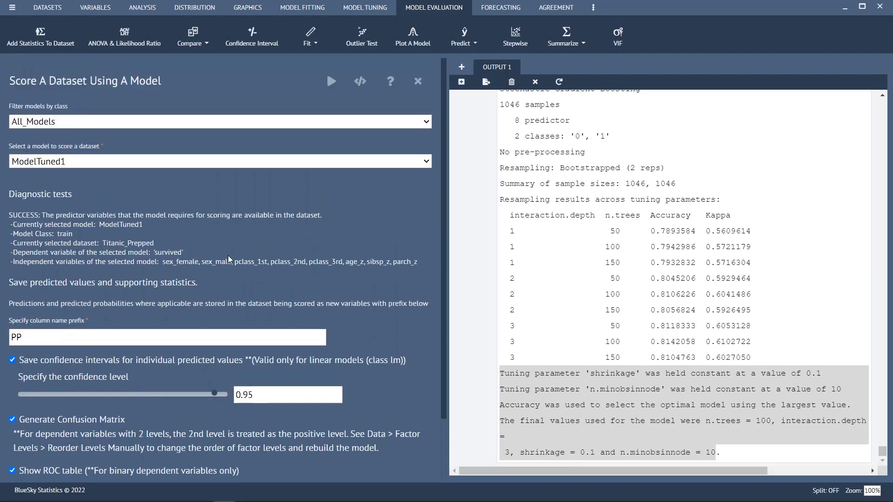
pyautogui.click(331, 83)
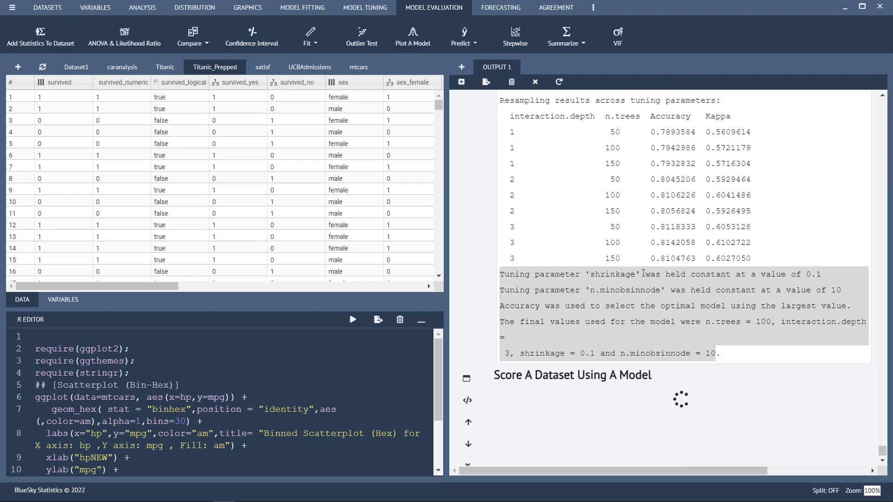
# Examine the scoring output's confusion matrix and the PP-prefixed prediction columns at the end of Titanic_Prepped.
pyautogui.scroll(3, 474, 191)
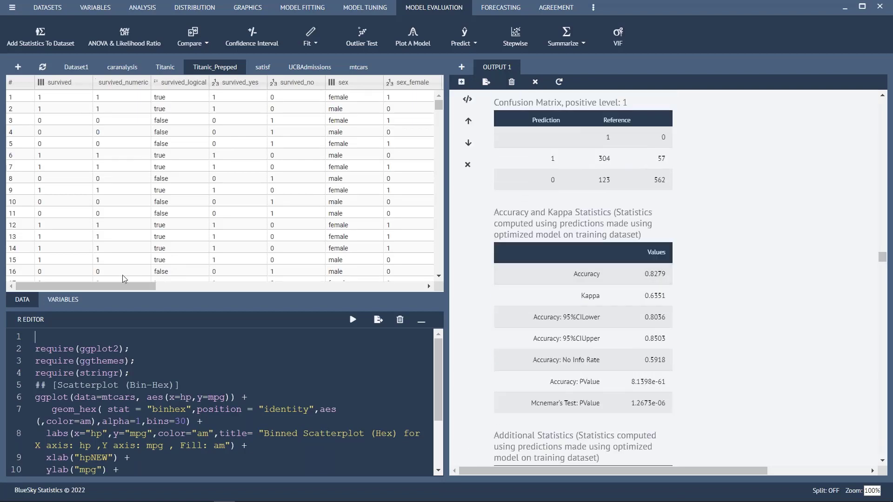
pyautogui.moveTo(113, 287); pyautogui.dragTo(485, 290)
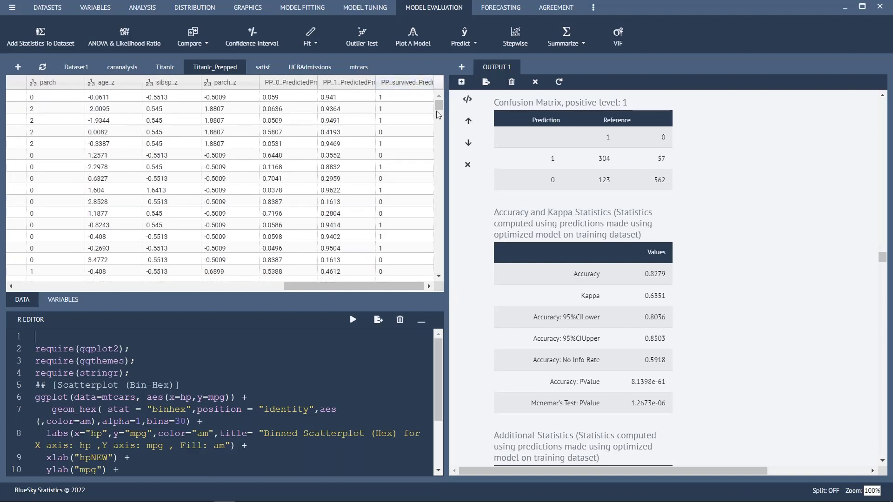
pyautogui.moveTo(438, 104)
pyautogui.mouseDown()
pyautogui.moveTo(438, 123)
pyautogui.moveTo(442, 87)
pyautogui.mouseUp()
# Inspect the R code behind the Score A Dataset Using A Model output, and return to its result tables.
pyautogui.scroll(4, 514, 205)
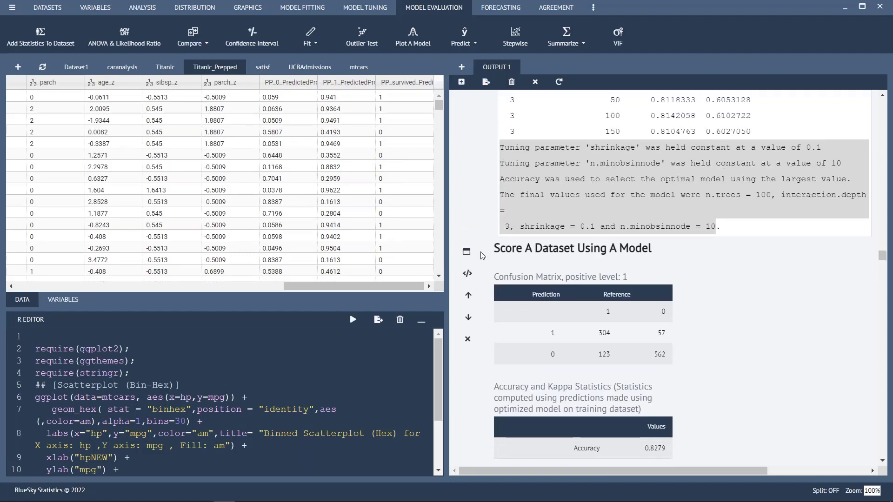
pyautogui.click(467, 274)
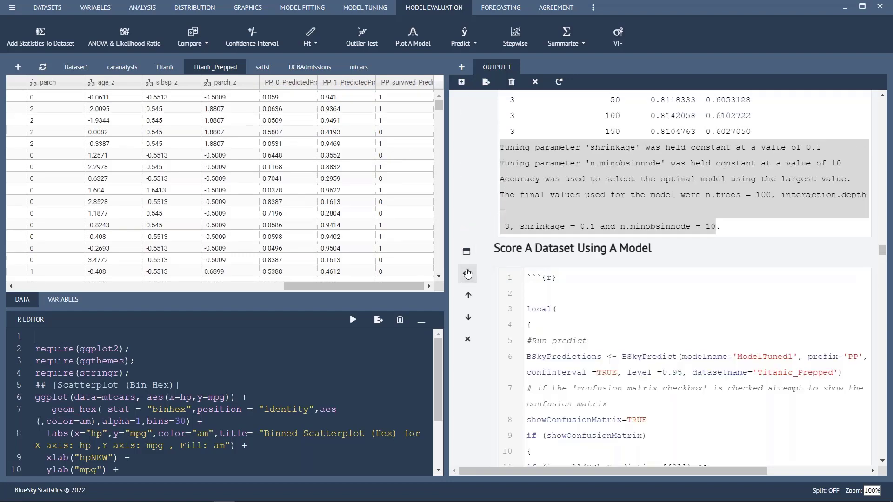
pyautogui.scroll(-4, 534, 309)
pyautogui.scroll(3, 533, 308)
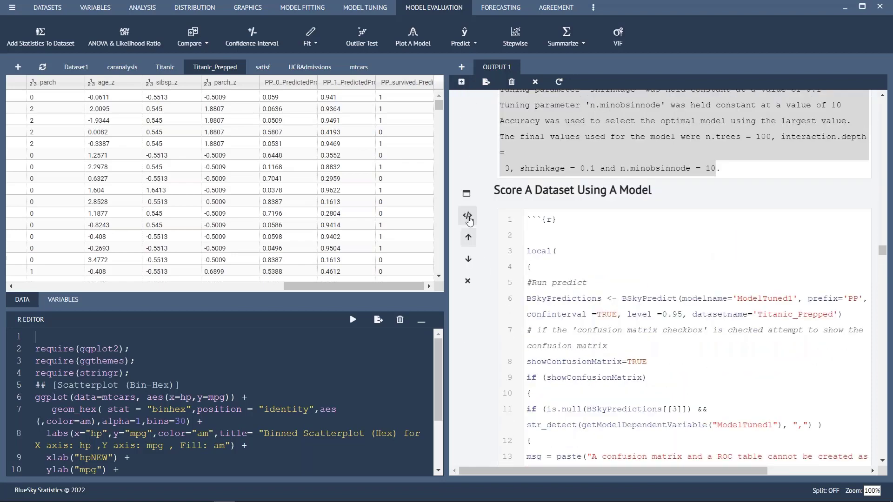
pyautogui.click(468, 217)
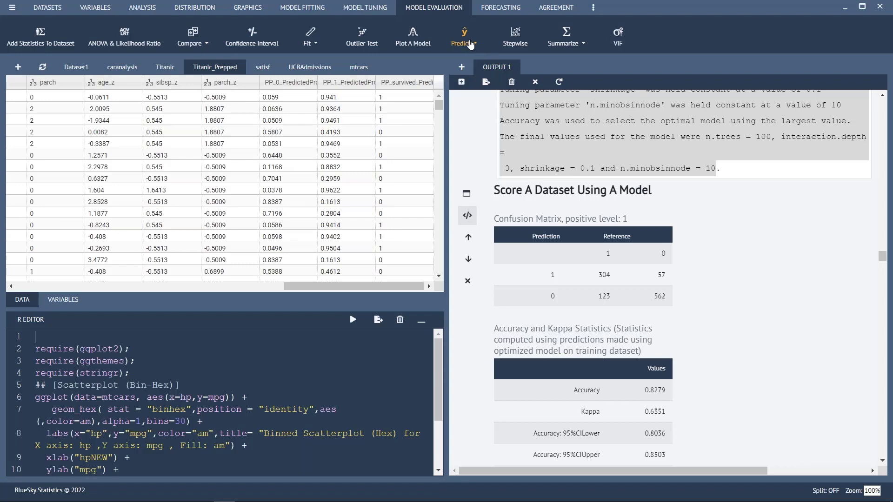
# Check the Model Scoring diagnostic tests for LinearRegModel1 against Titanic_Prepped, and close without scoring.
pyautogui.click(472, 45)
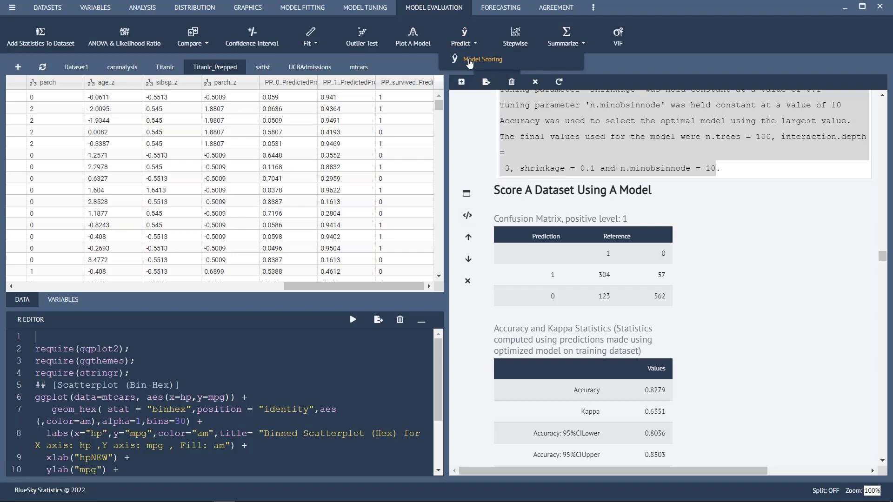
pyautogui.click(470, 59)
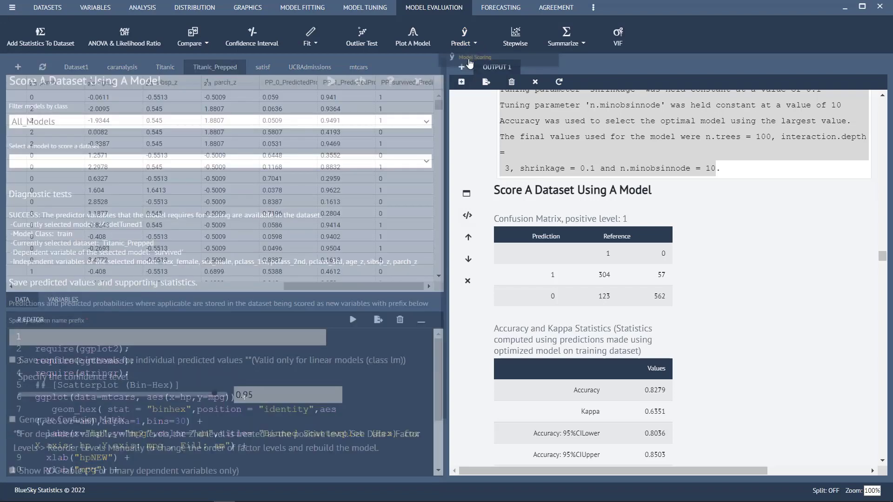
pyautogui.click(331, 162)
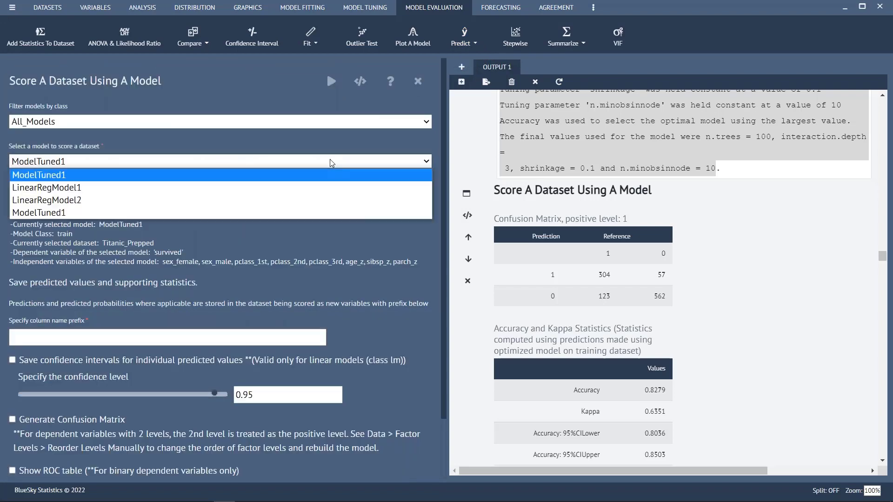
pyautogui.click(120, 188)
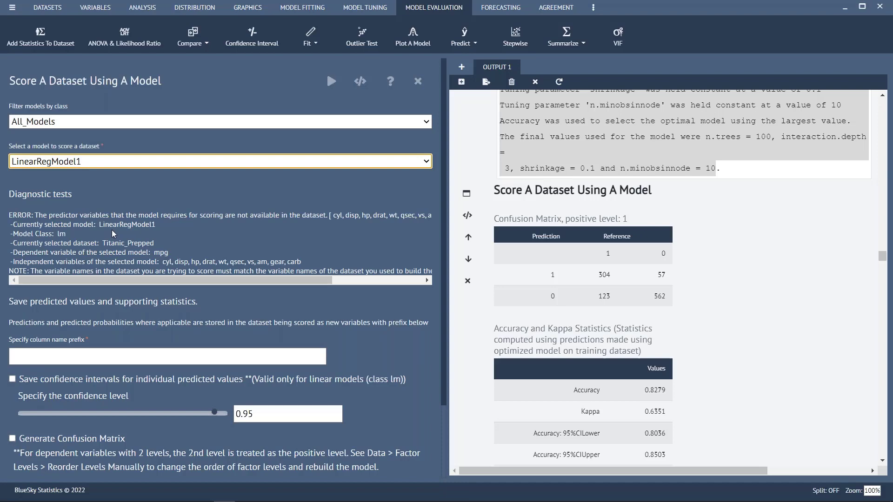
pyautogui.click(417, 83)
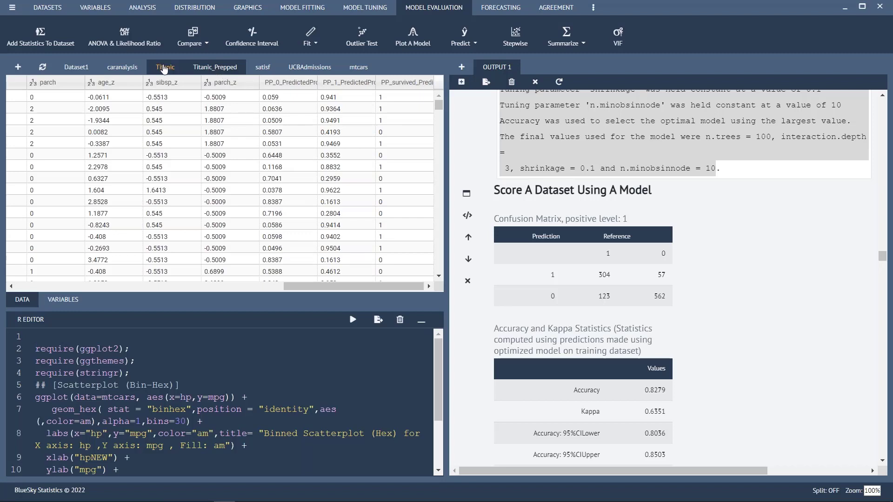
# Check the Model Scoring diagnostic tests for LinearRegModel1 against the mtcars dataset, and close without scoring.
pyautogui.click(122, 67)
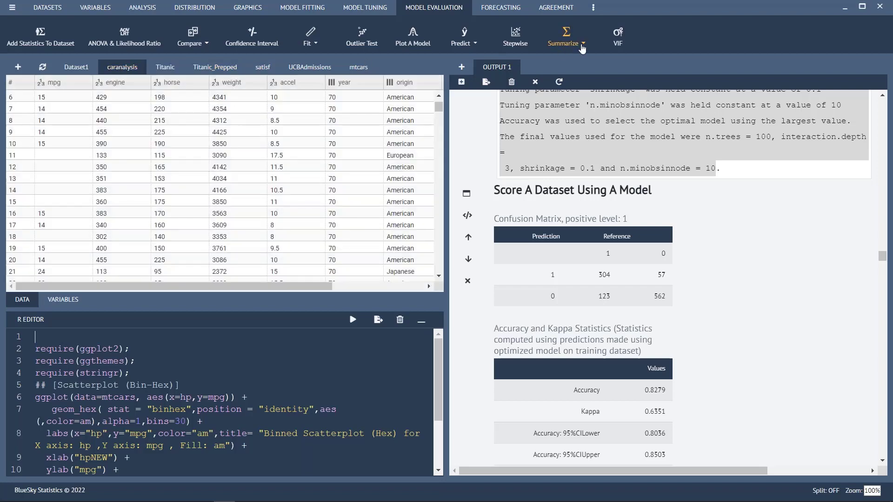
pyautogui.click(358, 67)
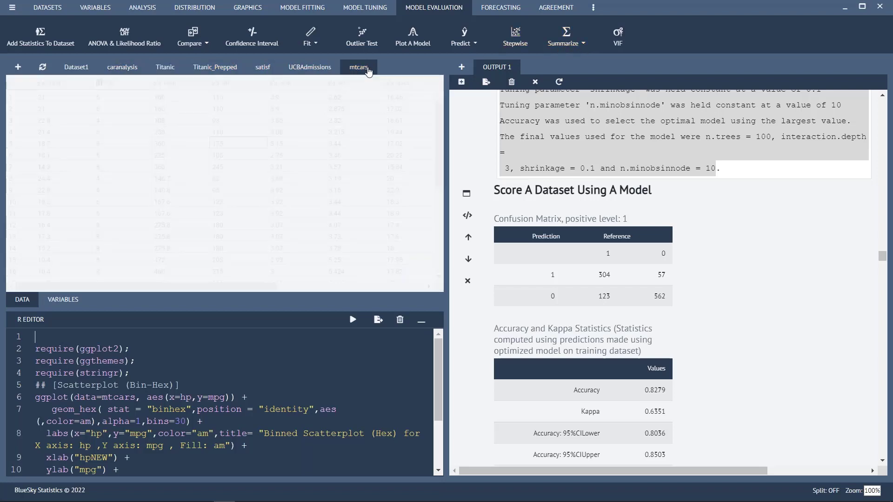
pyautogui.click(467, 39)
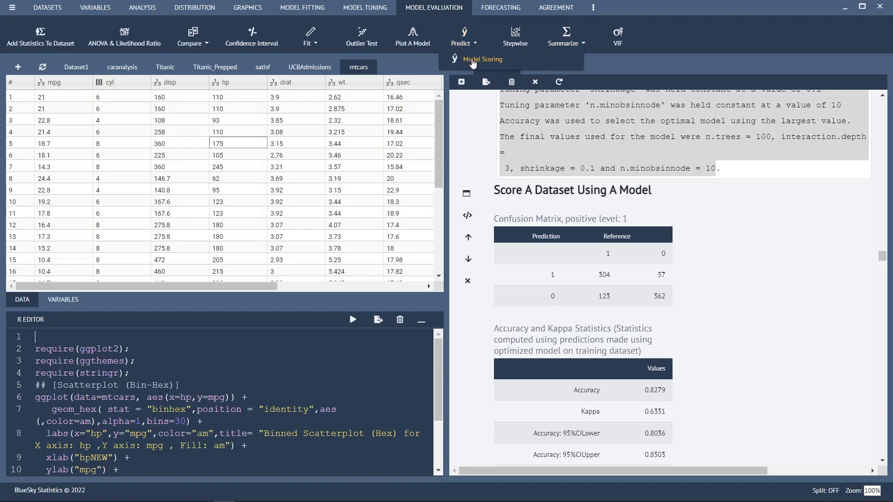
pyautogui.click(482, 59)
pyautogui.click(68, 161)
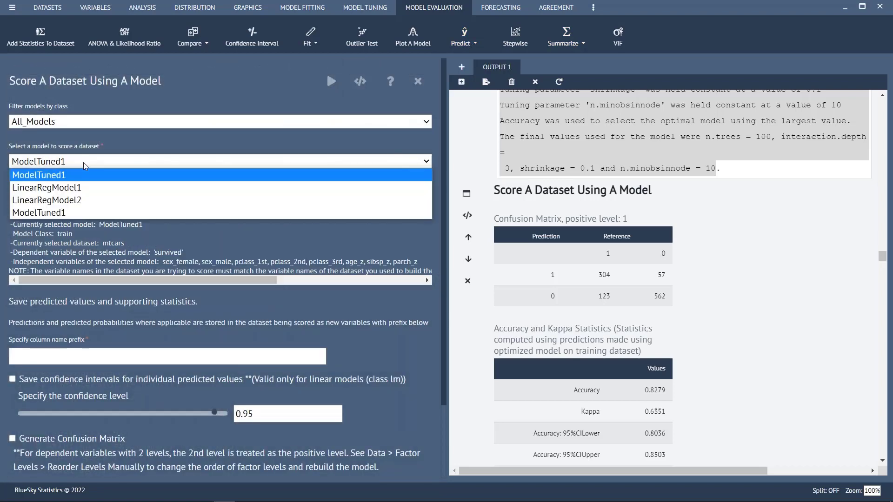
pyautogui.click(68, 187)
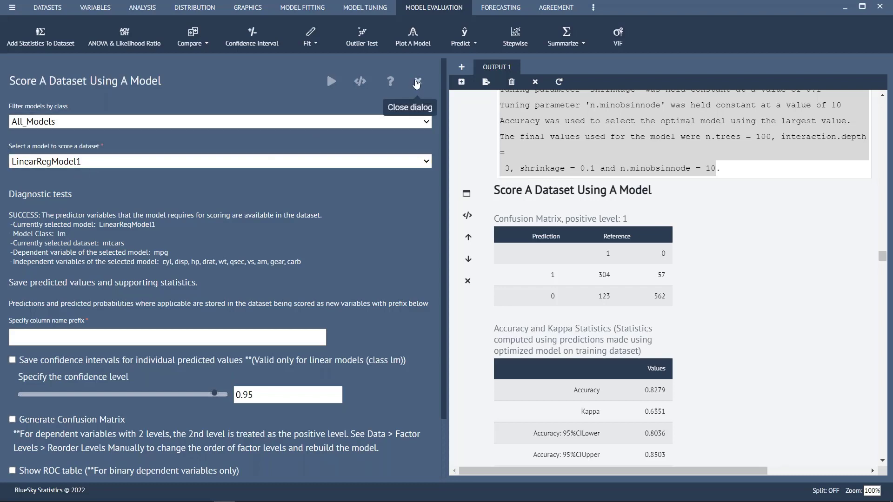
pyautogui.click(416, 83)
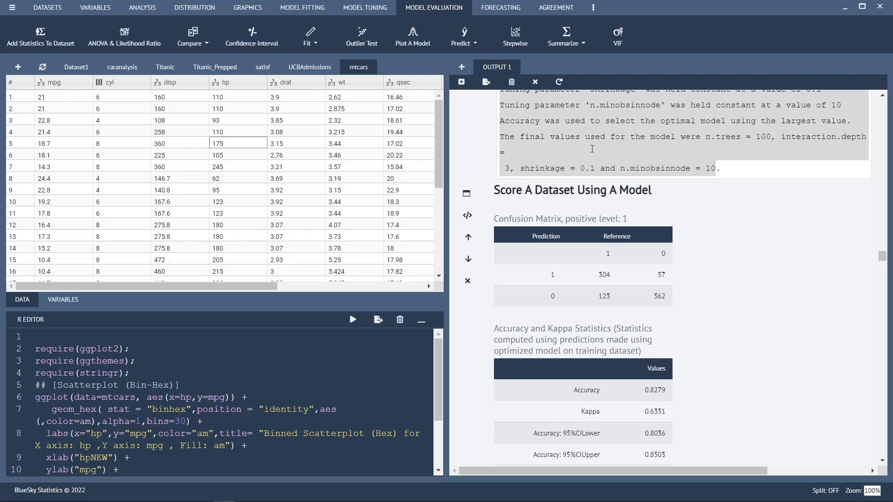
# Look back through the session output from the scoring results up to the Open Dataset entries at its start.
pyautogui.click(12, 9)
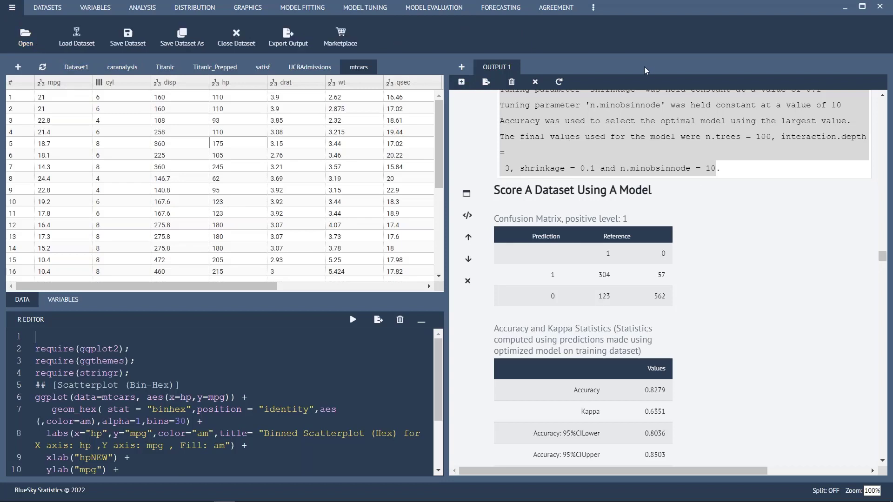
pyautogui.scroll(-3, 640, 249)
pyautogui.scroll(4, 640, 249)
pyautogui.scroll(-5, 640, 249)
pyautogui.scroll(10, 640, 248)
pyautogui.scroll(2, 640, 249)
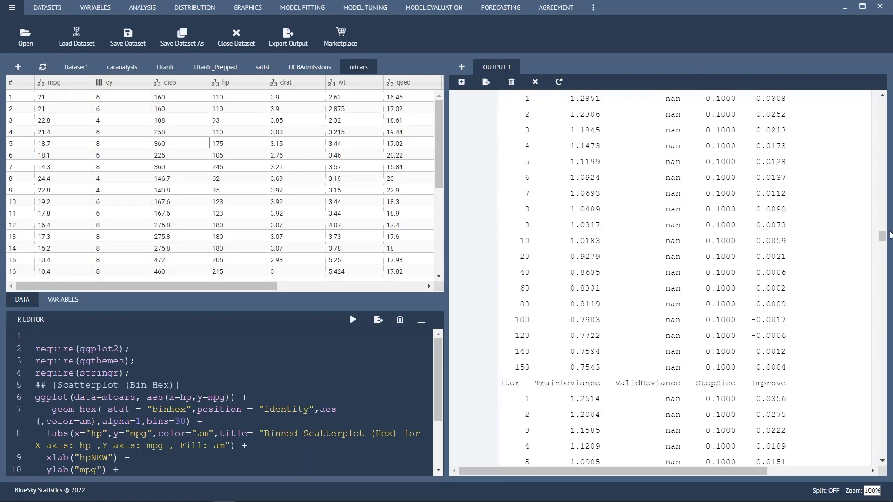
pyautogui.moveTo(883, 240); pyautogui.dragTo(882, 67)
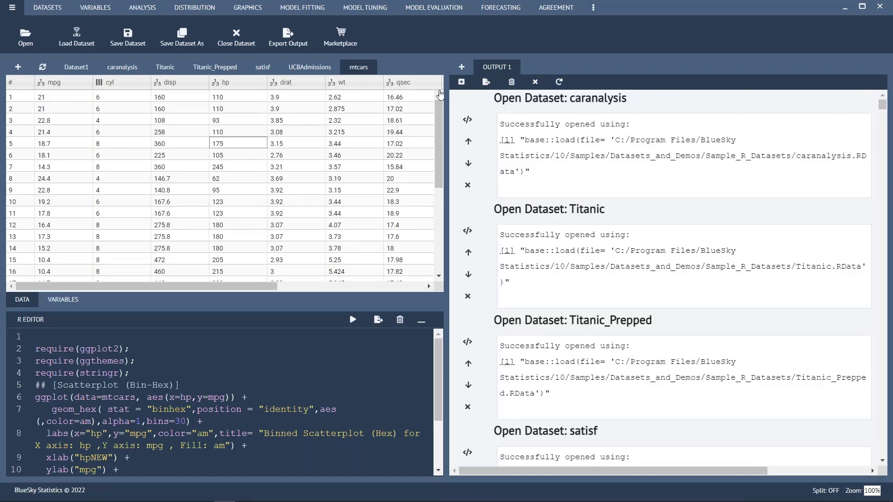
# Export the session output to the Documents folder as a BlueSky file named "Analysis to review".
pyautogui.click(486, 82)
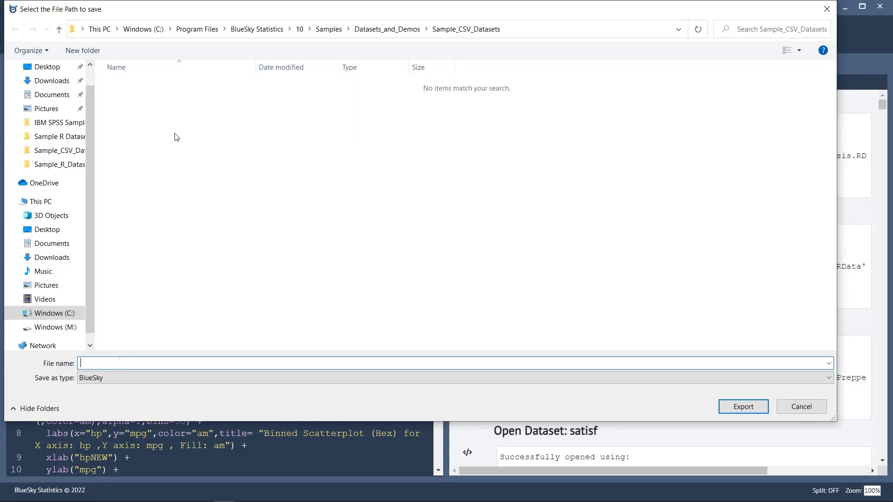
pyautogui.click(58, 244)
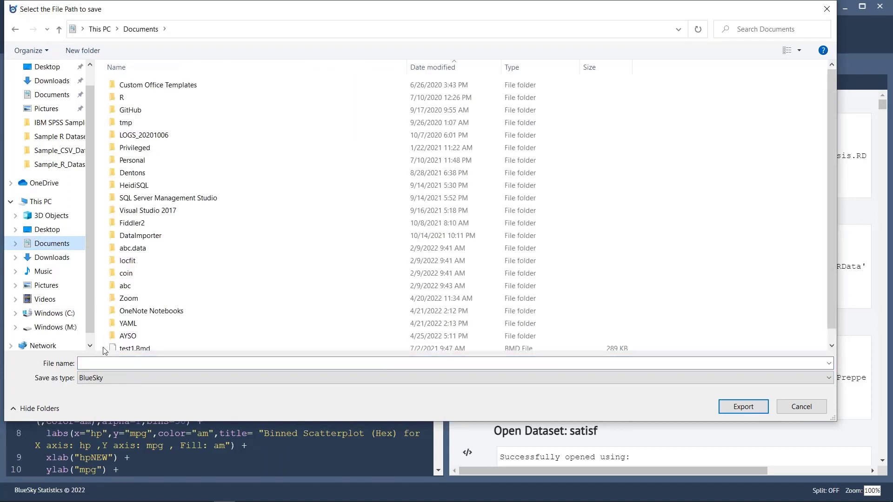
pyautogui.click(98, 364)
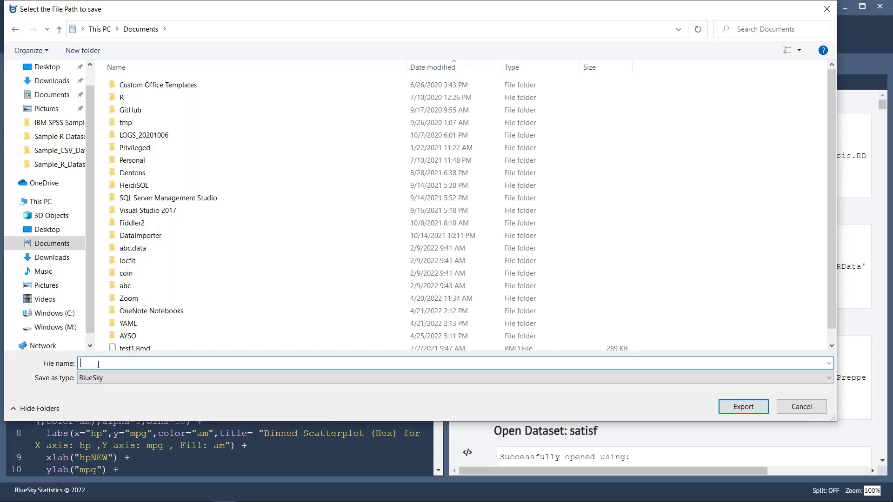
pyautogui.write('T')
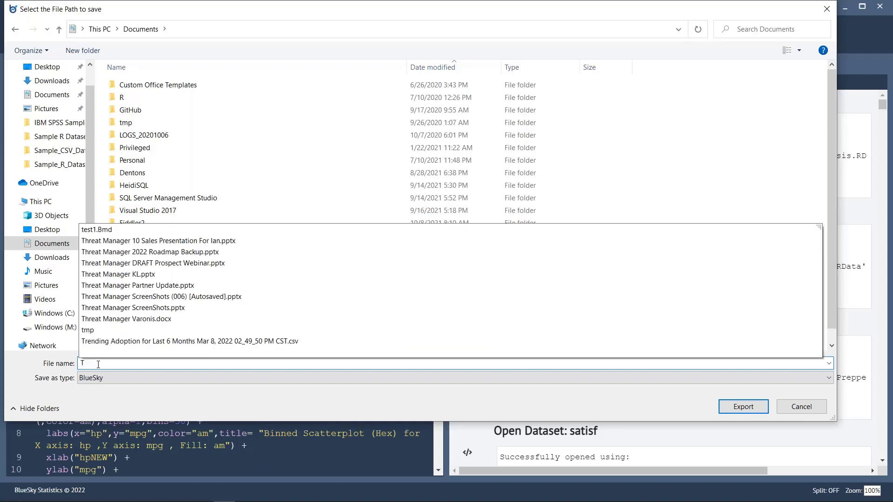
pyautogui.press('BackSpace')
pyautogui.write('A')
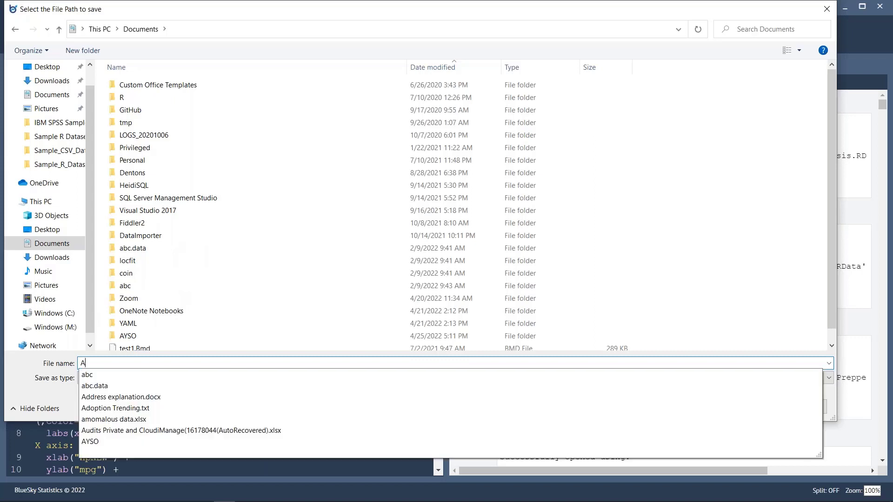
pyautogui.write('nalysis to review')
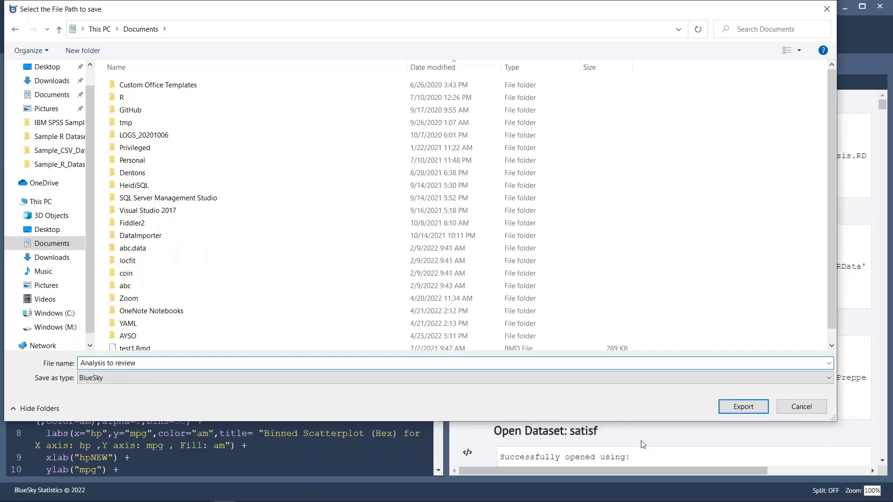
pyautogui.click(755, 409)
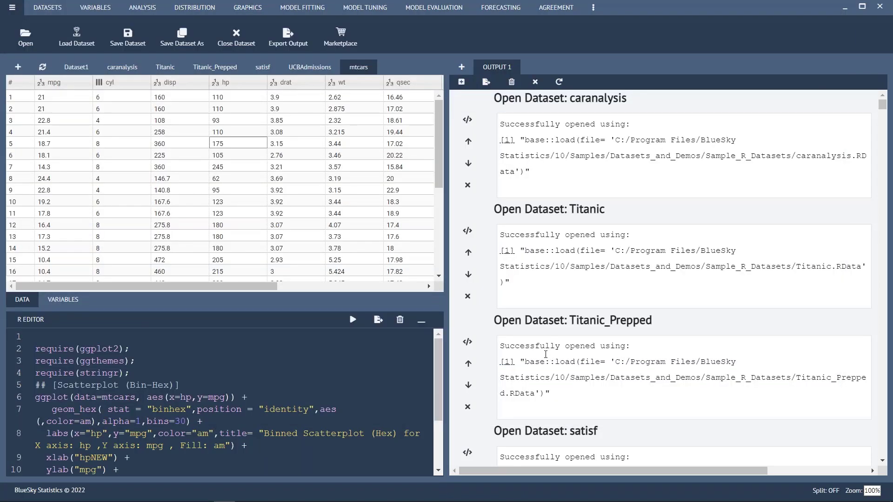
# Open the saved output file Saved Results.Bmd from the Downloads folder.
pyautogui.scroll(-20, 642, 350)
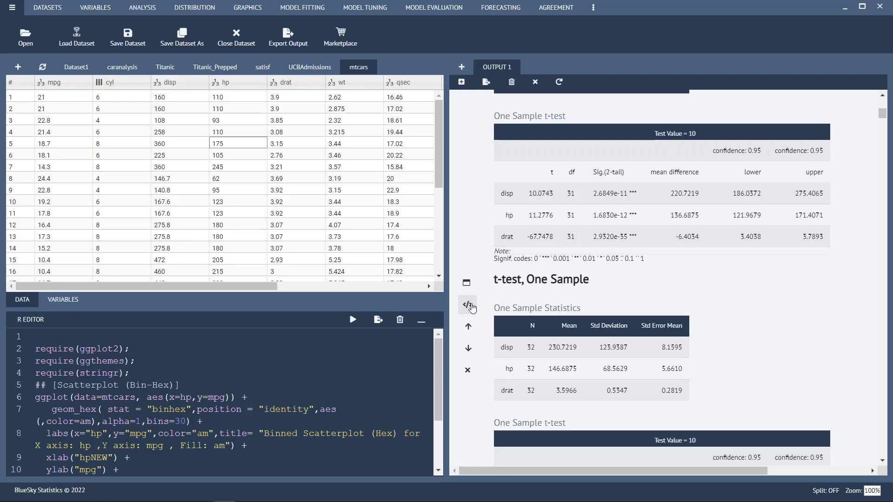
pyautogui.click(26, 36)
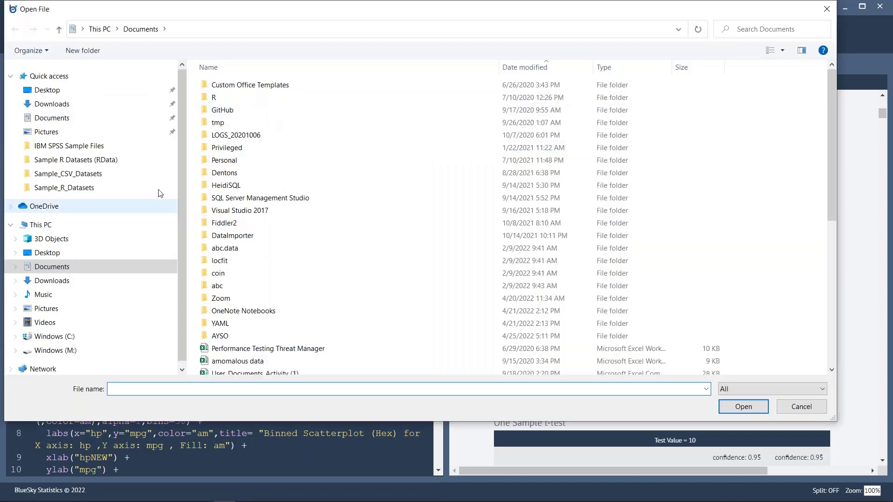
pyautogui.click(59, 119)
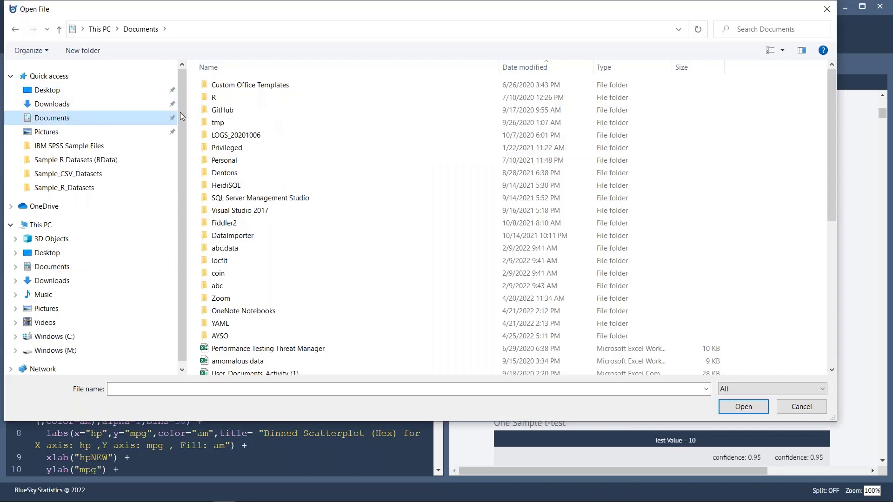
pyautogui.click(52, 132)
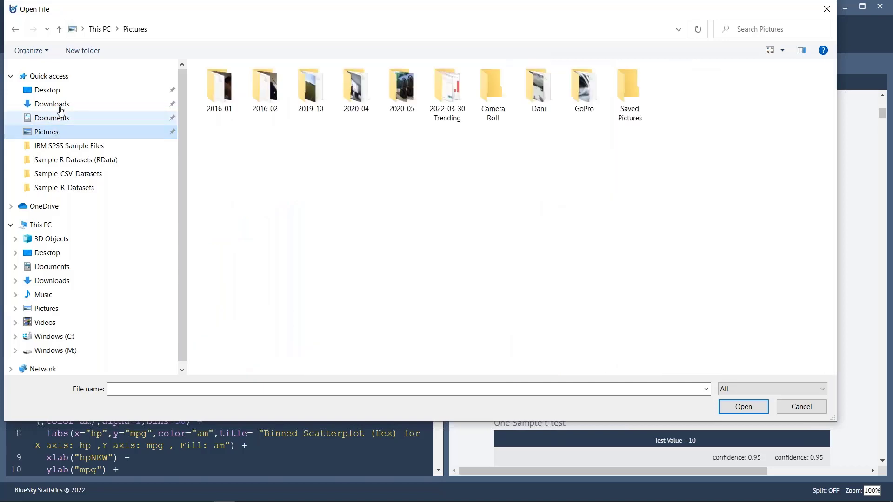
pyautogui.click(63, 104)
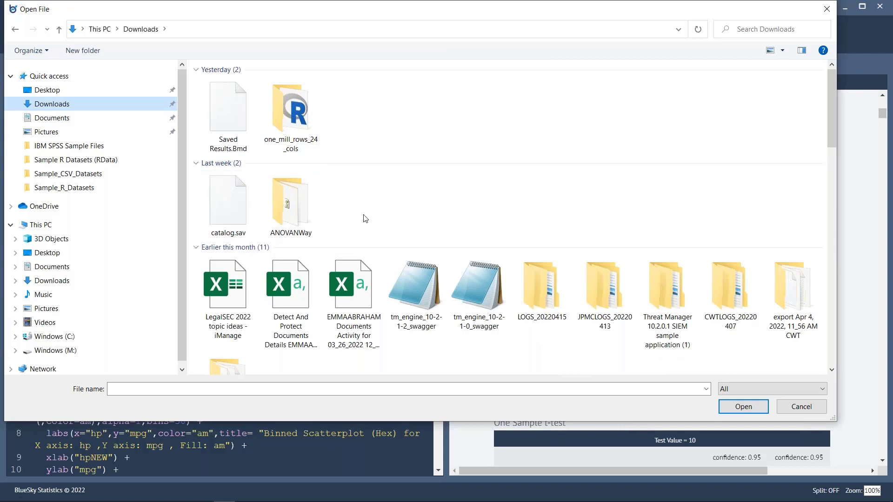
pyautogui.click(234, 111)
pyautogui.click(743, 406)
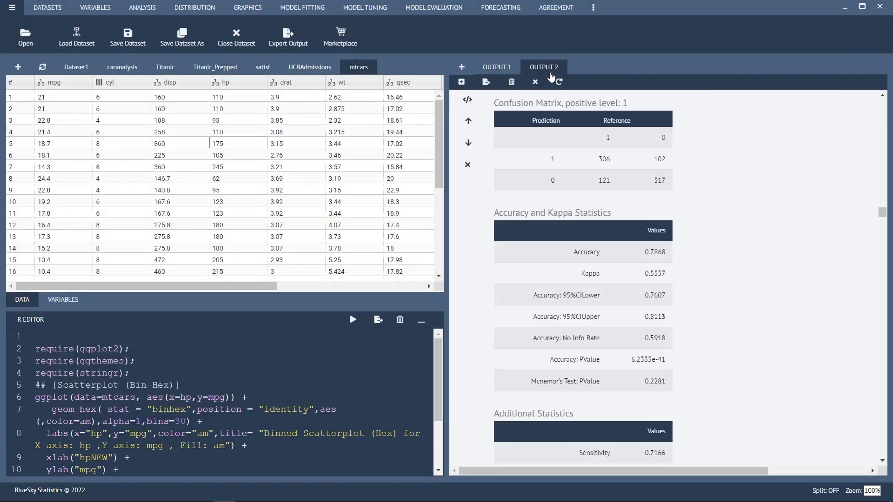
# Examine the reopened output's confusion matrix, accuracy and kappa statistics, additional statistics and ROC table.
pyautogui.scroll(-6, 628, 184)
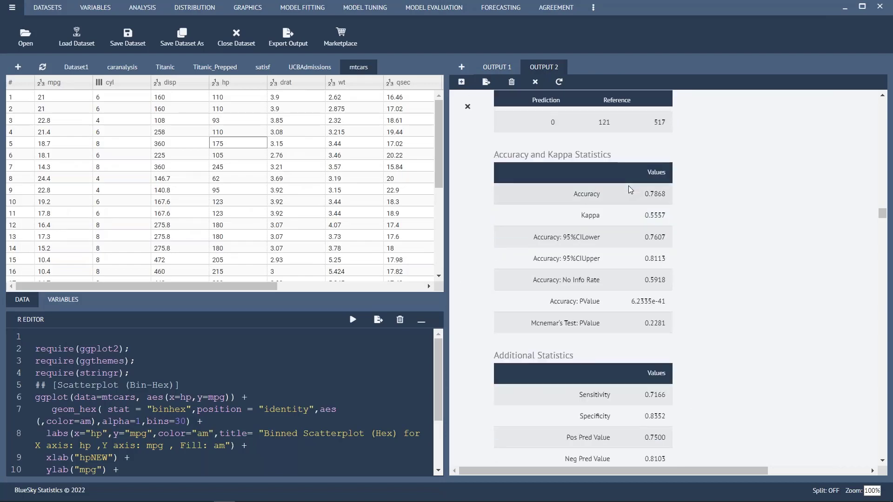
pyautogui.scroll(3, 615, 275)
pyautogui.scroll(-8, 616, 275)
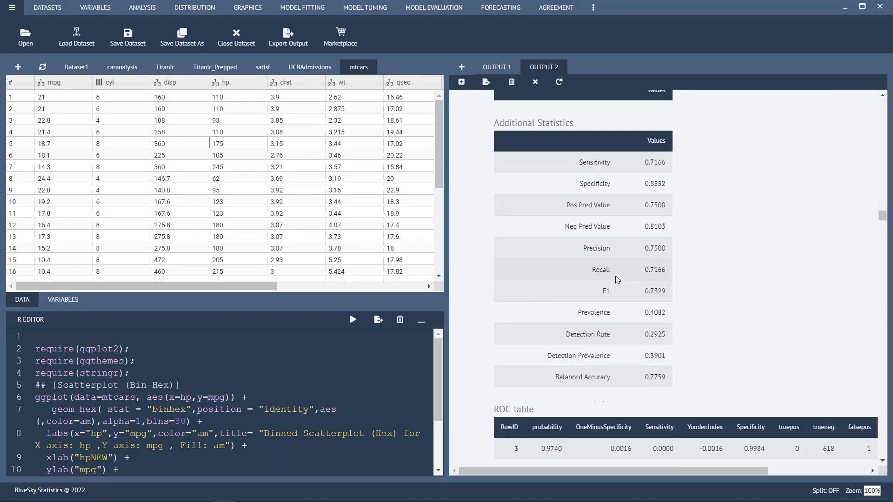
# Reopen the dialog of the first Logistic Regression in the saved output, review the Logistic1 model's variables, and close it.
pyautogui.scroll(-15, 615, 275)
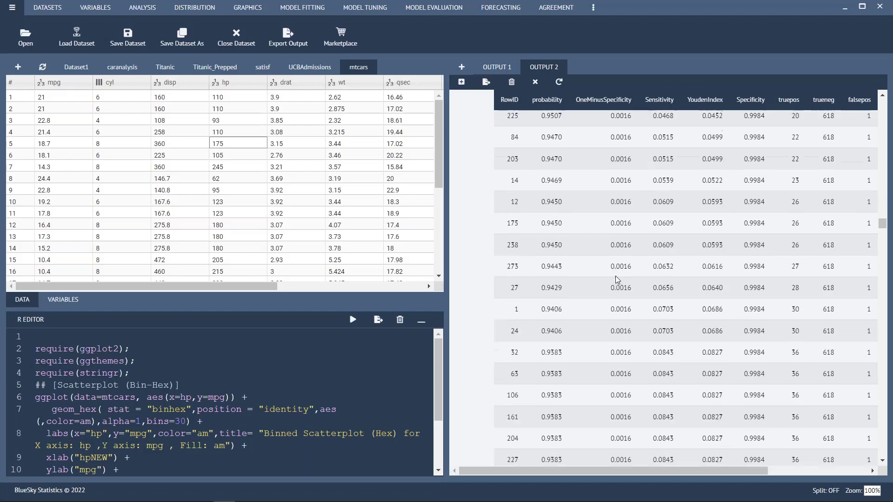
pyautogui.scroll(-15, 593, 381)
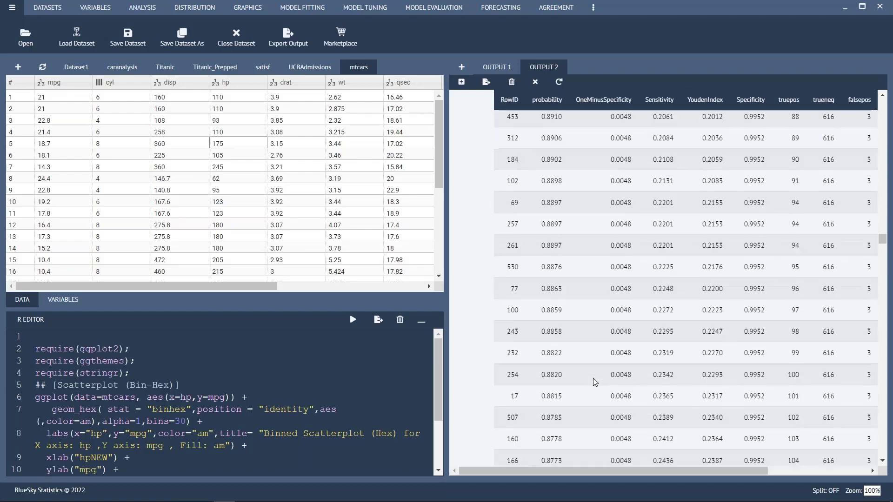
pyautogui.scroll(-5, 593, 378)
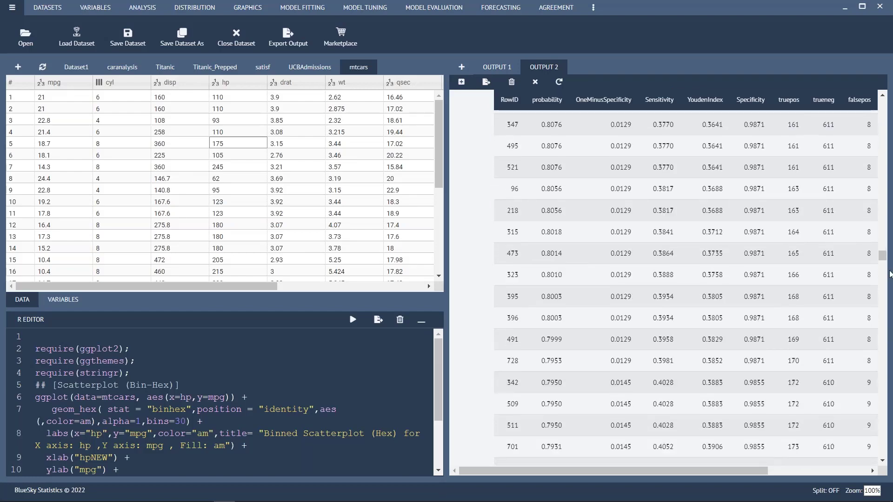
pyautogui.moveTo(882, 256); pyautogui.dragTo(883, 173)
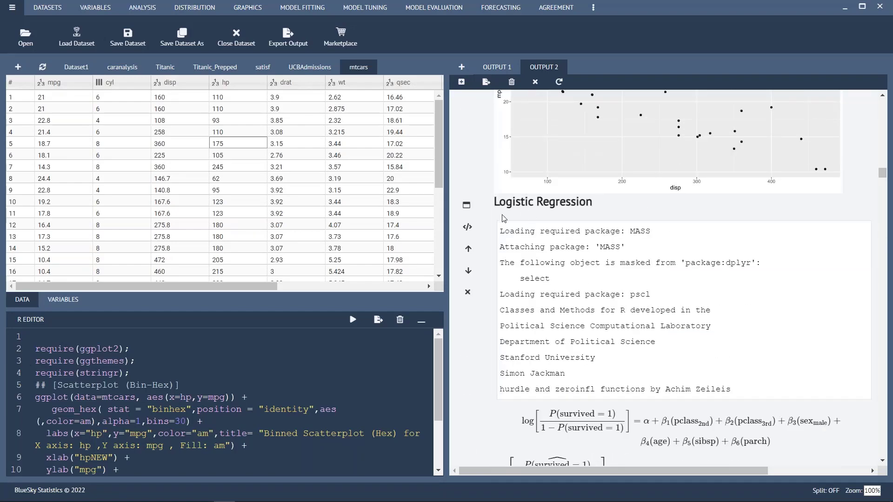
pyautogui.click(468, 206)
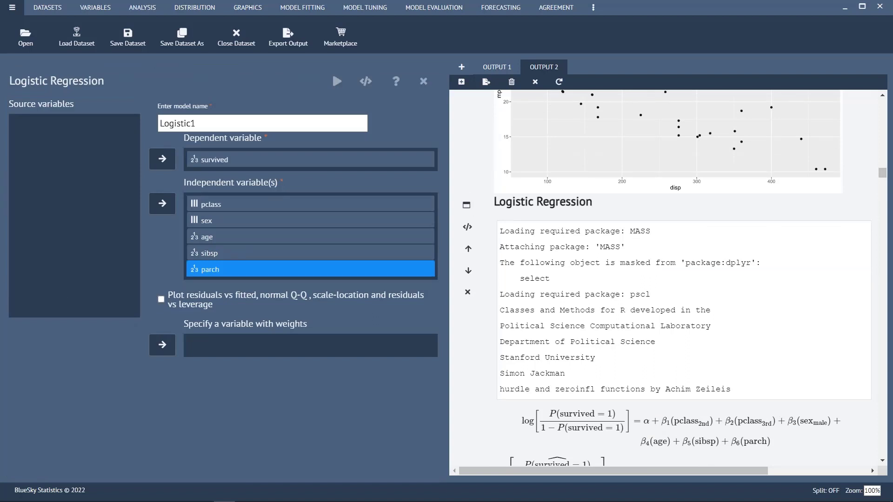
pyautogui.keyDown('ctrl'); pyautogui.click(428, 235); pyautogui.keyUp('ctrl')
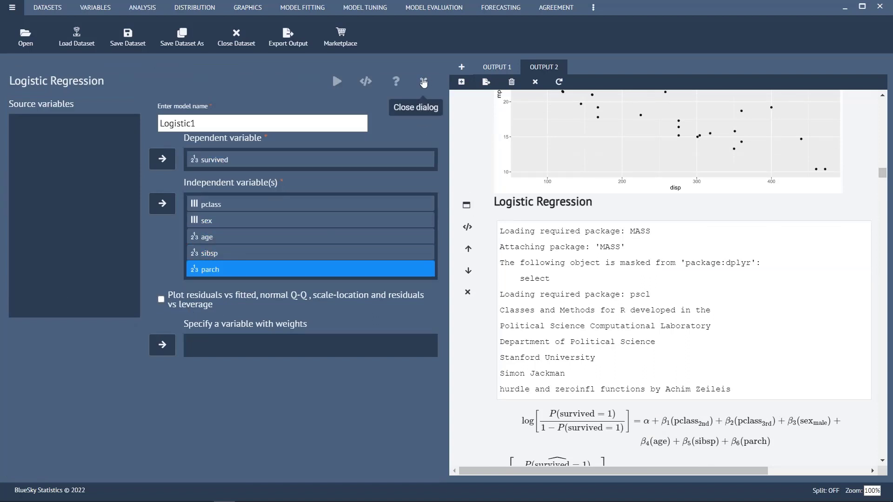
pyautogui.click(423, 82)
# Review the logistic regression coefficients, then check the dialog behind the first ANOVA & Likelihood Ratio Test and close it.
pyautogui.scroll(-15, 550, 323)
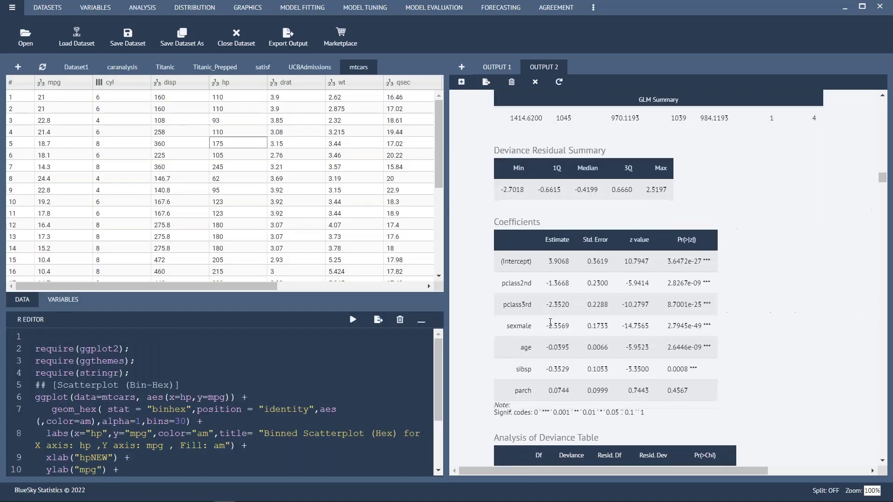
pyautogui.scroll(-4, 550, 323)
pyautogui.scroll(3, 550, 323)
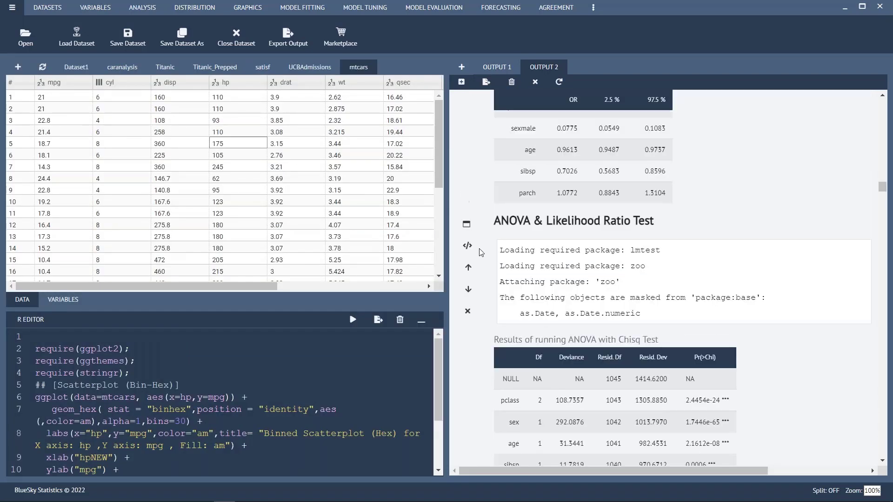
pyautogui.click(471, 226)
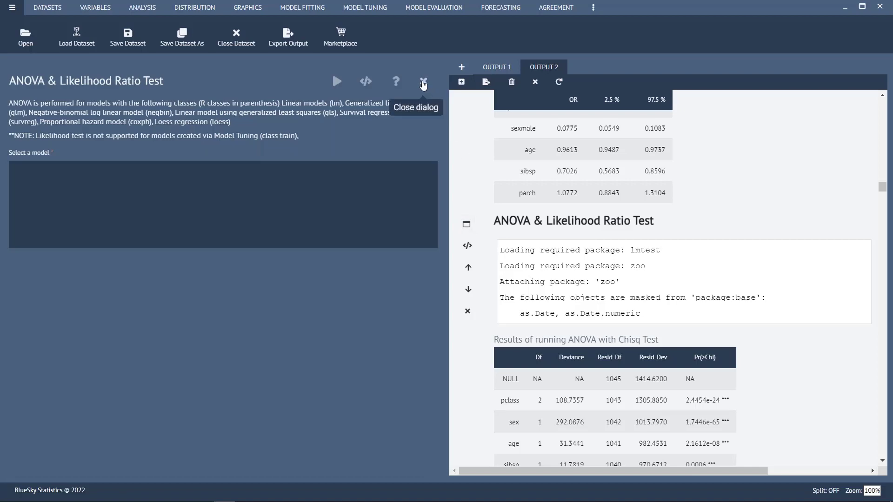
pyautogui.click(423, 82)
# Reopen the dialog of the second Logistic Regression, review the Logistic2 formula pclass + sex + age, and close it.
pyautogui.scroll(-5, 564, 324)
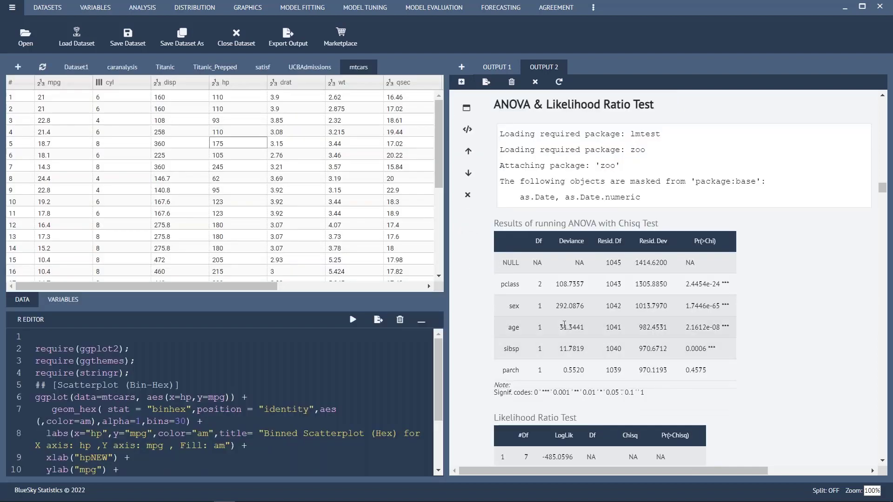
pyautogui.scroll(-5, 564, 324)
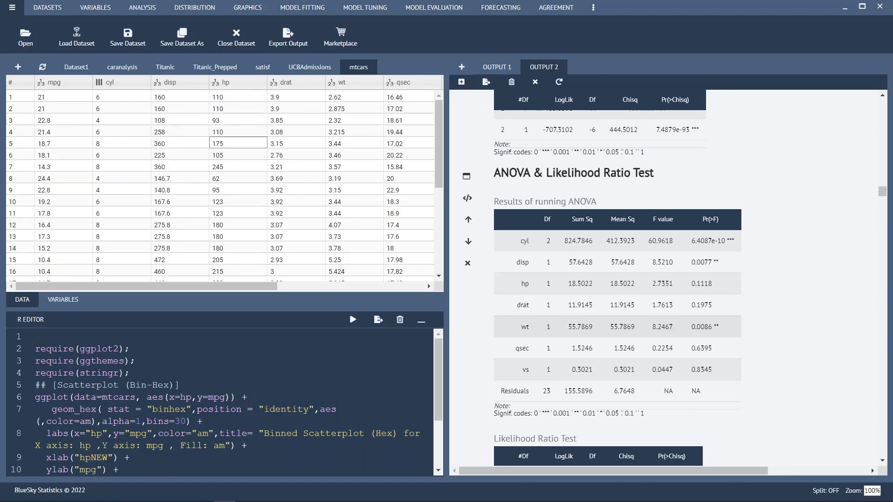
pyautogui.scroll(-7, 564, 324)
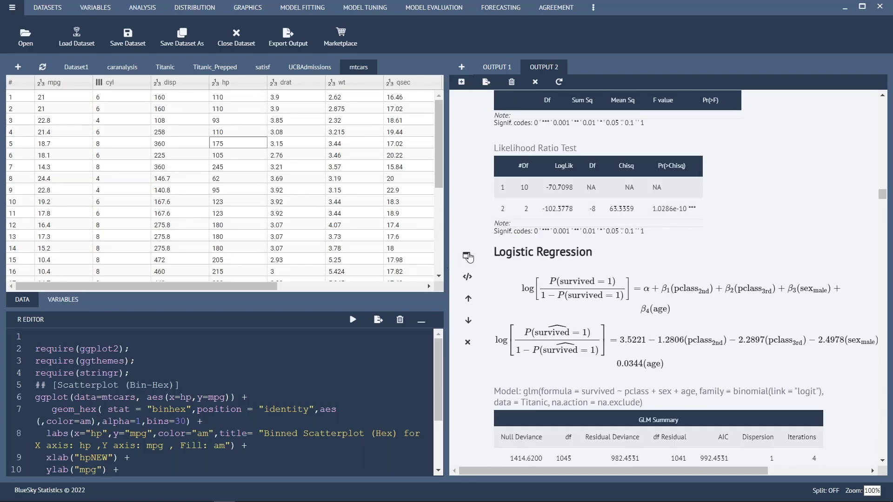
pyautogui.scroll(-10, 585, 346)
pyautogui.scroll(10, 584, 347)
pyautogui.click(471, 257)
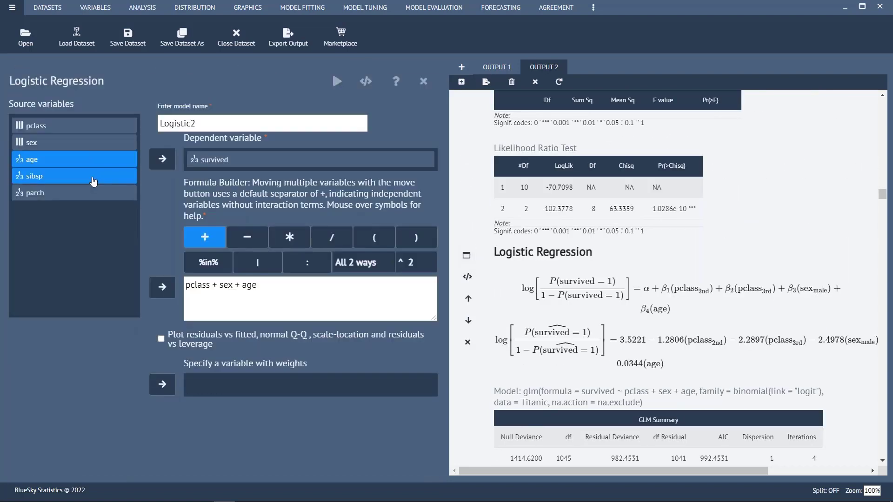
pyautogui.click(423, 83)
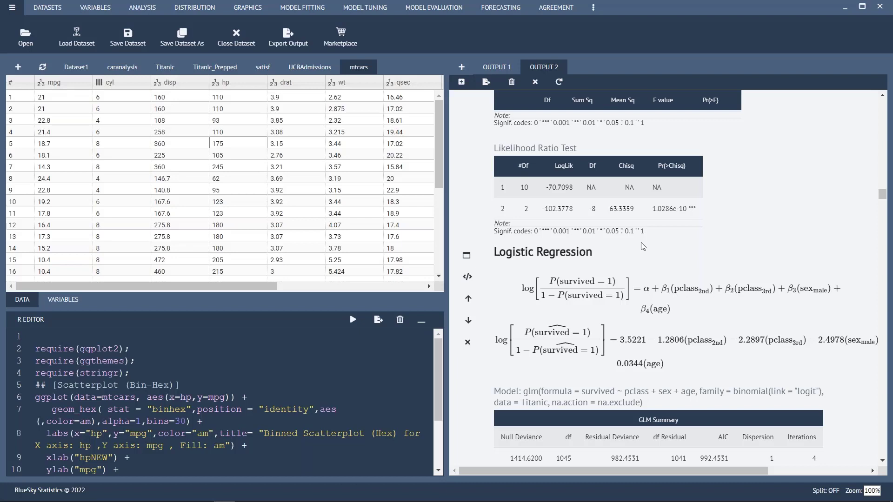
# Open the R workspace dataset one_mill_rows_24_cols from its folder inside Downloads.
pyautogui.click(25, 35)
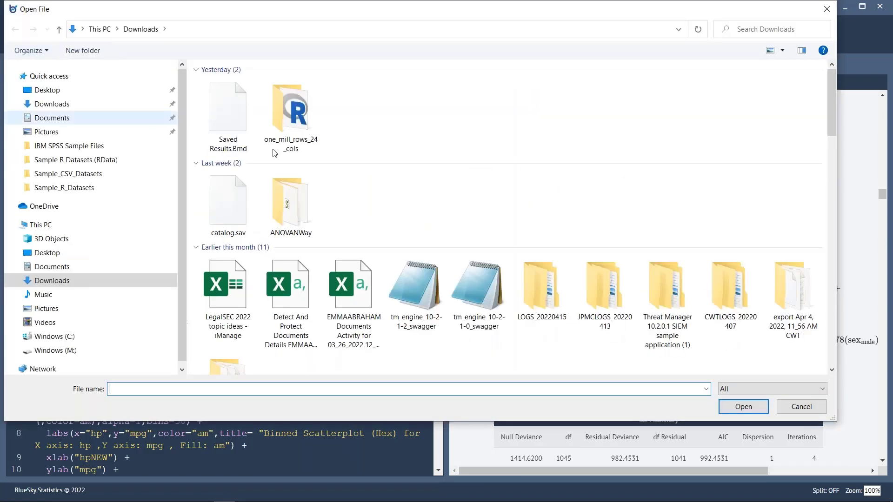
pyautogui.click(296, 119)
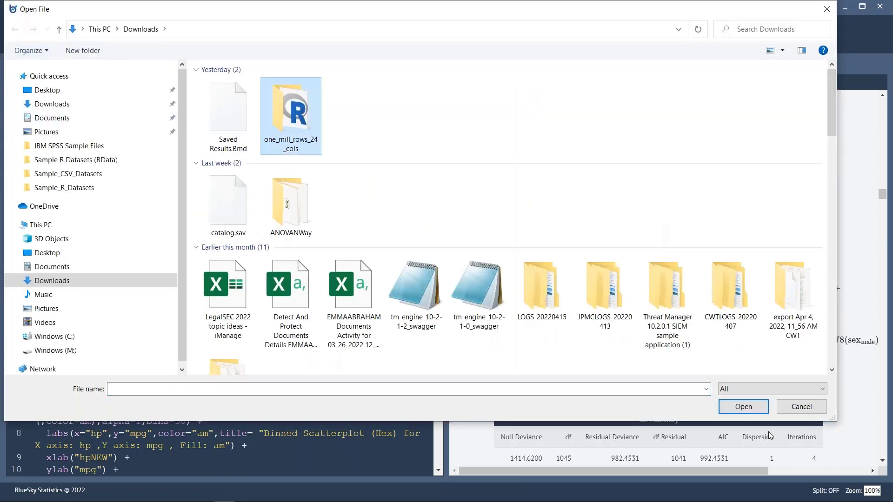
pyautogui.click(743, 407)
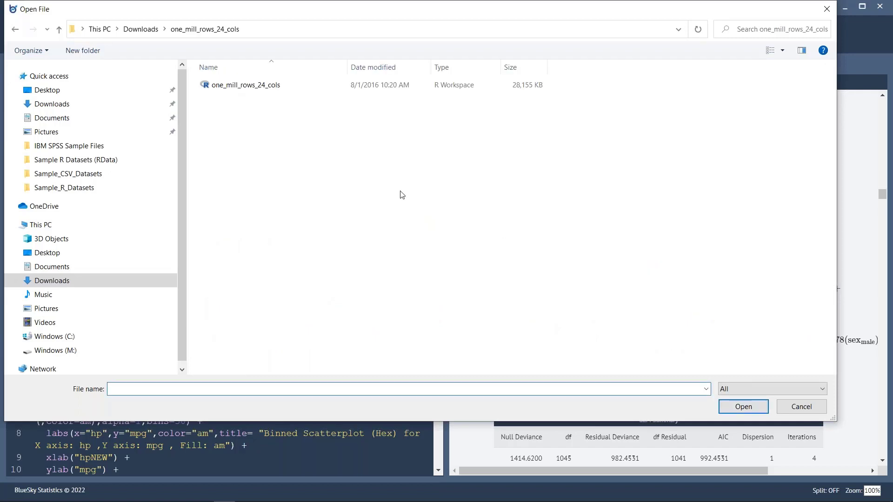
pyautogui.click(285, 85)
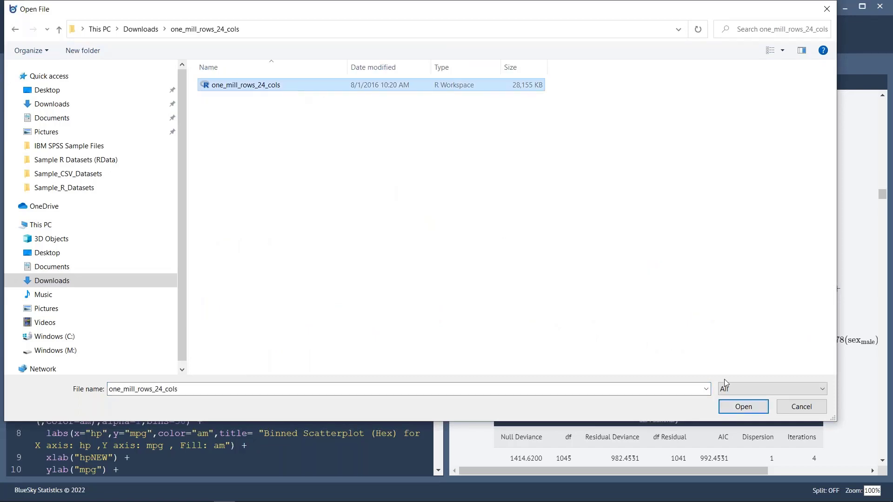
pyautogui.click(743, 406)
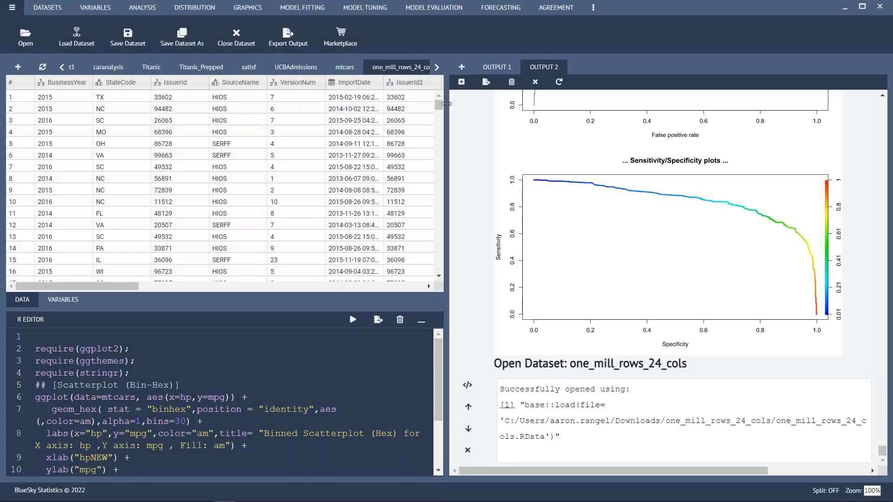
# Examine the last rows of the one_mill_rows_24_cols dataset, widening the row-number column to read the row numbers.
pyautogui.moveTo(440, 110); pyautogui.dragTo(440, 276)
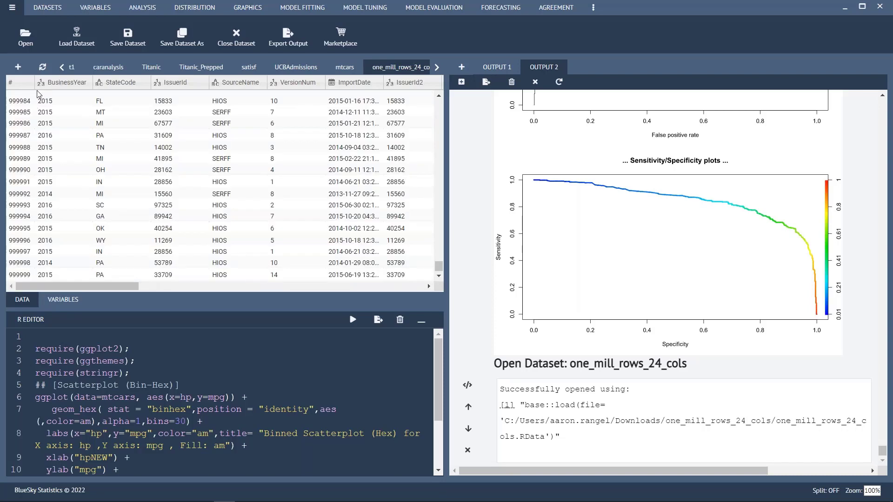
pyautogui.moveTo(41, 79); pyautogui.dragTo(55, 81)
pyautogui.scroll(1, 38, 163)
pyautogui.scroll(5, 37, 164)
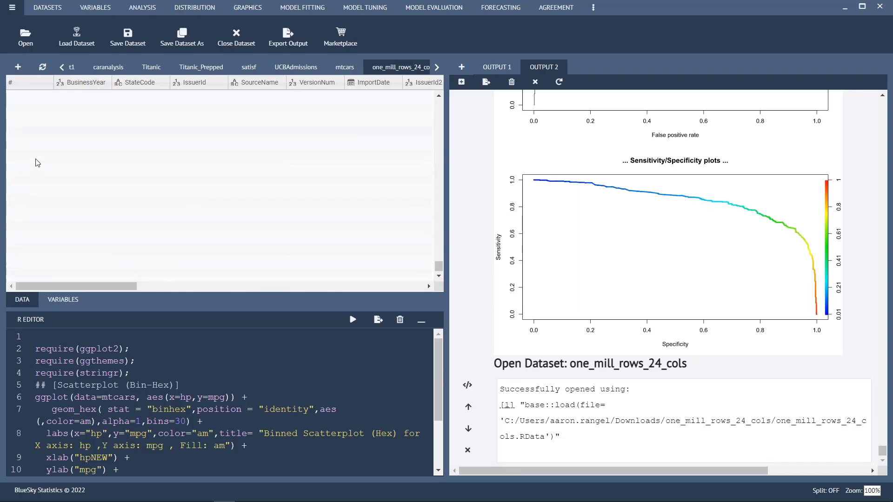
pyautogui.scroll(5, 38, 163)
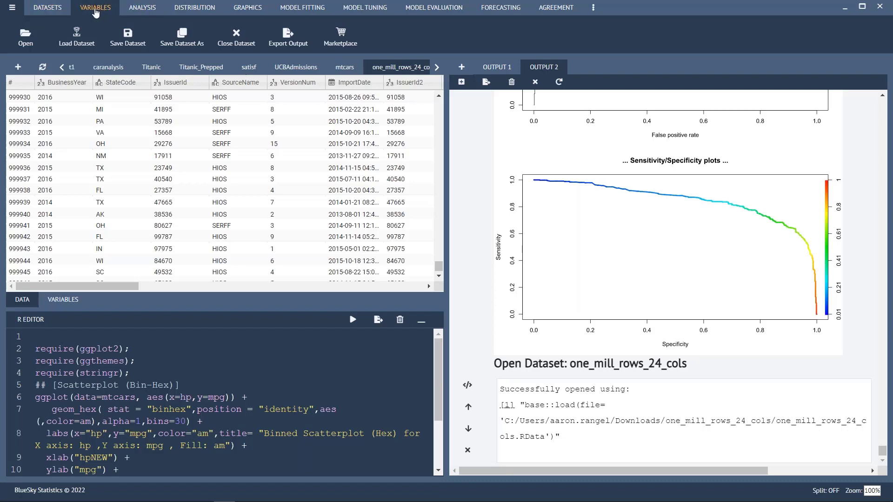
# Survey the available dataset, variable, analysis, distribution and model fitting commands, including the factor level and missing value options.
pyautogui.click(60, 8)
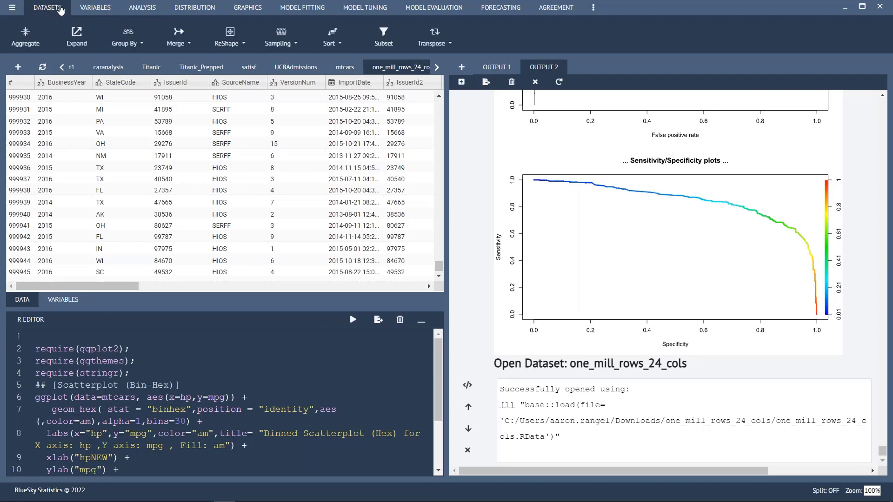
pyautogui.click(105, 14)
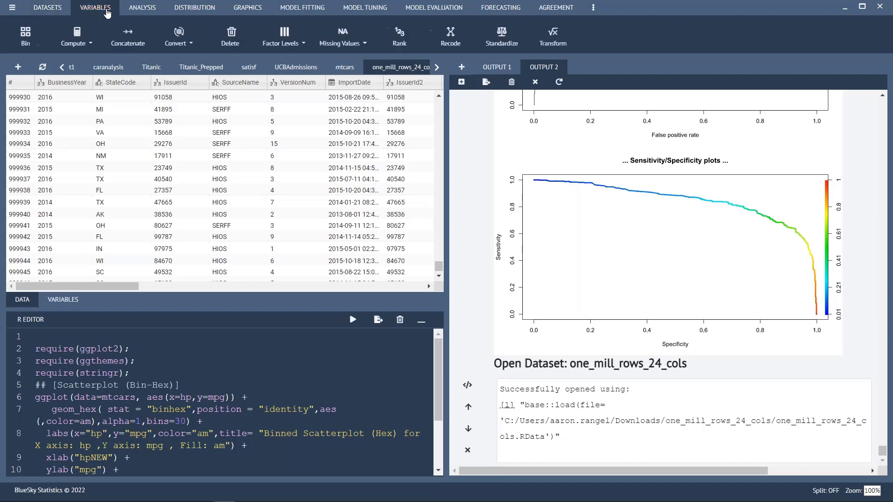
pyautogui.click(305, 45)
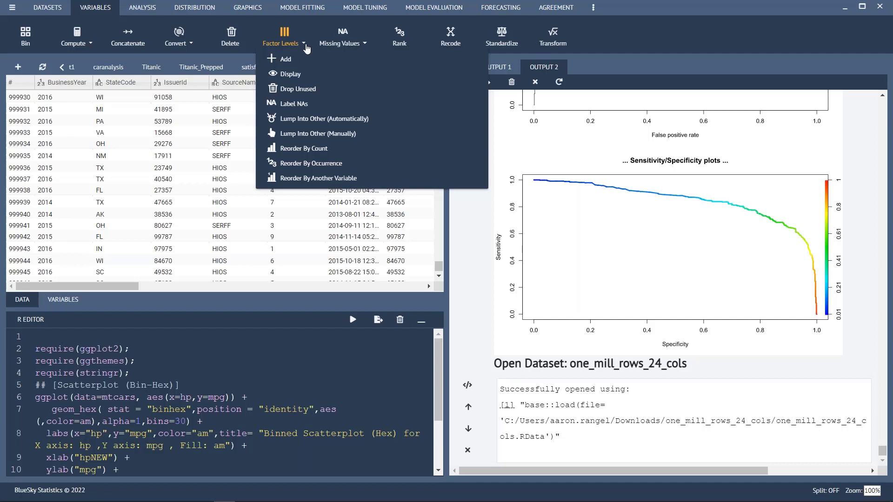
pyautogui.click(356, 45)
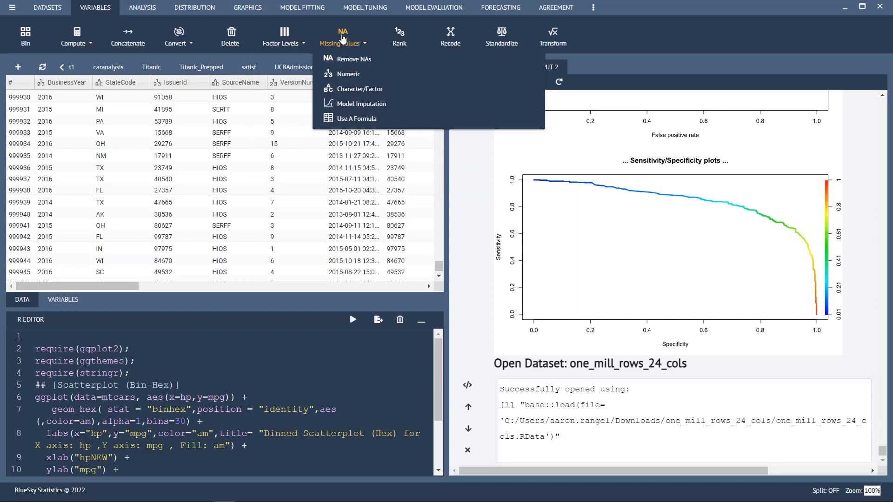
pyautogui.click(139, 7)
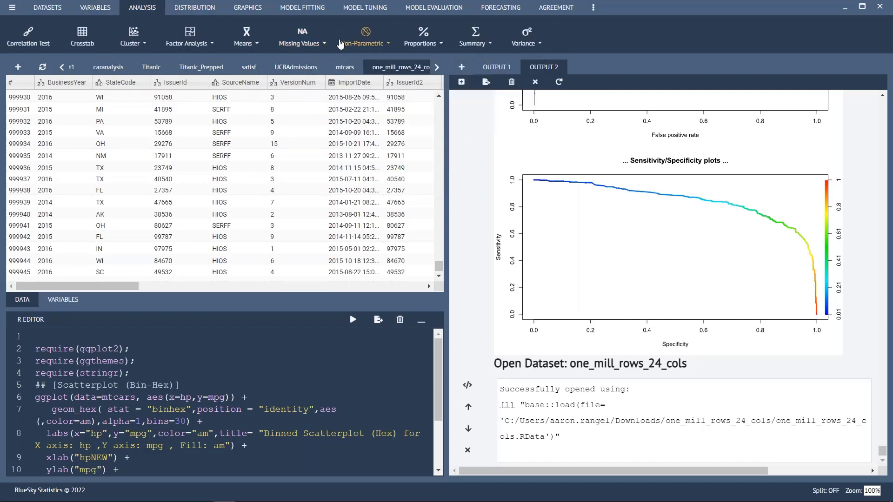
pyautogui.click(194, 8)
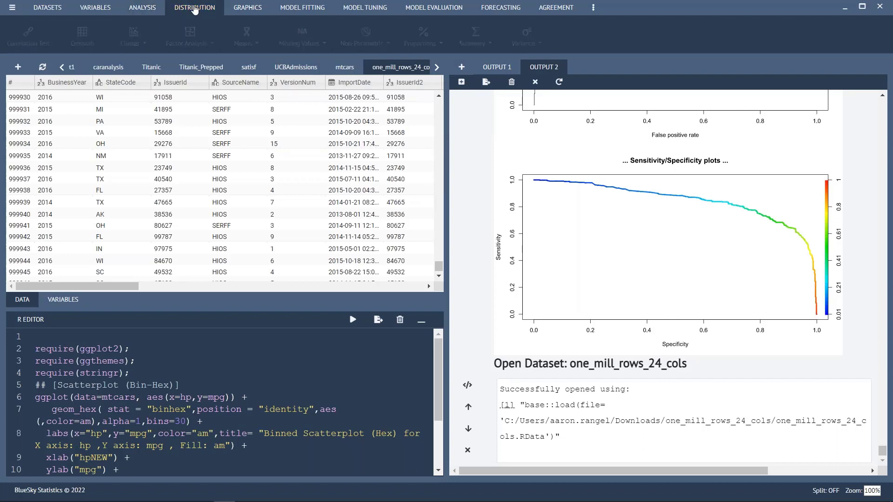
pyautogui.click(315, 8)
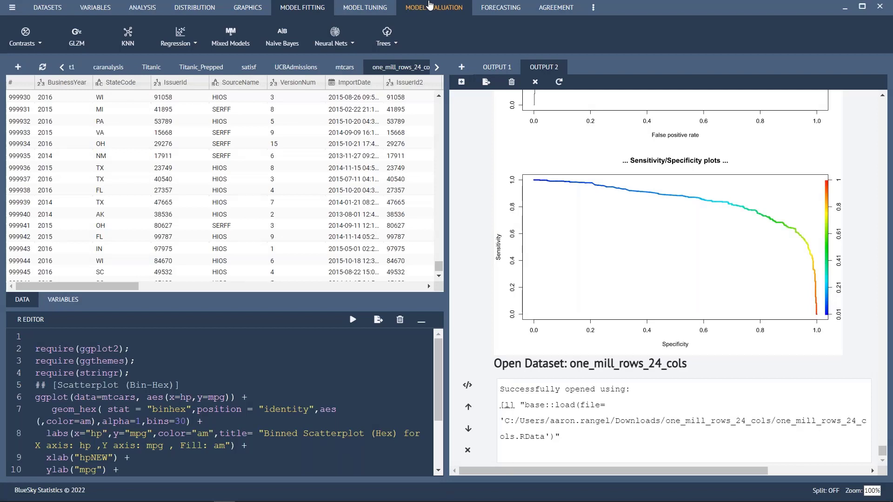
# Switch to the PowerPoint presentation, start the slide show from slide 11 and advance to the BlueSky Statistics Editions slide.
pyautogui.hotkey('alt', 'Tab')
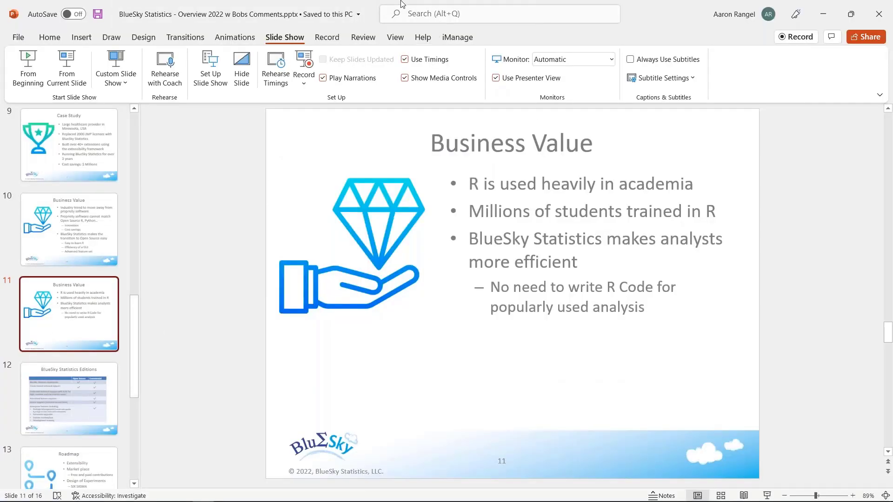
pyautogui.click(69, 75)
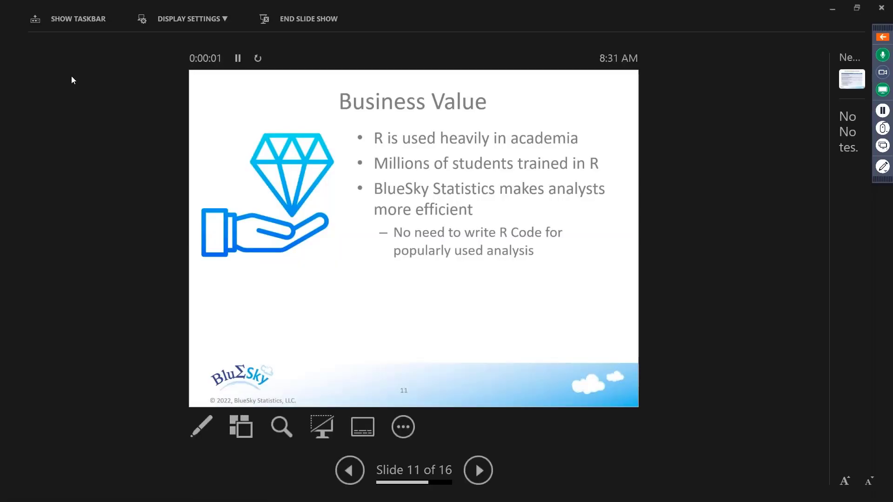
pyautogui.press('Right')
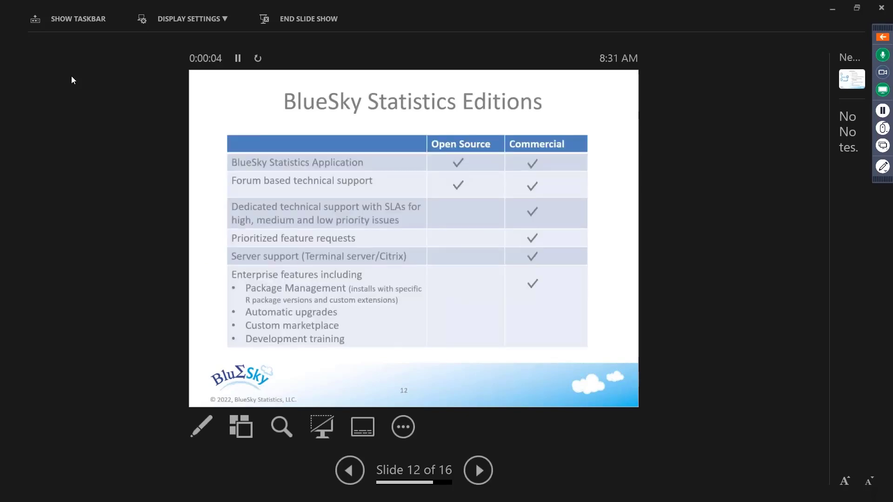
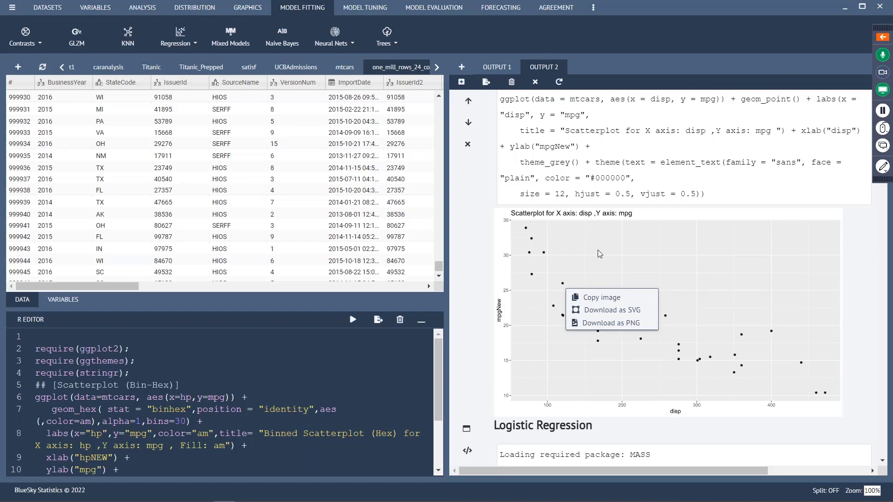
# Switch to the PowerPoint presentation's Thank You slide and return to BlueSky Statistics.
pyautogui.hotkey('alt', 'Tab')
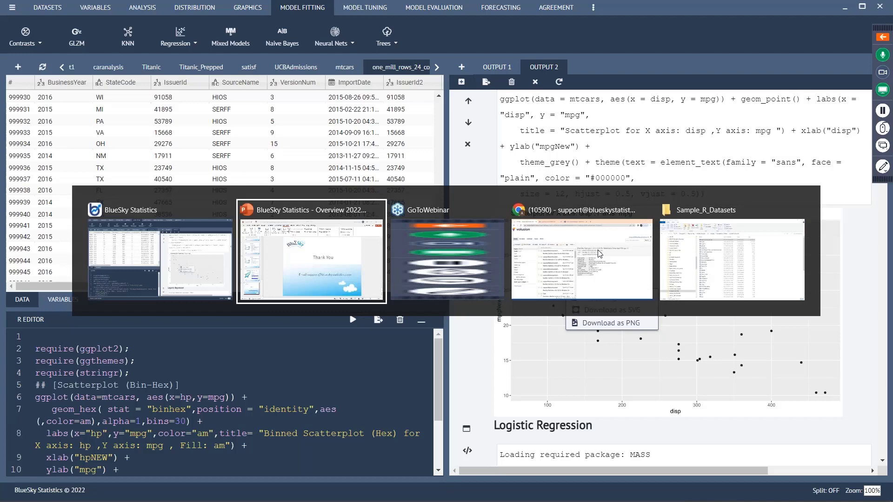
pyautogui.hotkey('alt', 'Tab')
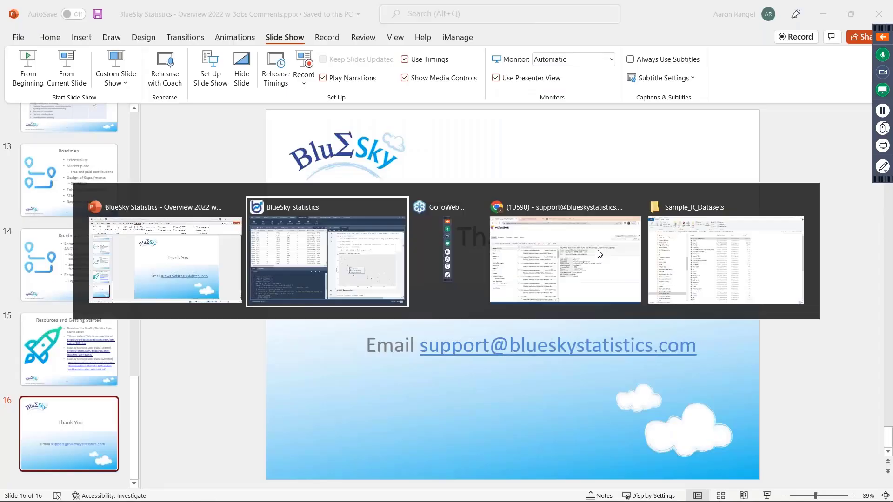
# Switch to the PowerPoint presentation, show the Thank You slide as a slide show, end it and return to BlueSky Statistics.
pyautogui.hotkey('alt', 'Tab')
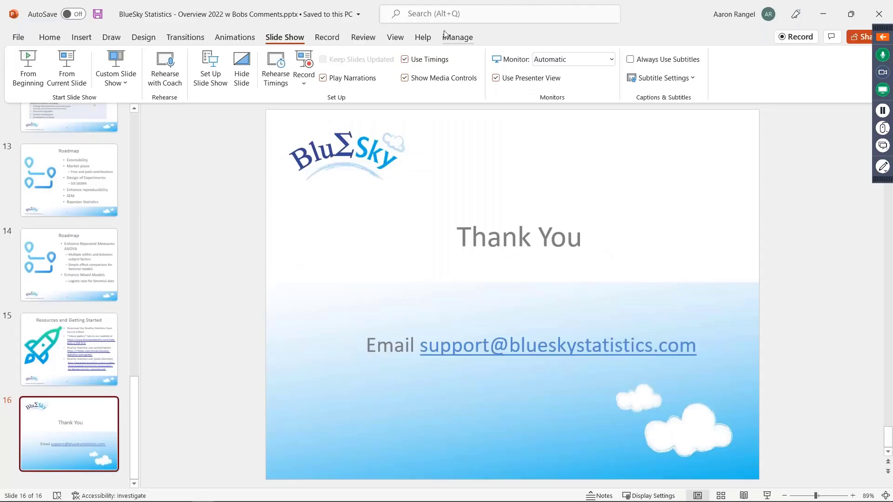
pyautogui.click(363, 37)
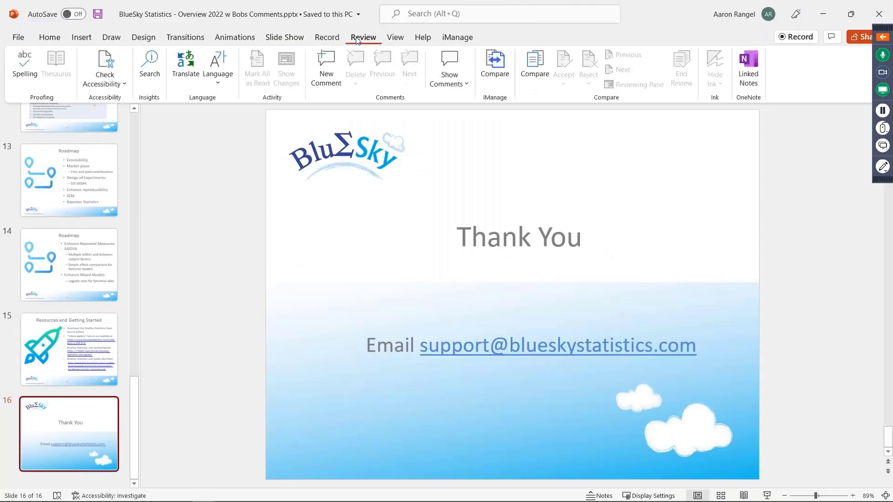
pyautogui.click(289, 39)
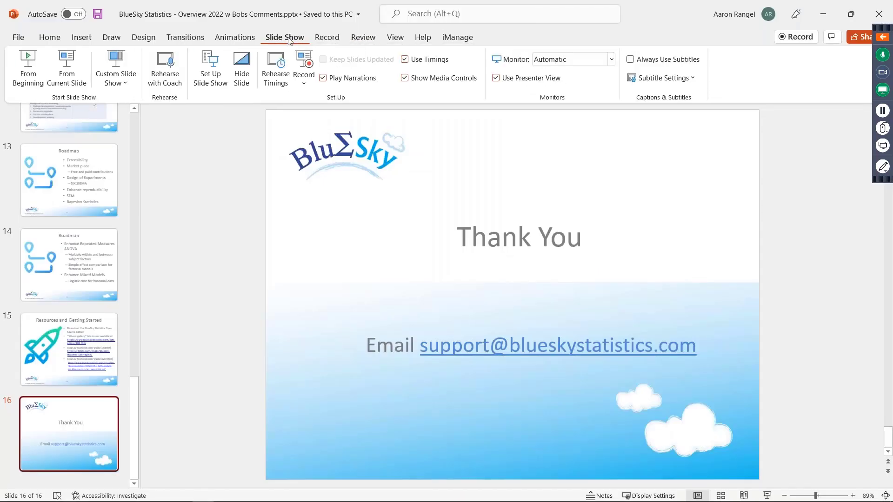
pyautogui.click(72, 88)
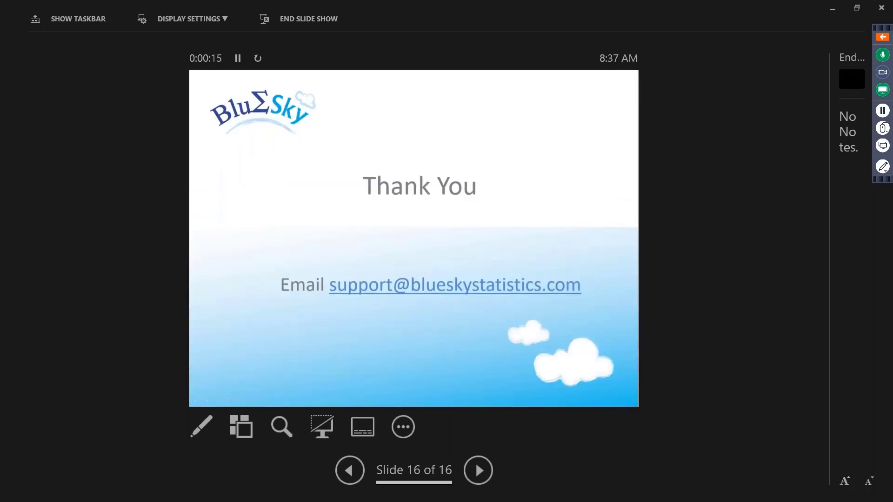
pyautogui.press('Escape')
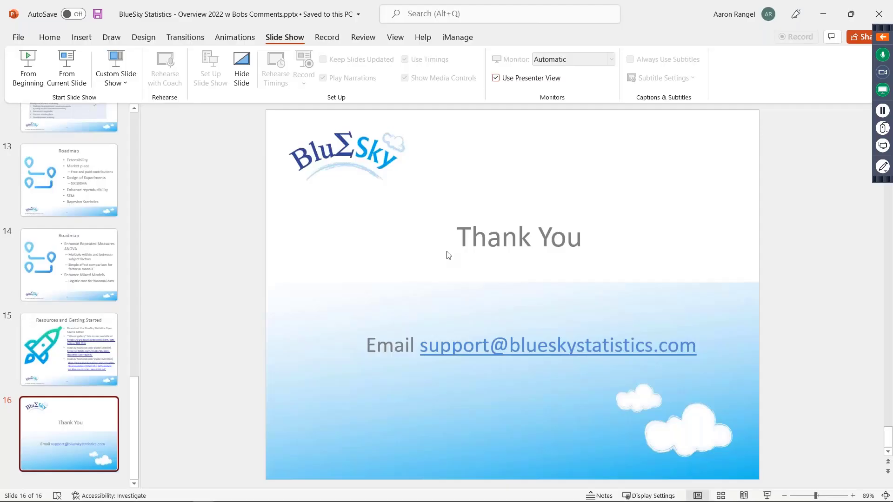
pyautogui.hotkey('alt', 'Tab')
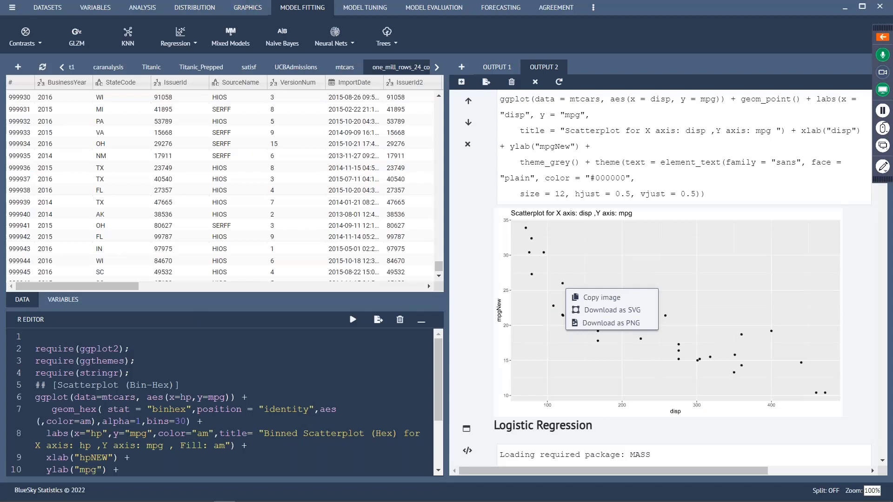
# Select theme_foundation() as the plot theme in the graph theme settings and close them without applying it.
pyautogui.click(594, 10)
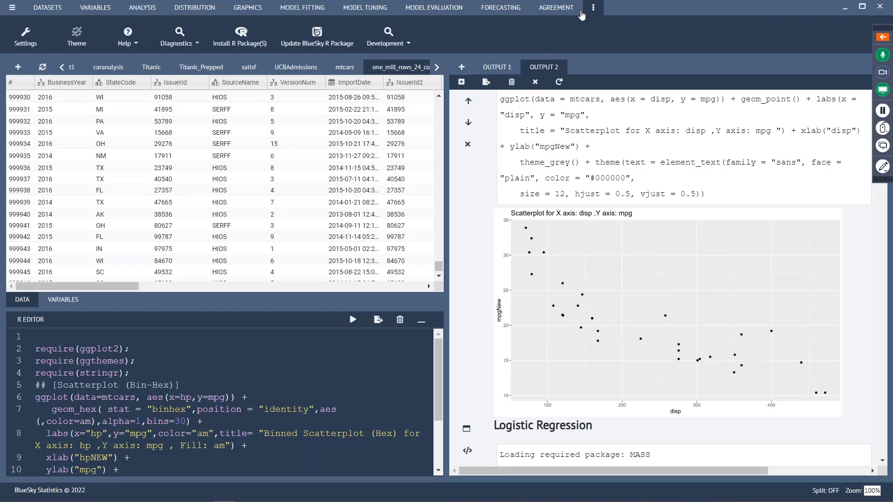
pyautogui.click(78, 39)
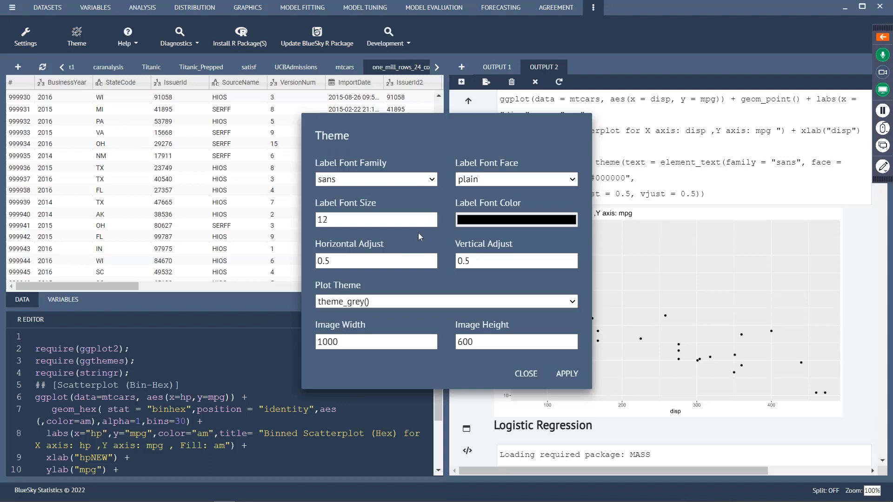
pyautogui.click(486, 304)
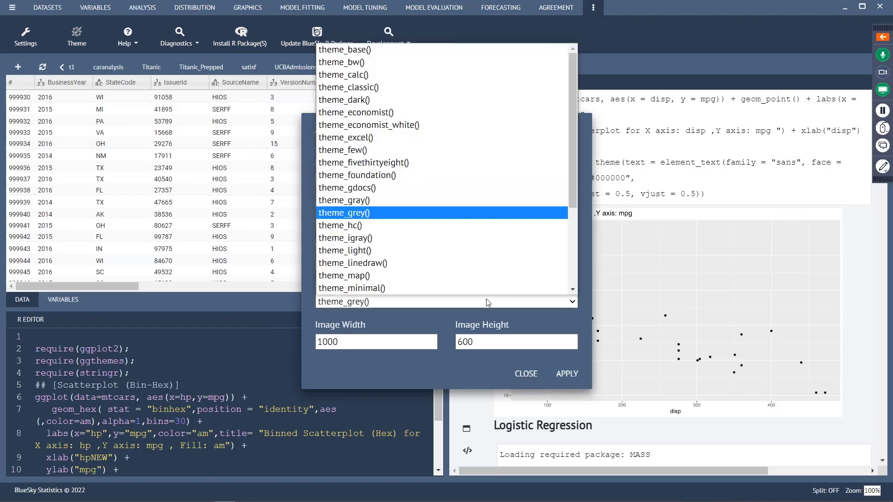
pyautogui.click(407, 176)
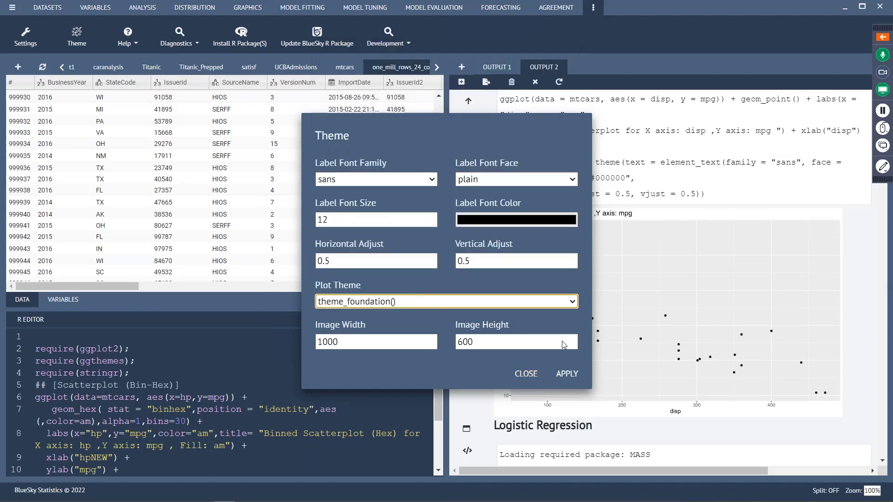
pyautogui.click(523, 375)
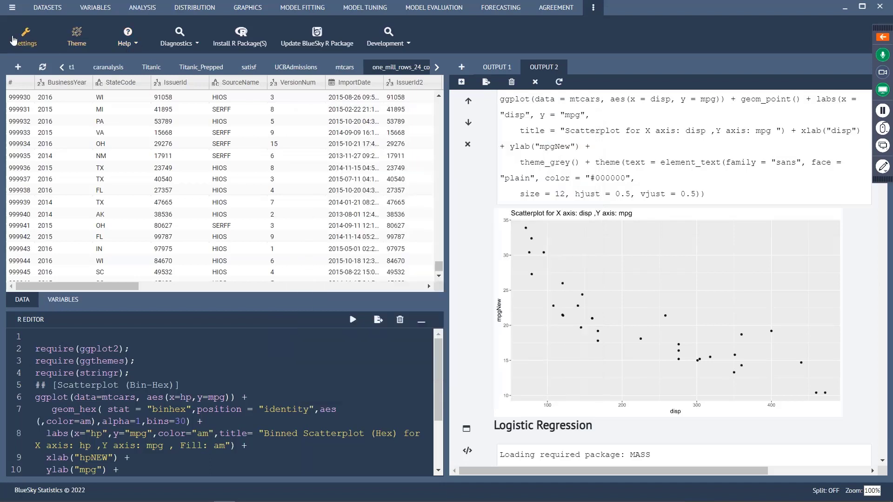
# Review the output, miscellaneous, output table and database sections of the application settings and close them.
pyautogui.click(13, 41)
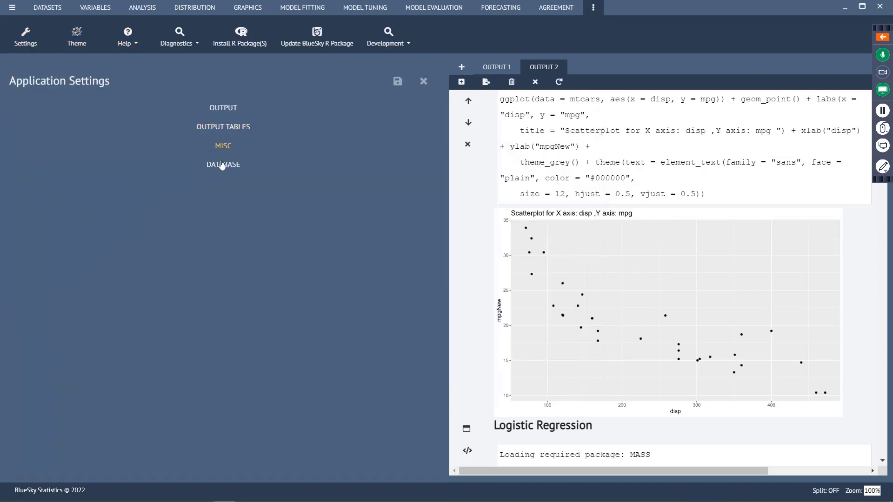
pyautogui.click(226, 108)
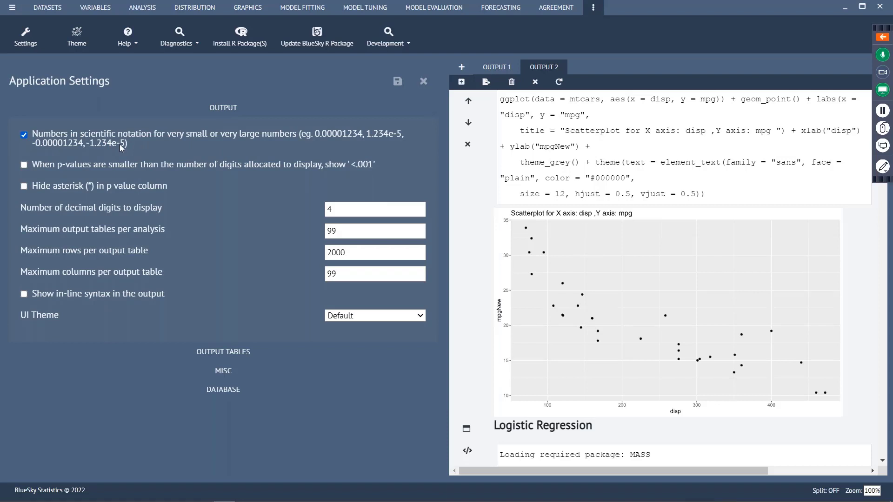
pyautogui.click(228, 376)
pyautogui.scroll(-3, 229, 375)
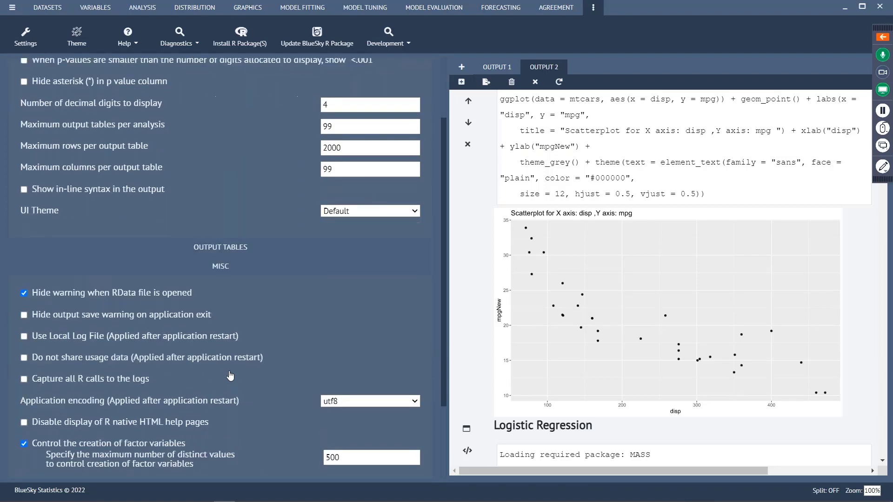
pyautogui.scroll(-2, 229, 376)
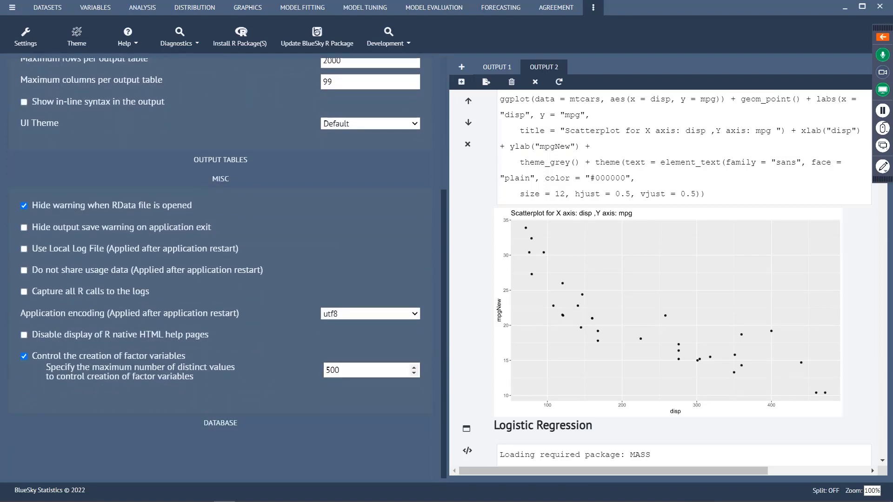
pyautogui.click(229, 161)
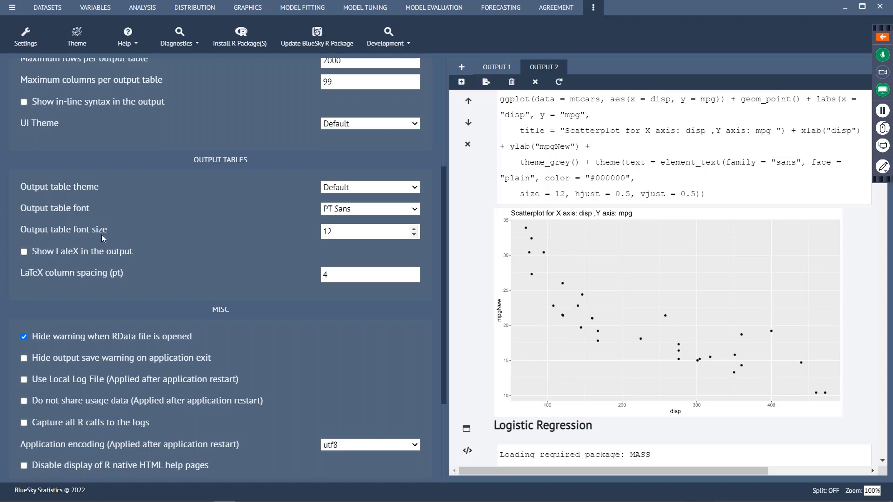
pyautogui.scroll(-3, 130, 251)
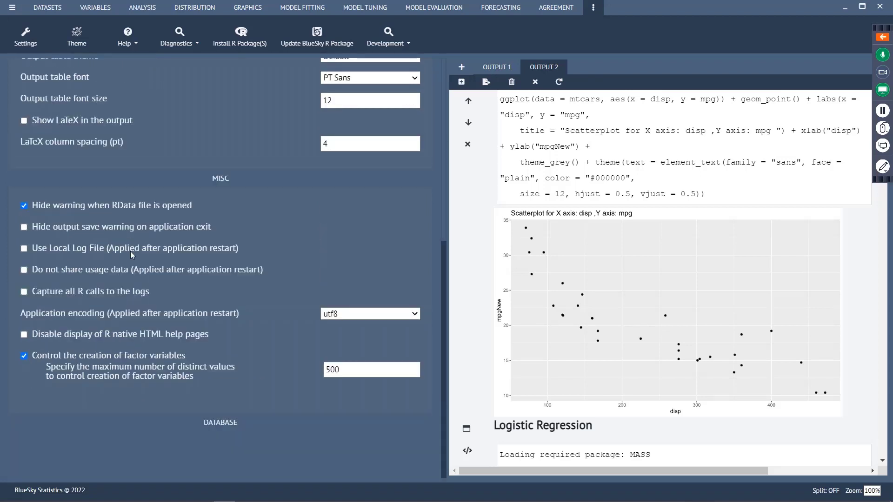
pyautogui.click(227, 428)
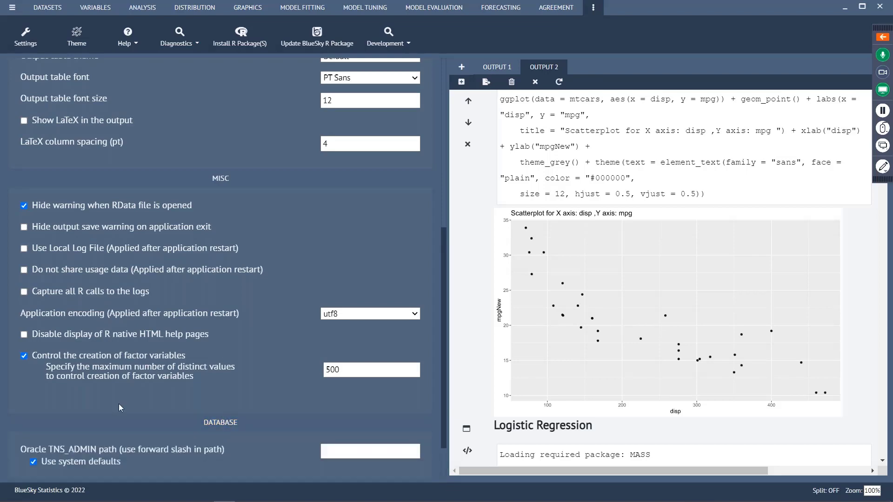
pyautogui.scroll(1, 138, 389)
pyautogui.scroll(5, 140, 393)
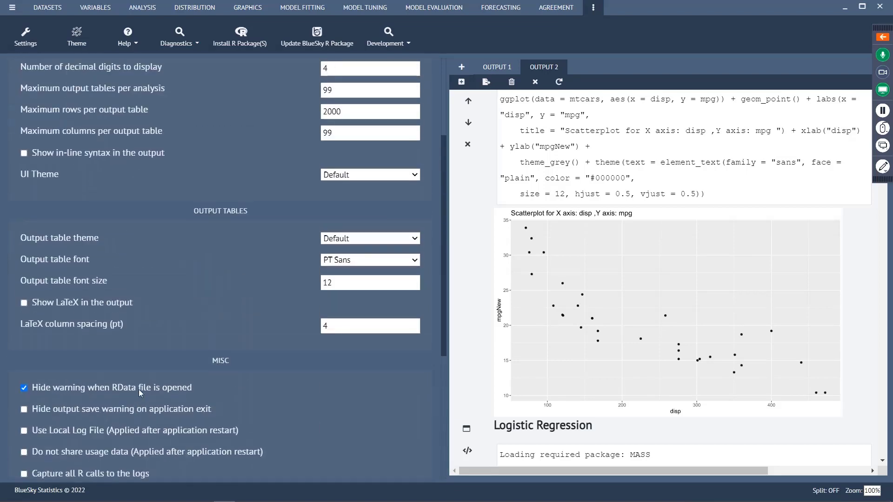
pyautogui.scroll(1, 194, 296)
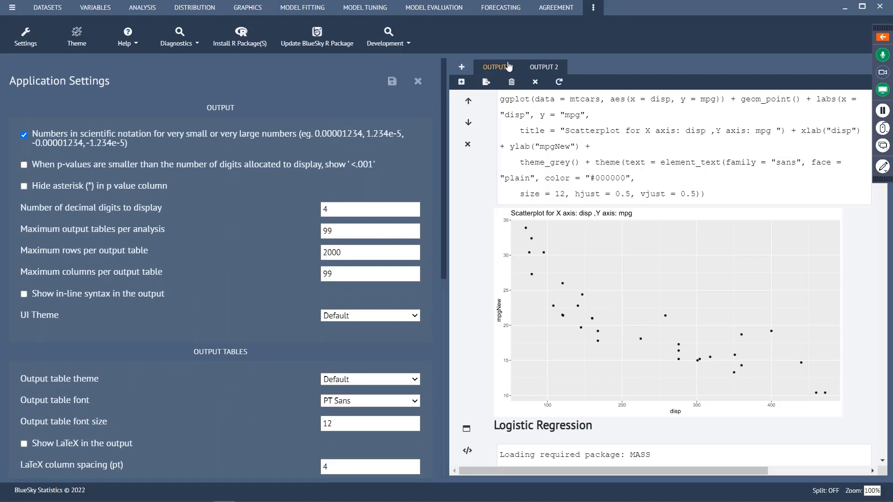
pyautogui.click(418, 82)
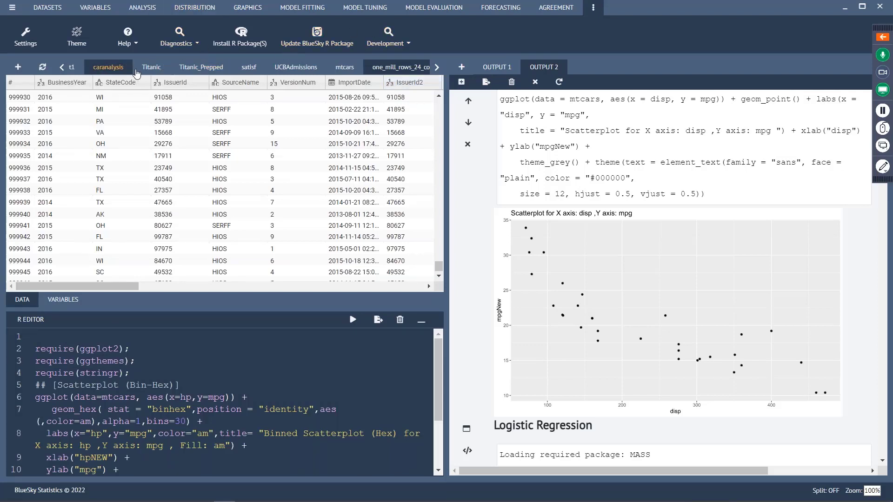
# Create box plots of mpg and disp from the mtcars dataset, with cyl as the X factor variable.
pyautogui.click(344, 68)
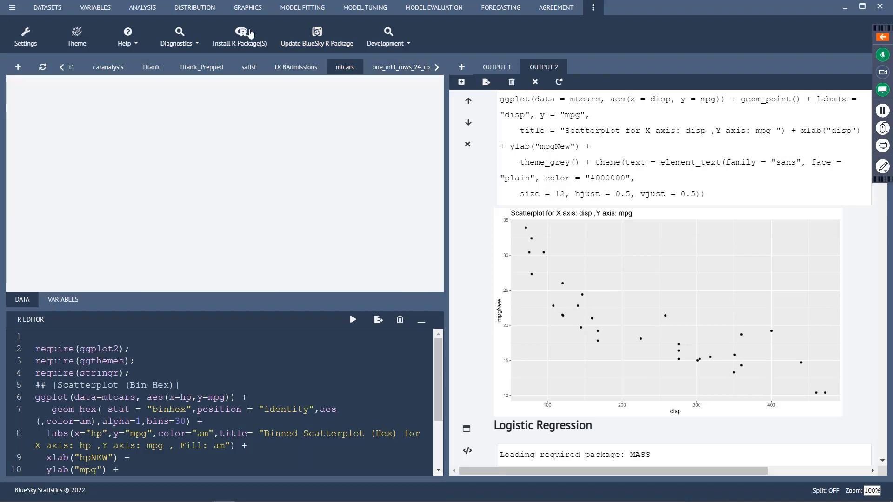
pyautogui.click(247, 8)
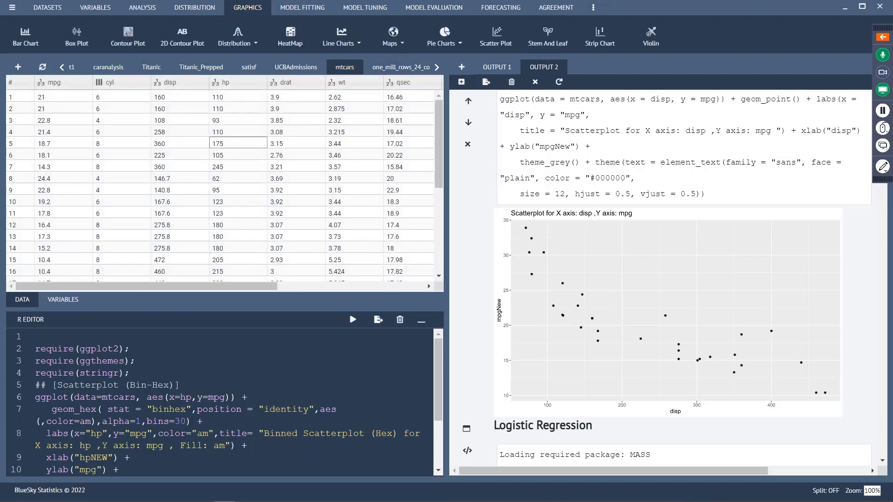
pyautogui.click(75, 37)
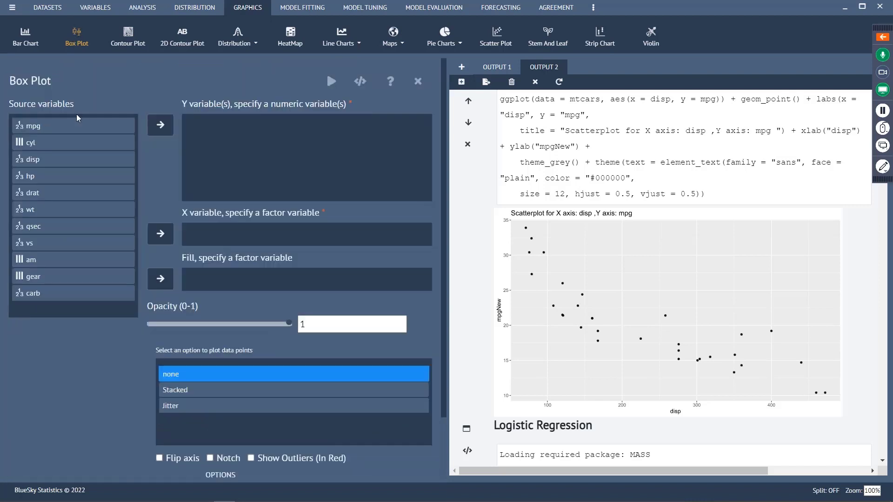
pyautogui.click(75, 129)
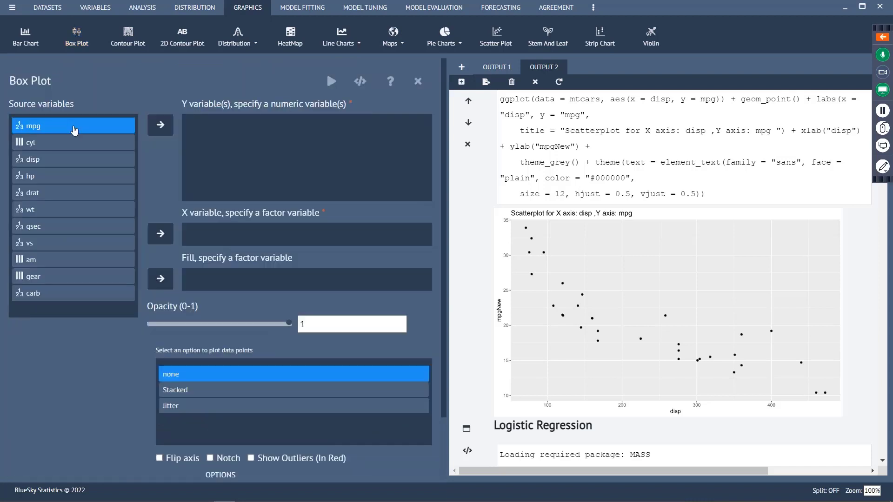
pyautogui.click(160, 124)
pyautogui.click(39, 159)
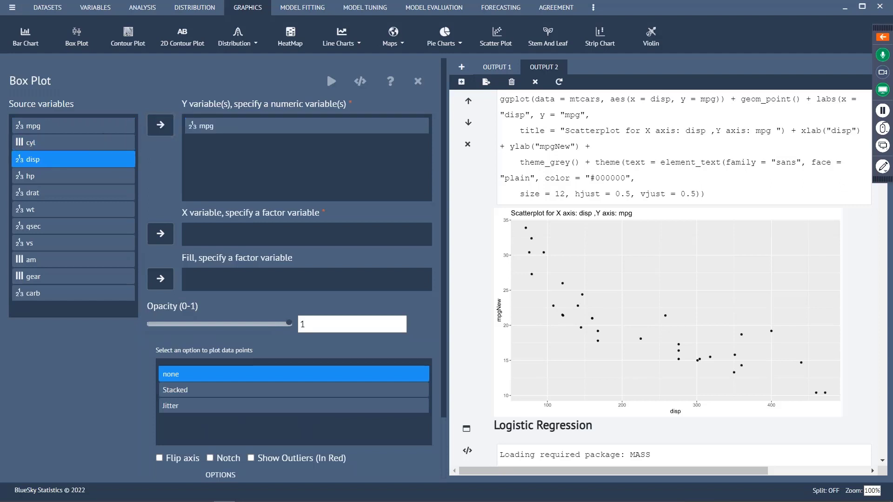
pyautogui.click(160, 124)
pyautogui.click(69, 143)
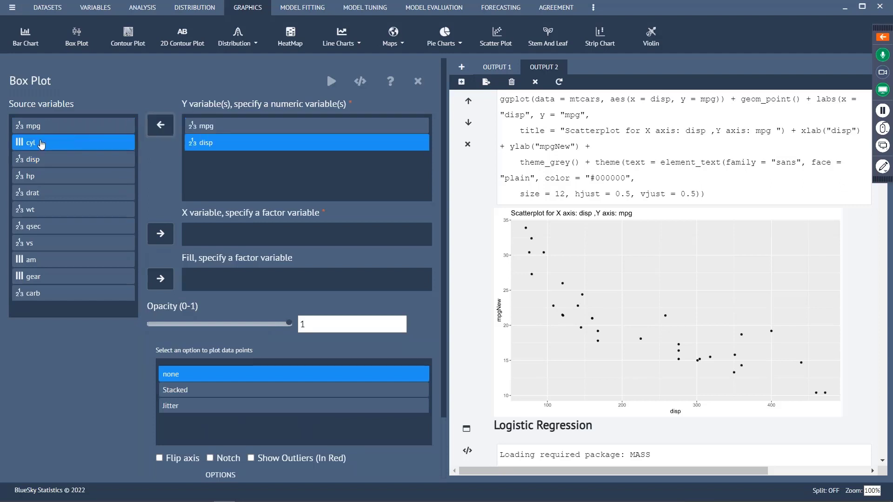
pyautogui.click(161, 233)
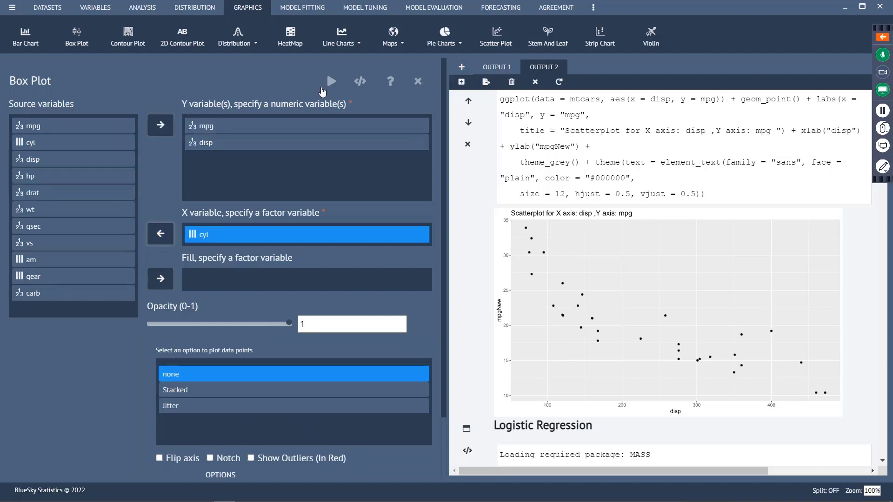
pyautogui.click(331, 84)
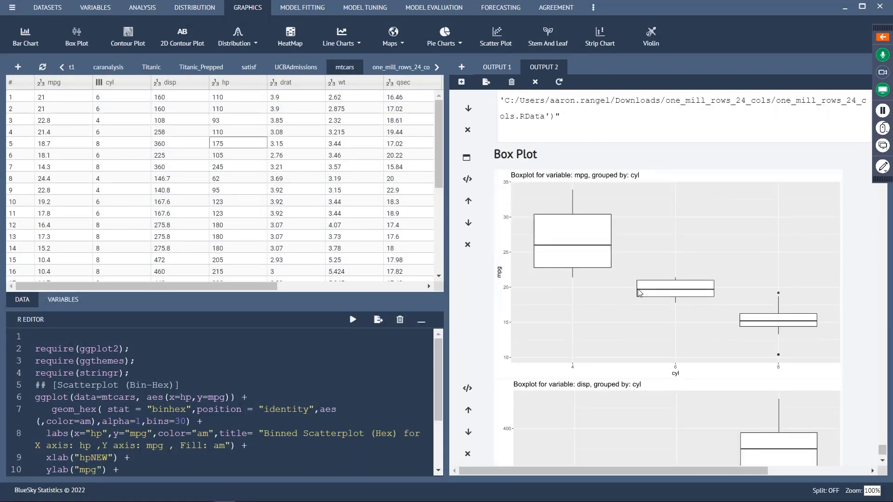
pyautogui.scroll(10, 637, 289)
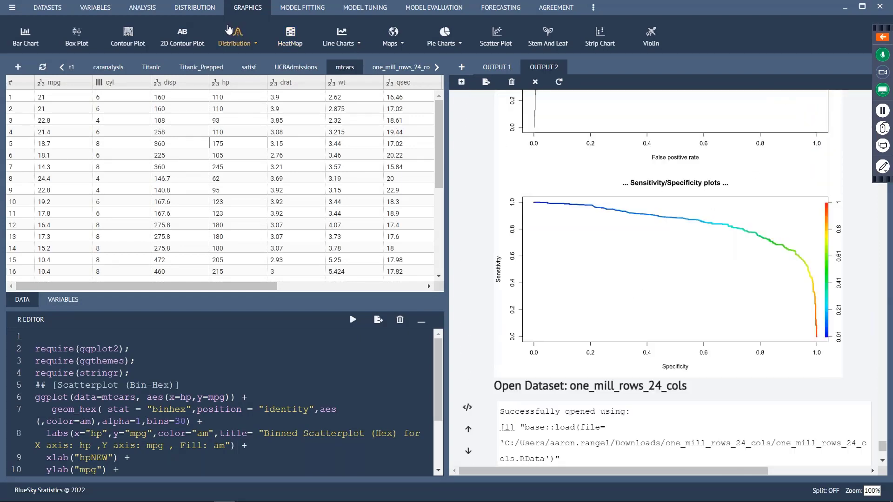
# Start a contour plot of the mtcars dataset with wt as the X variable.
pyautogui.click(126, 44)
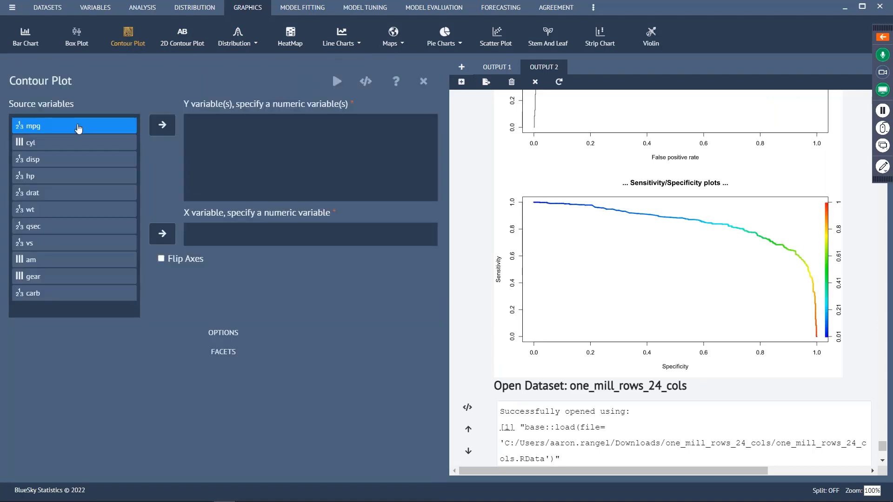
pyautogui.click(78, 126)
pyautogui.click(162, 125)
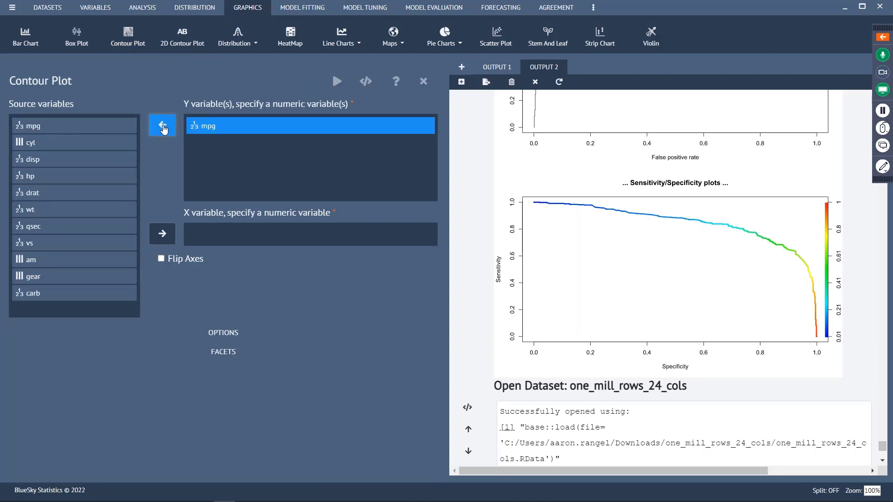
pyautogui.click(161, 124)
pyautogui.click(36, 233)
pyautogui.click(37, 210)
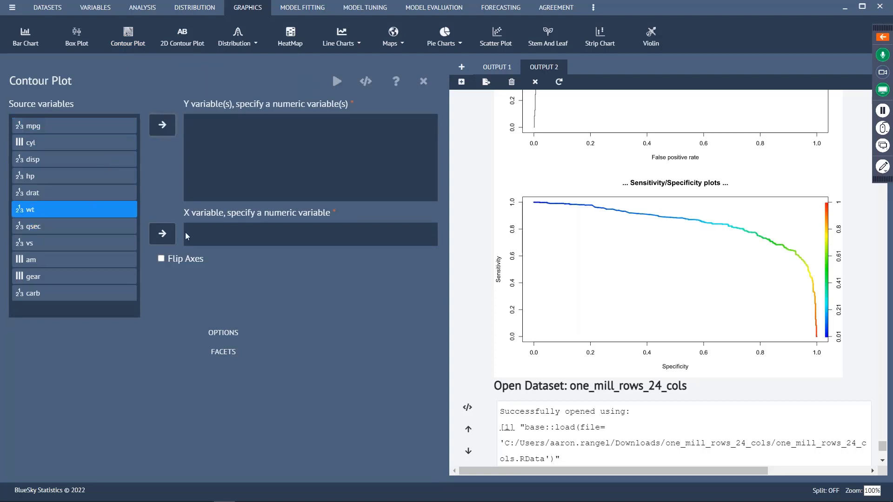
pyautogui.click(162, 234)
# Set disp as the contour plot's Y variable and generate the plot in the output.
pyautogui.click(337, 81)
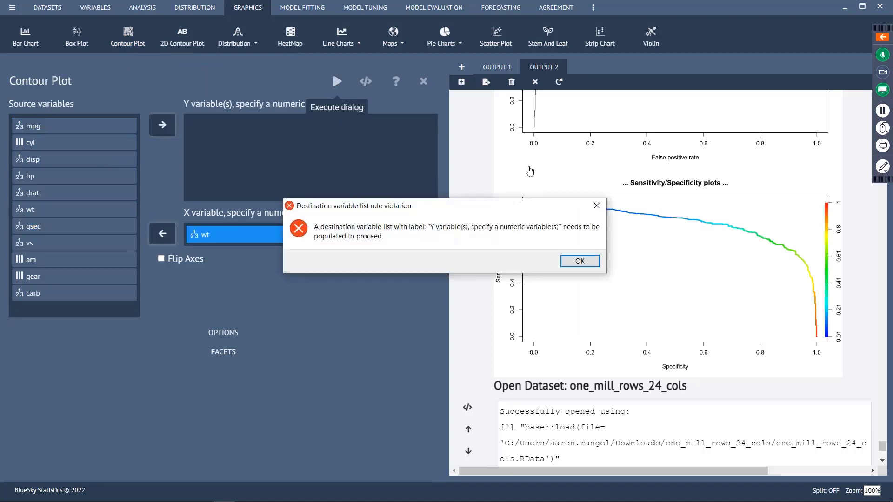
pyautogui.click(565, 261)
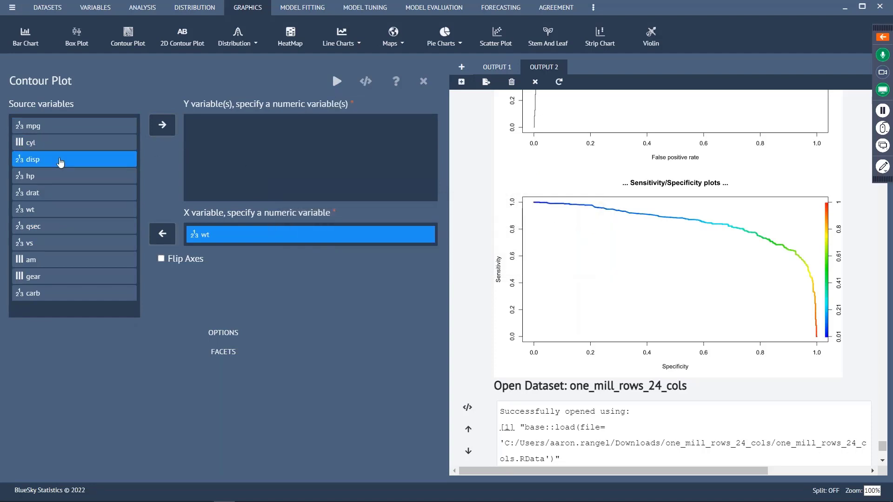
pyautogui.click(60, 163)
pyautogui.click(163, 126)
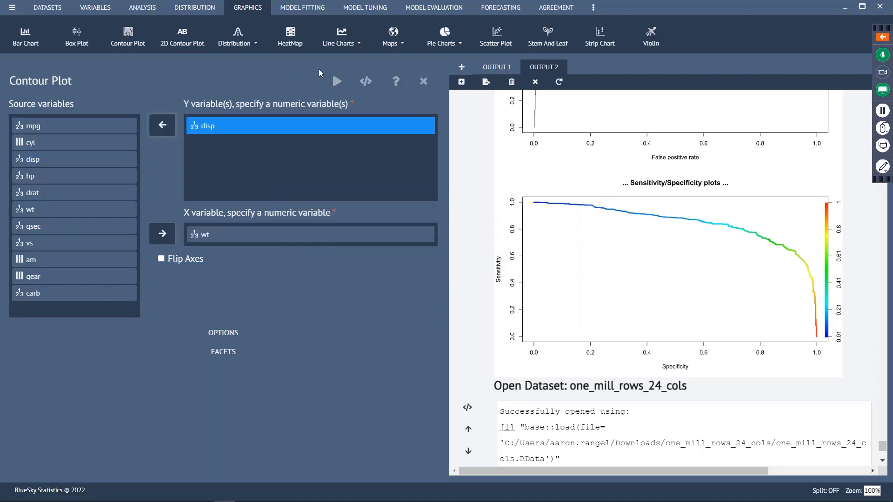
pyautogui.click(336, 81)
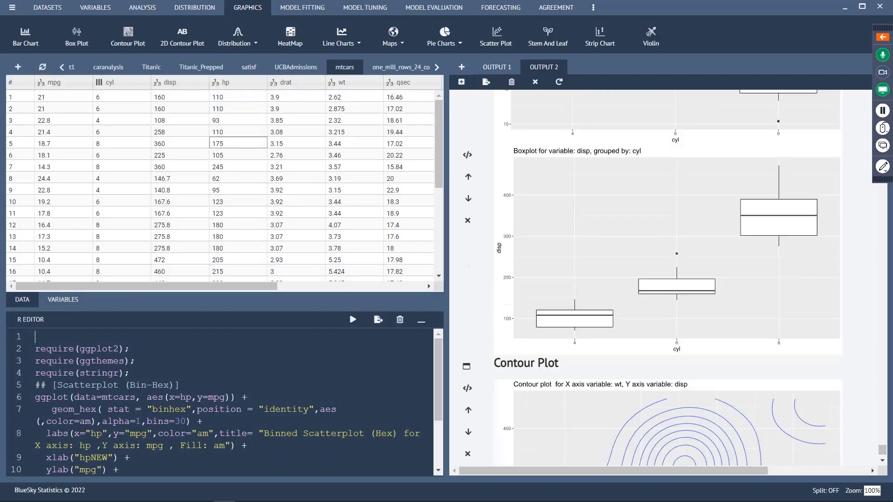
pyautogui.scroll(5, 592, 277)
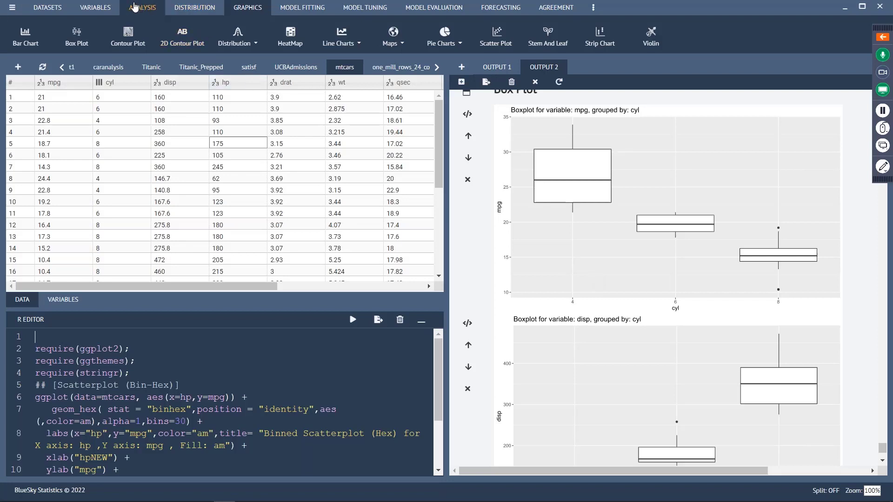
pyautogui.click(505, 10)
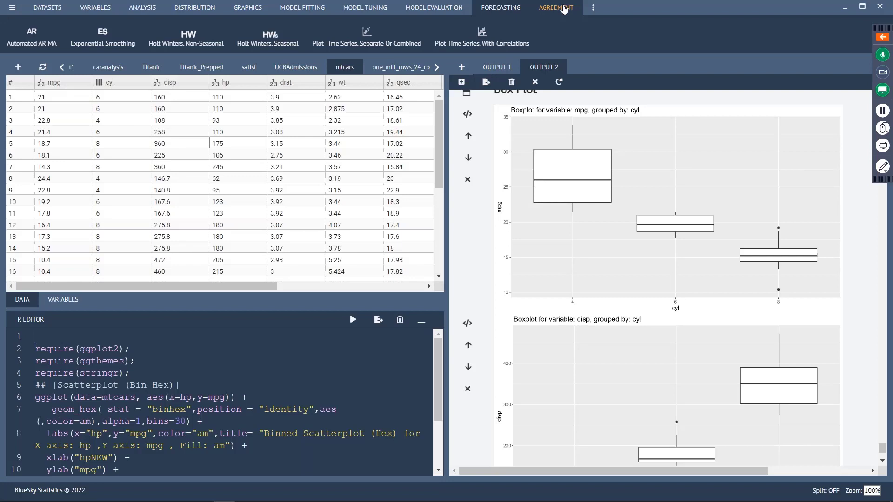
pyautogui.click(144, 7)
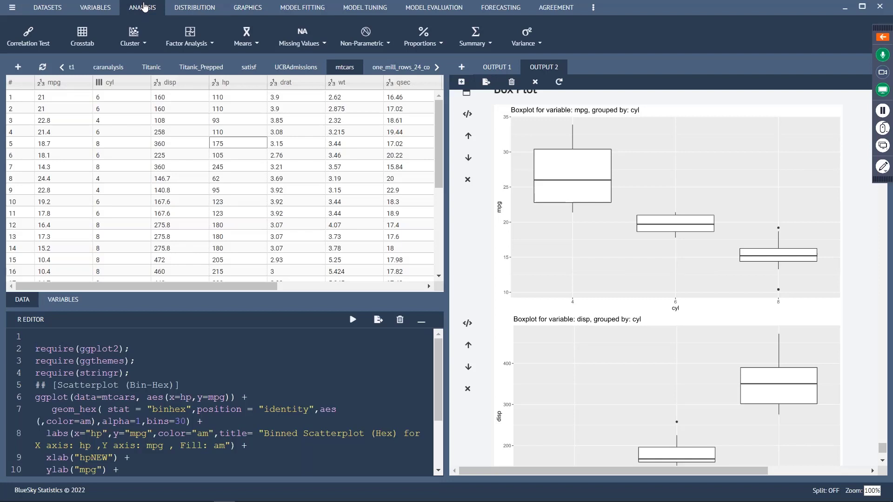
pyautogui.click(883, 37)
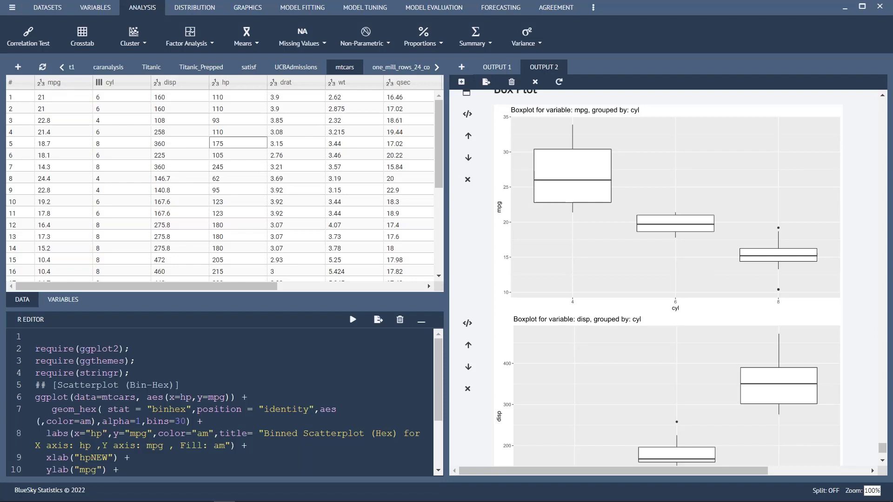
pyautogui.click(247, 8)
pyautogui.click(302, 9)
pyautogui.click(376, 11)
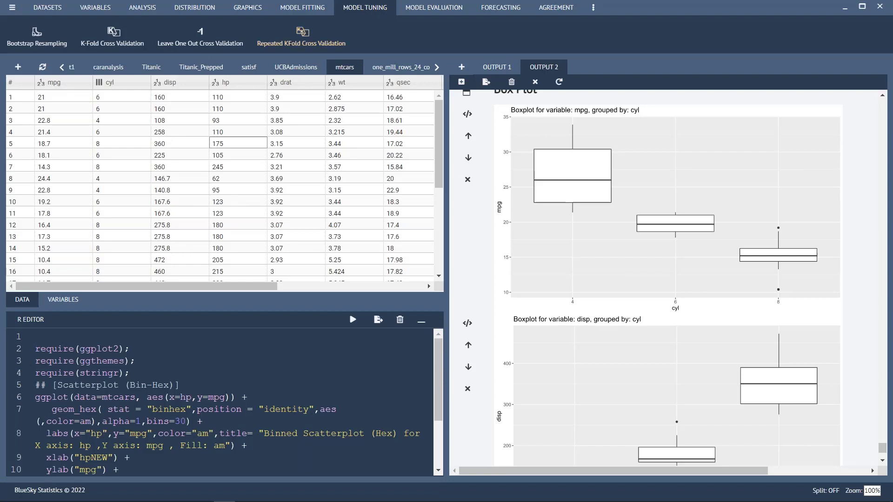
pyautogui.click(49, 8)
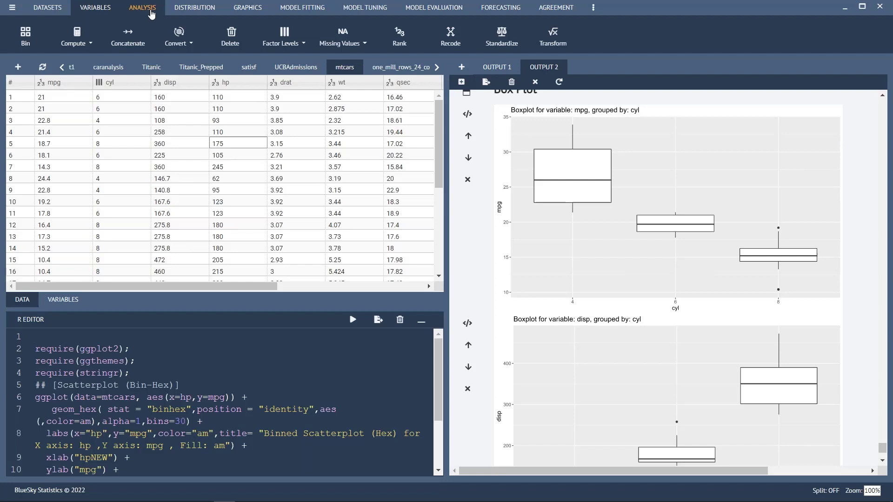
pyautogui.click(47, 8)
# Open the Dialog Marketplace and examine its Analysis, Model Fitting, Model Tuning and Model Evaluation dialog lists.
pyautogui.click(13, 9)
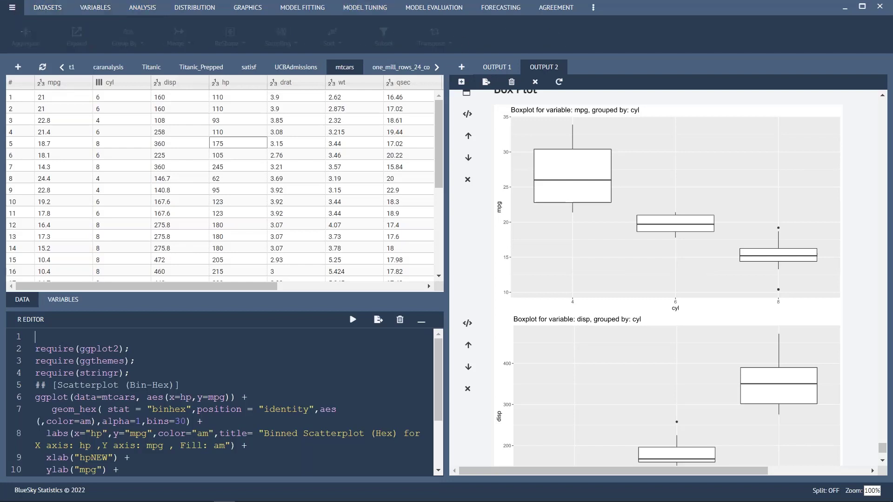
pyautogui.click(342, 43)
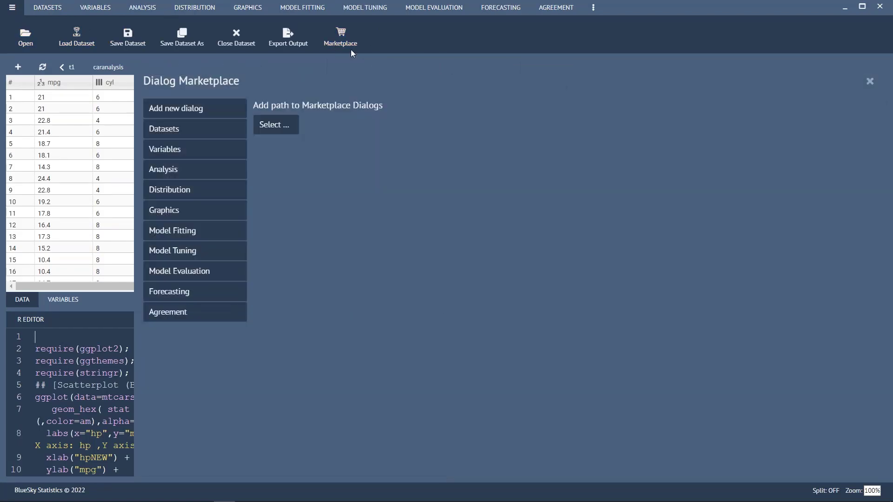
pyautogui.click(231, 172)
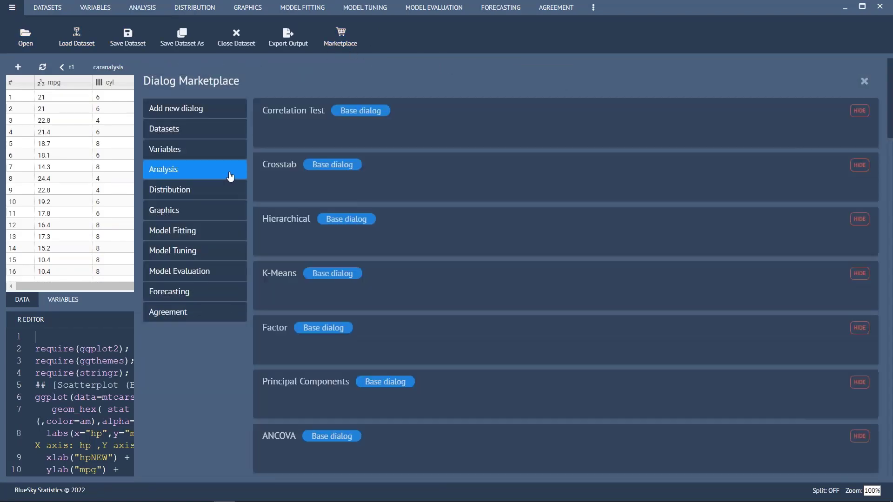
pyautogui.scroll(-3, 575, 296)
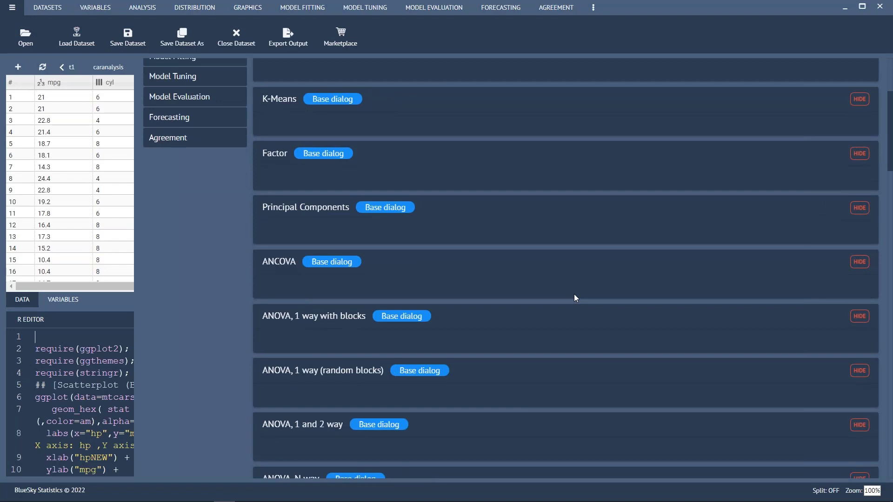
pyautogui.scroll(3, 575, 298)
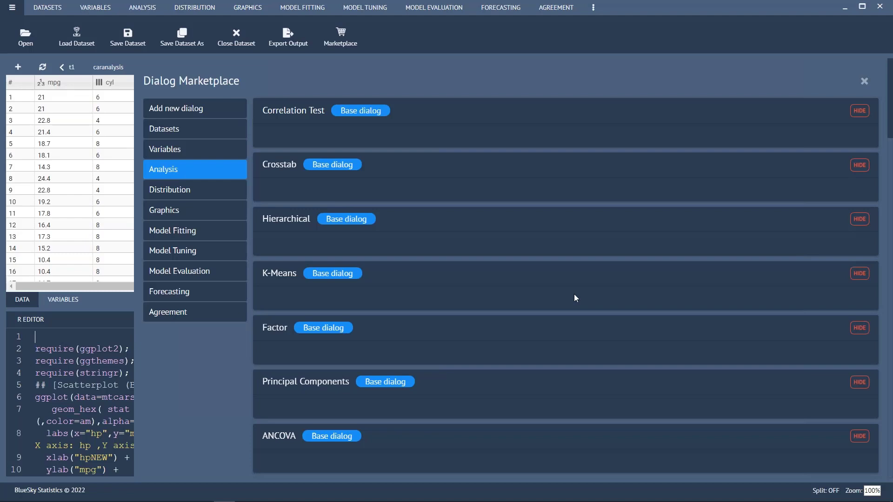
pyautogui.click(198, 231)
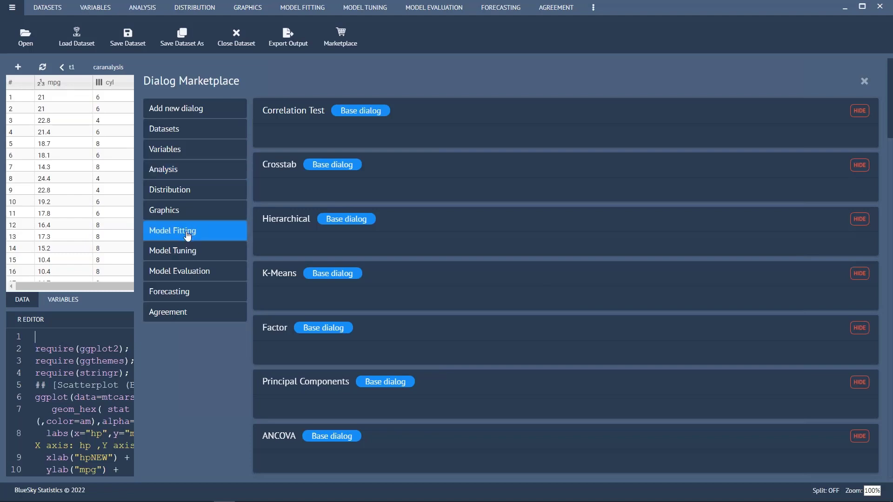
pyautogui.click(194, 255)
pyautogui.click(191, 275)
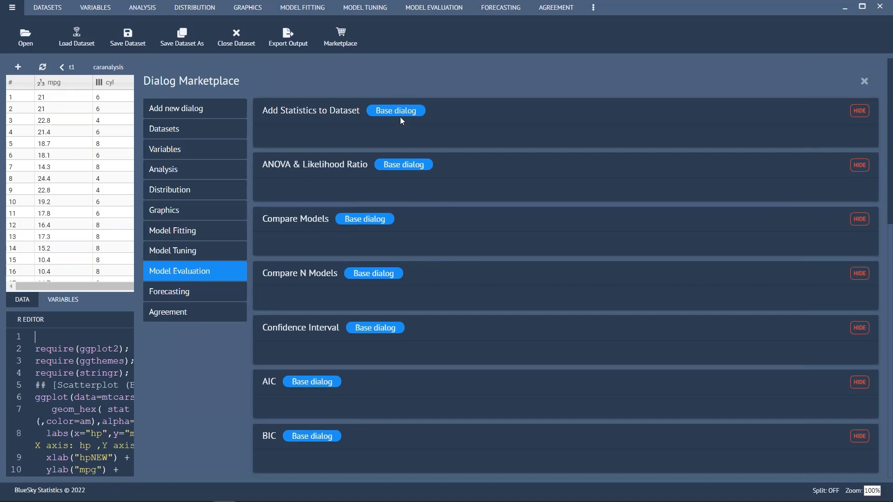
# View the marketplace's option for adding a new dialog, review the Analysis dialogs again and close the marketplace.
pyautogui.click(212, 109)
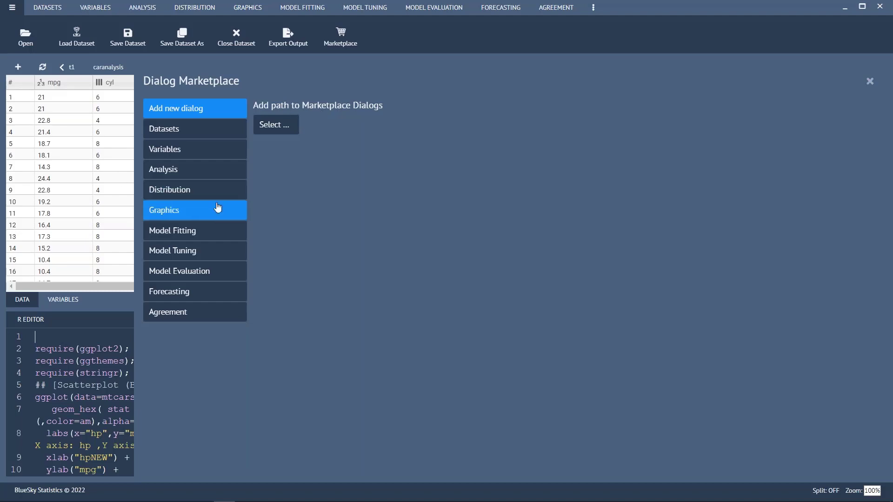
pyautogui.click(177, 171)
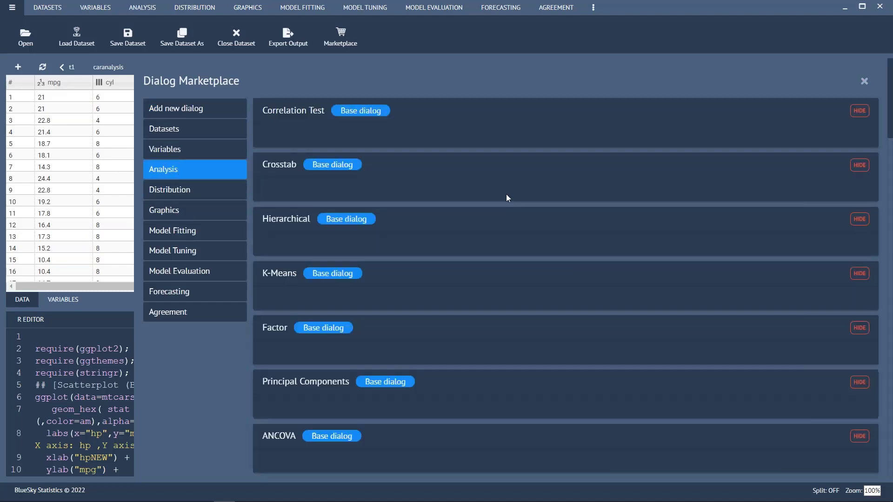
pyautogui.scroll(-5, 564, 200)
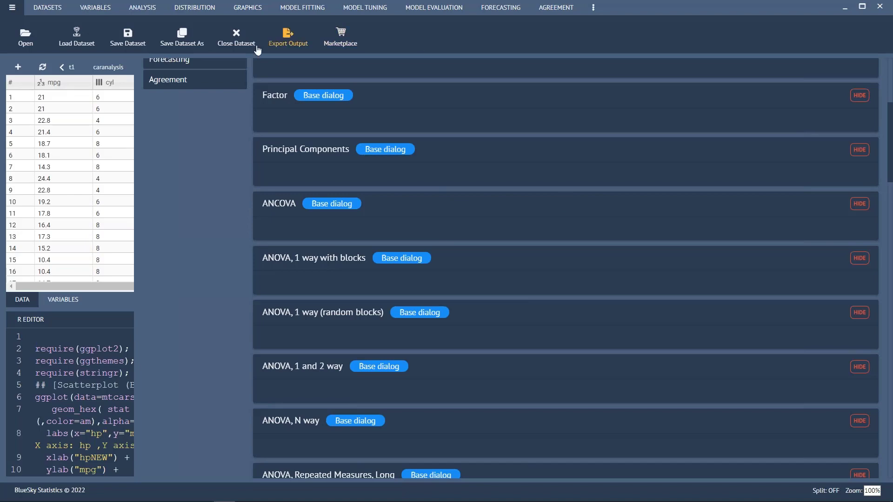
pyautogui.scroll(5, 178, 164)
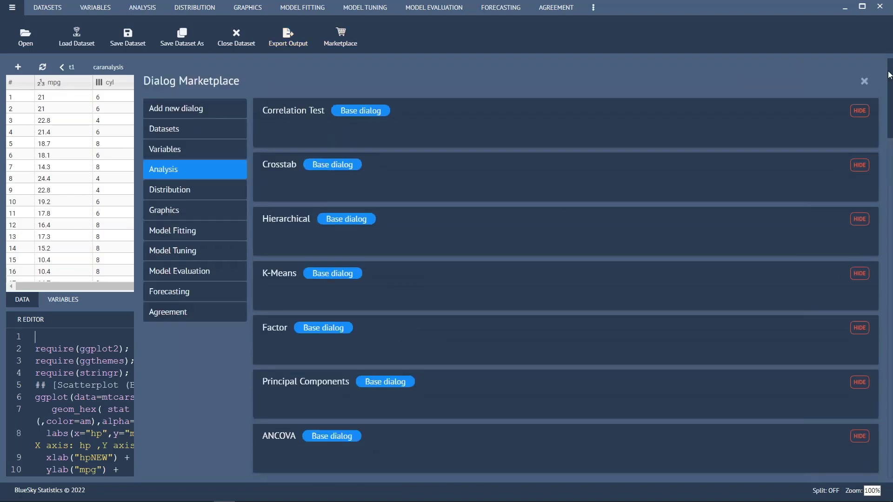
pyautogui.click(863, 80)
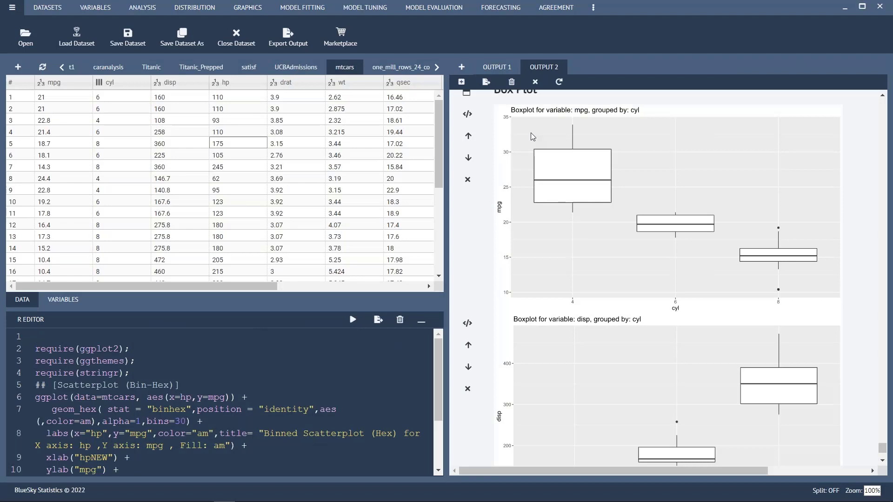